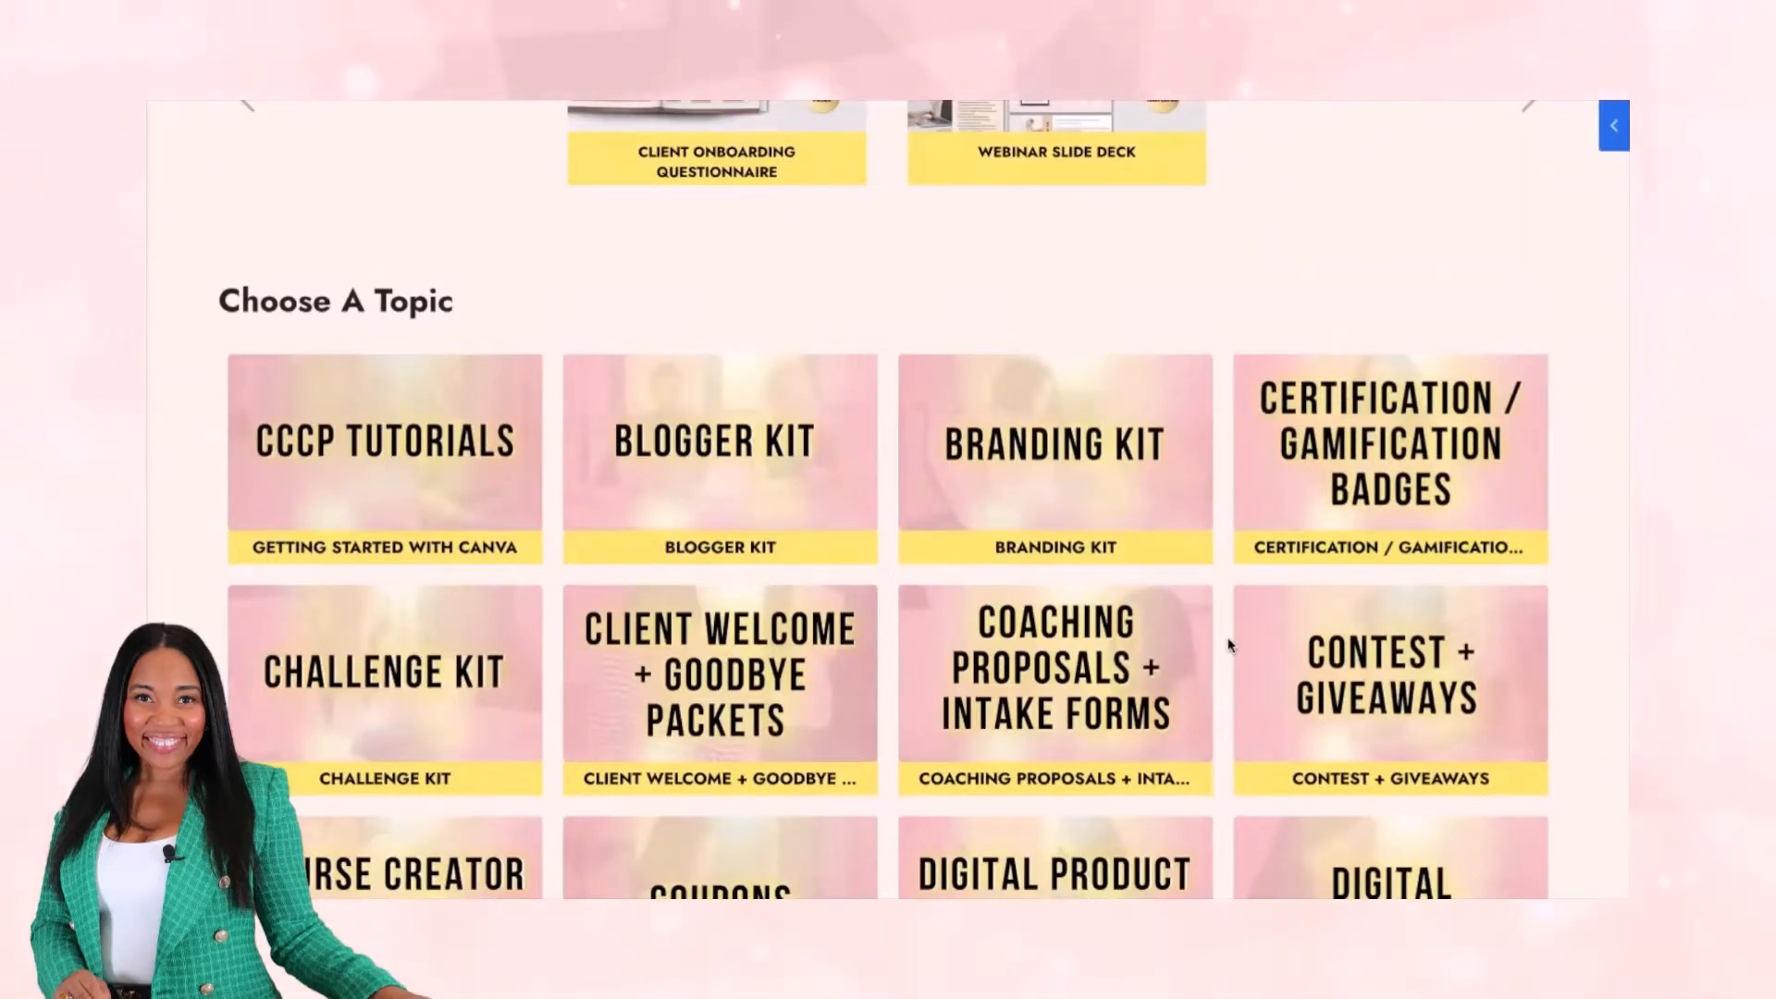
- Browse the topic list and open the Logo template set under Digital Program Logos
scroll(1228, 644, "down", 3)
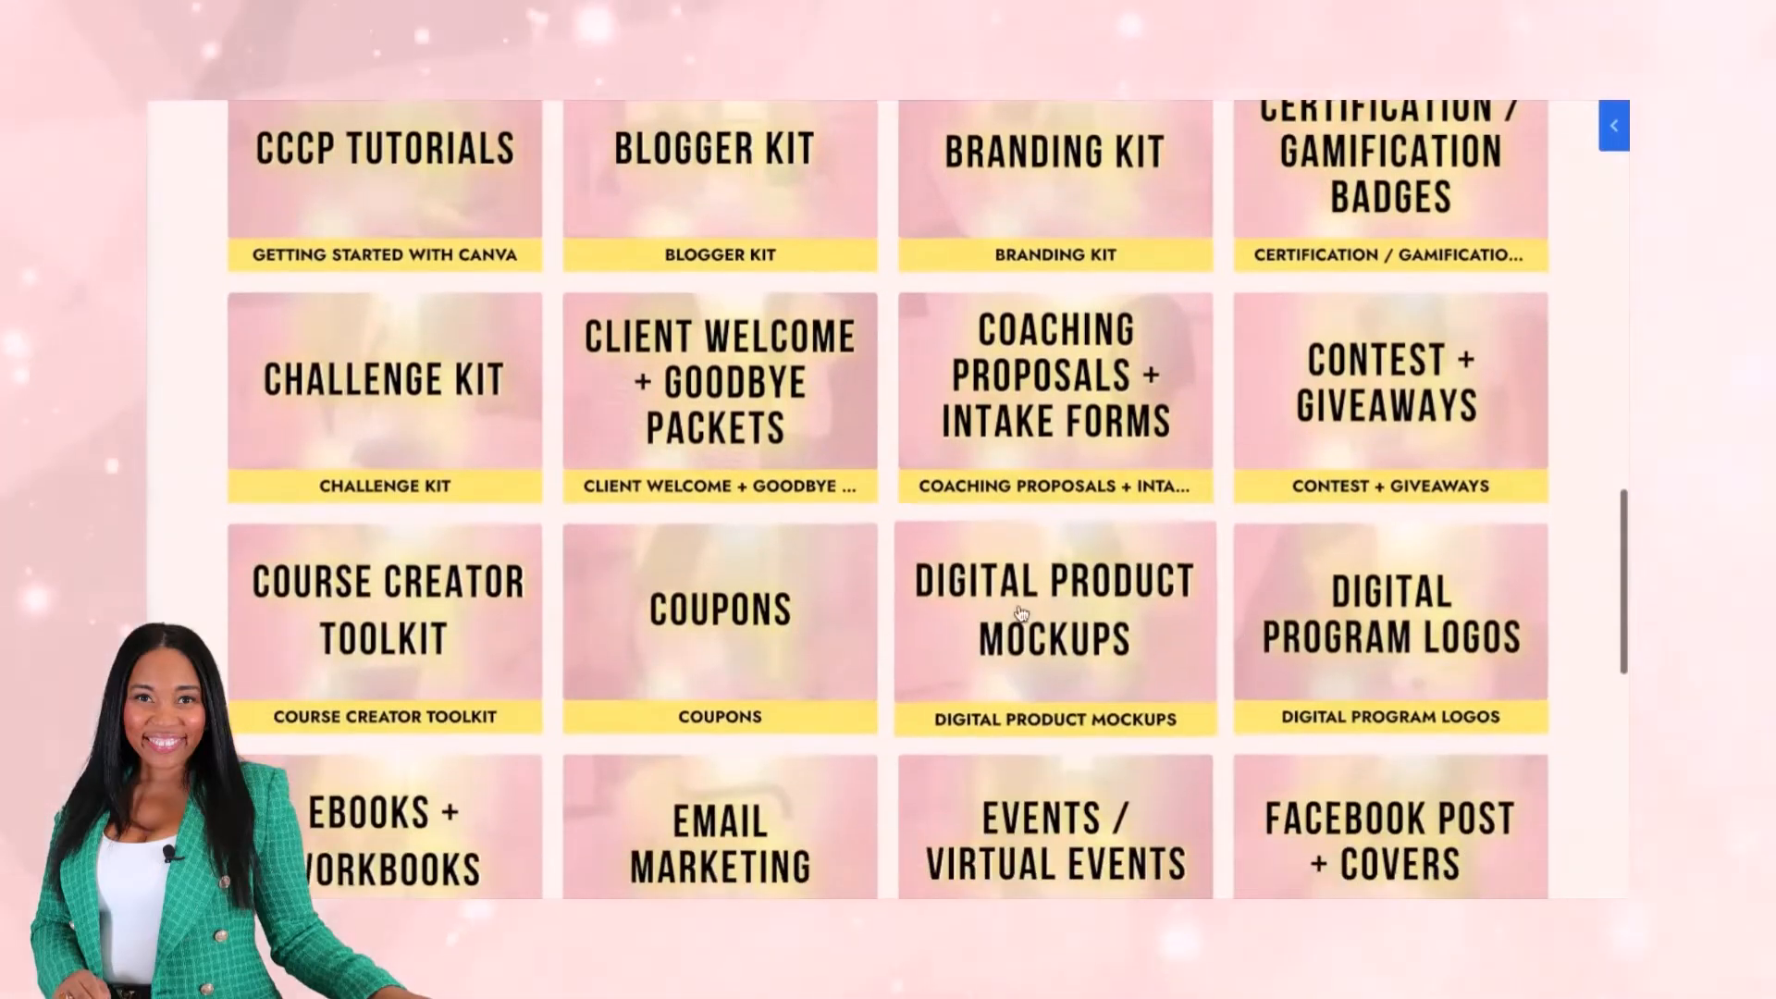
scroll(996, 746, "down", 6)
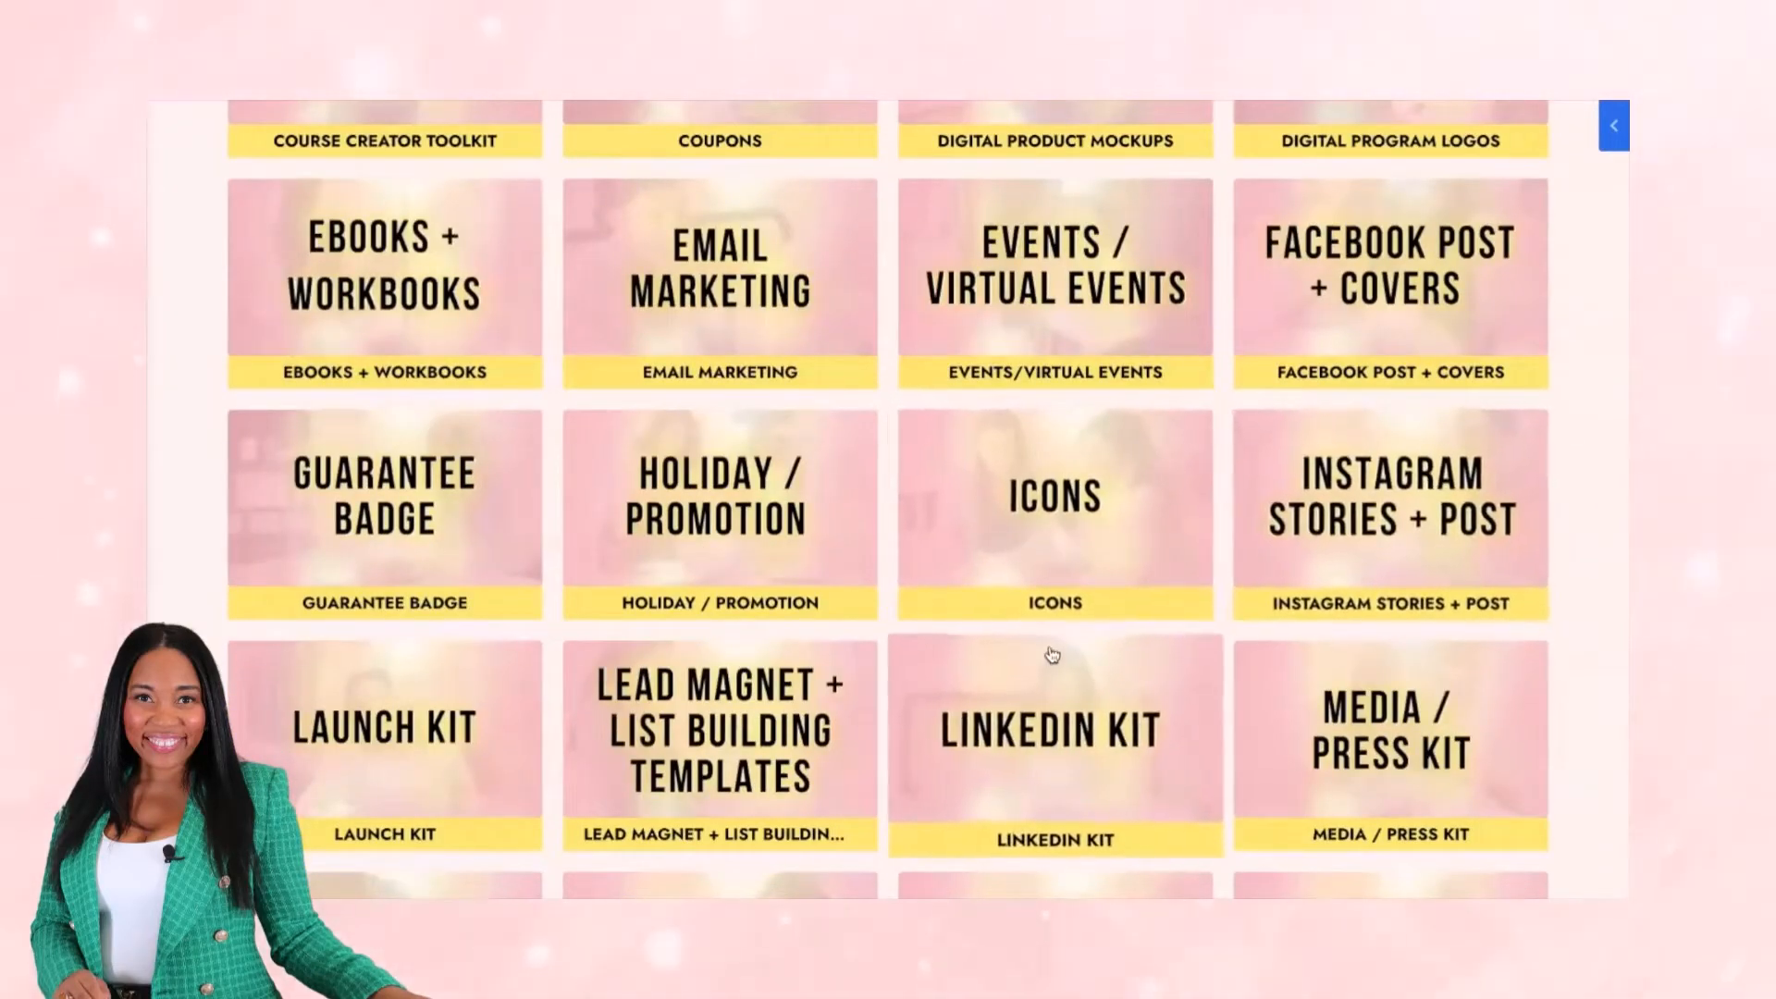
scroll(1071, 703, "up", 3)
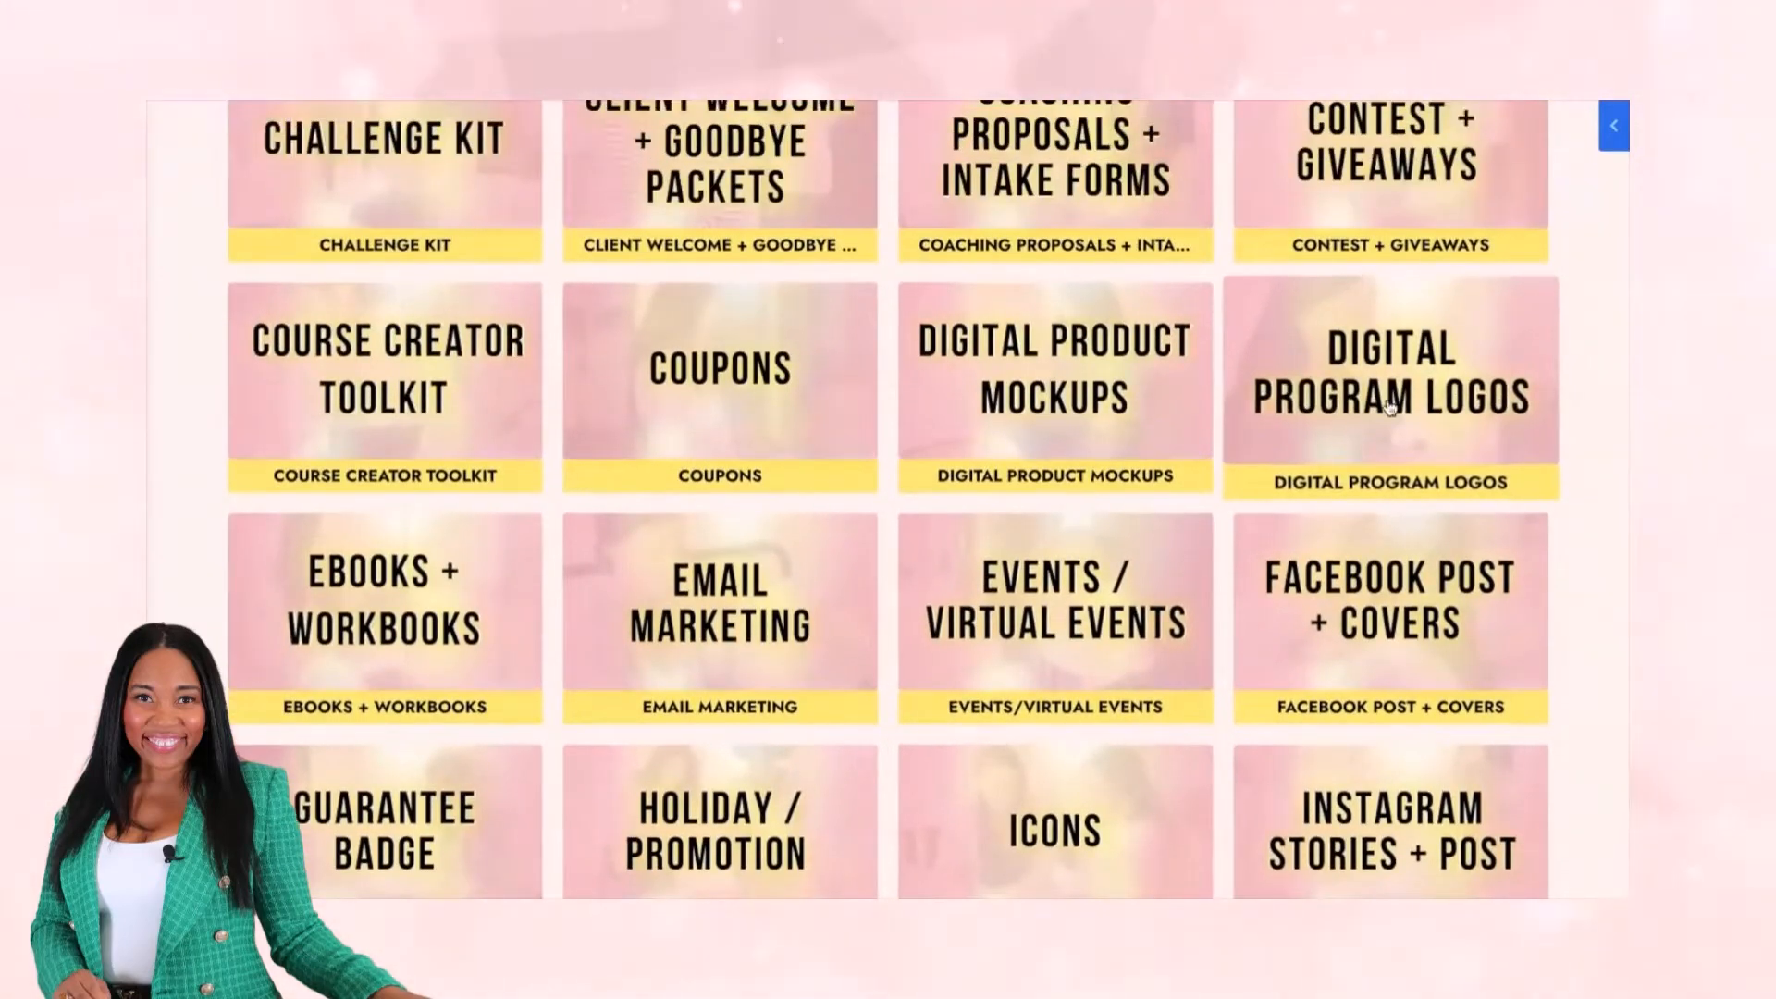
left_click(1390, 407)
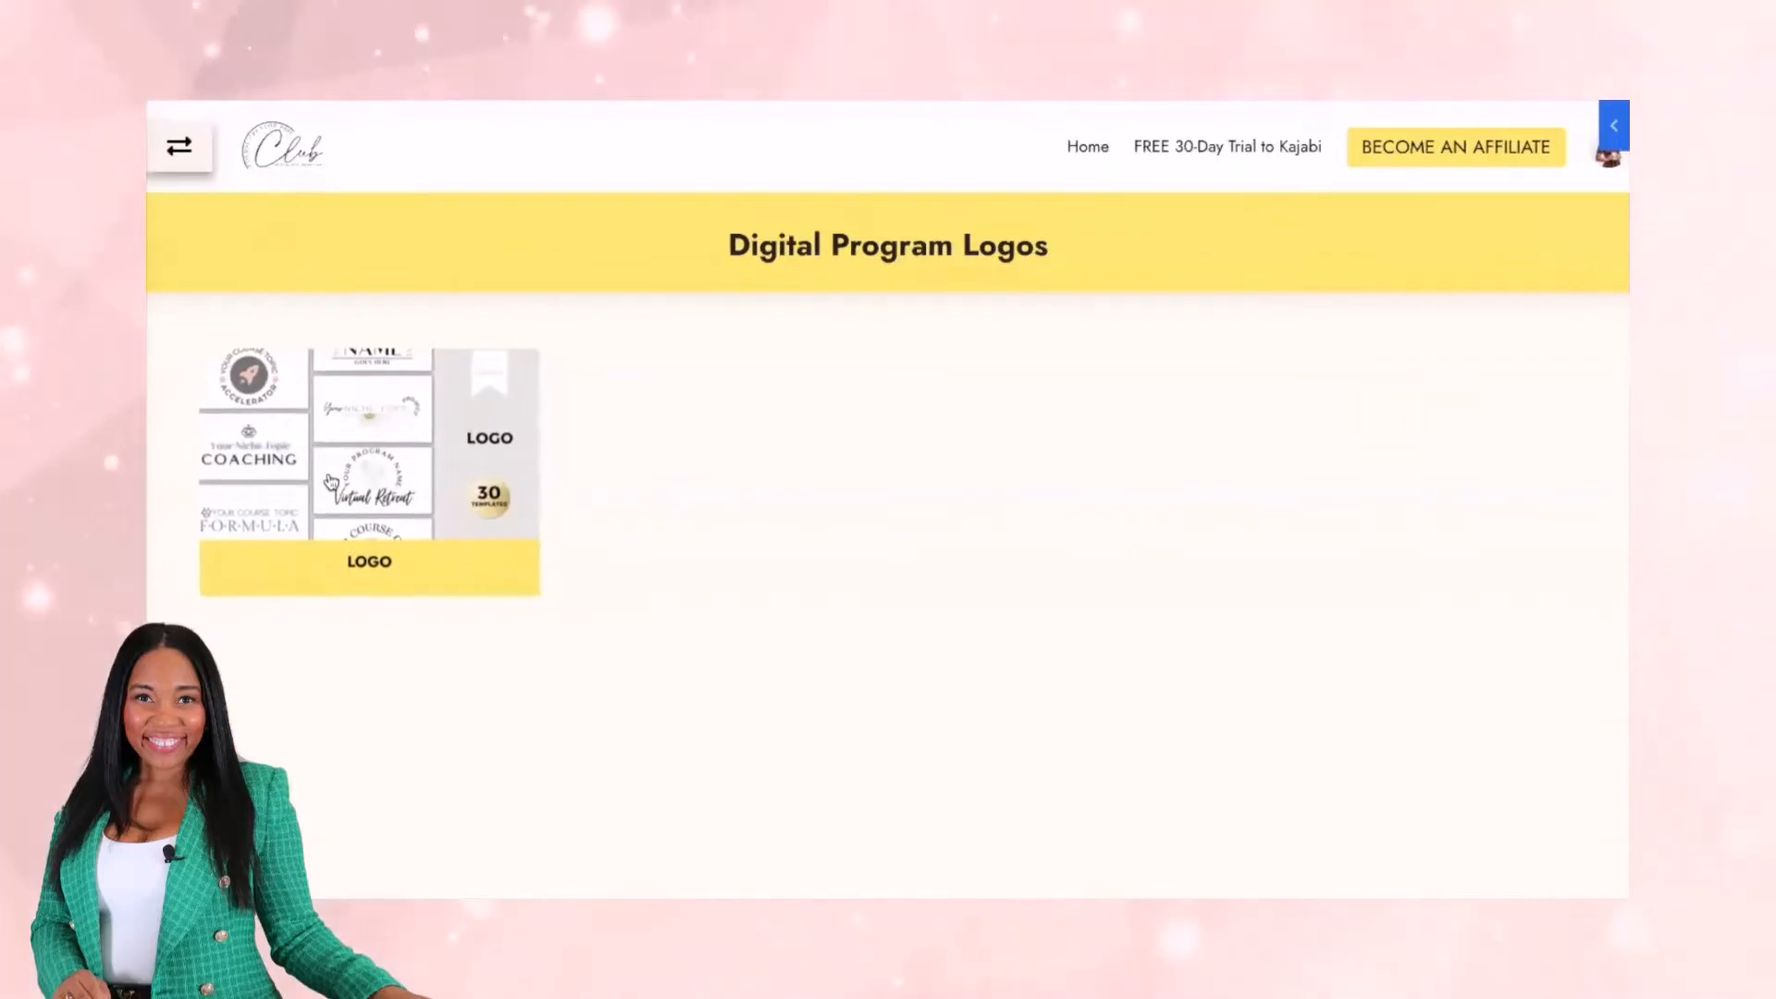
left_click(318, 589)
- Open the Logo set's shared Canva template and create an editable copy of it
scroll(700, 471, "down", 5)
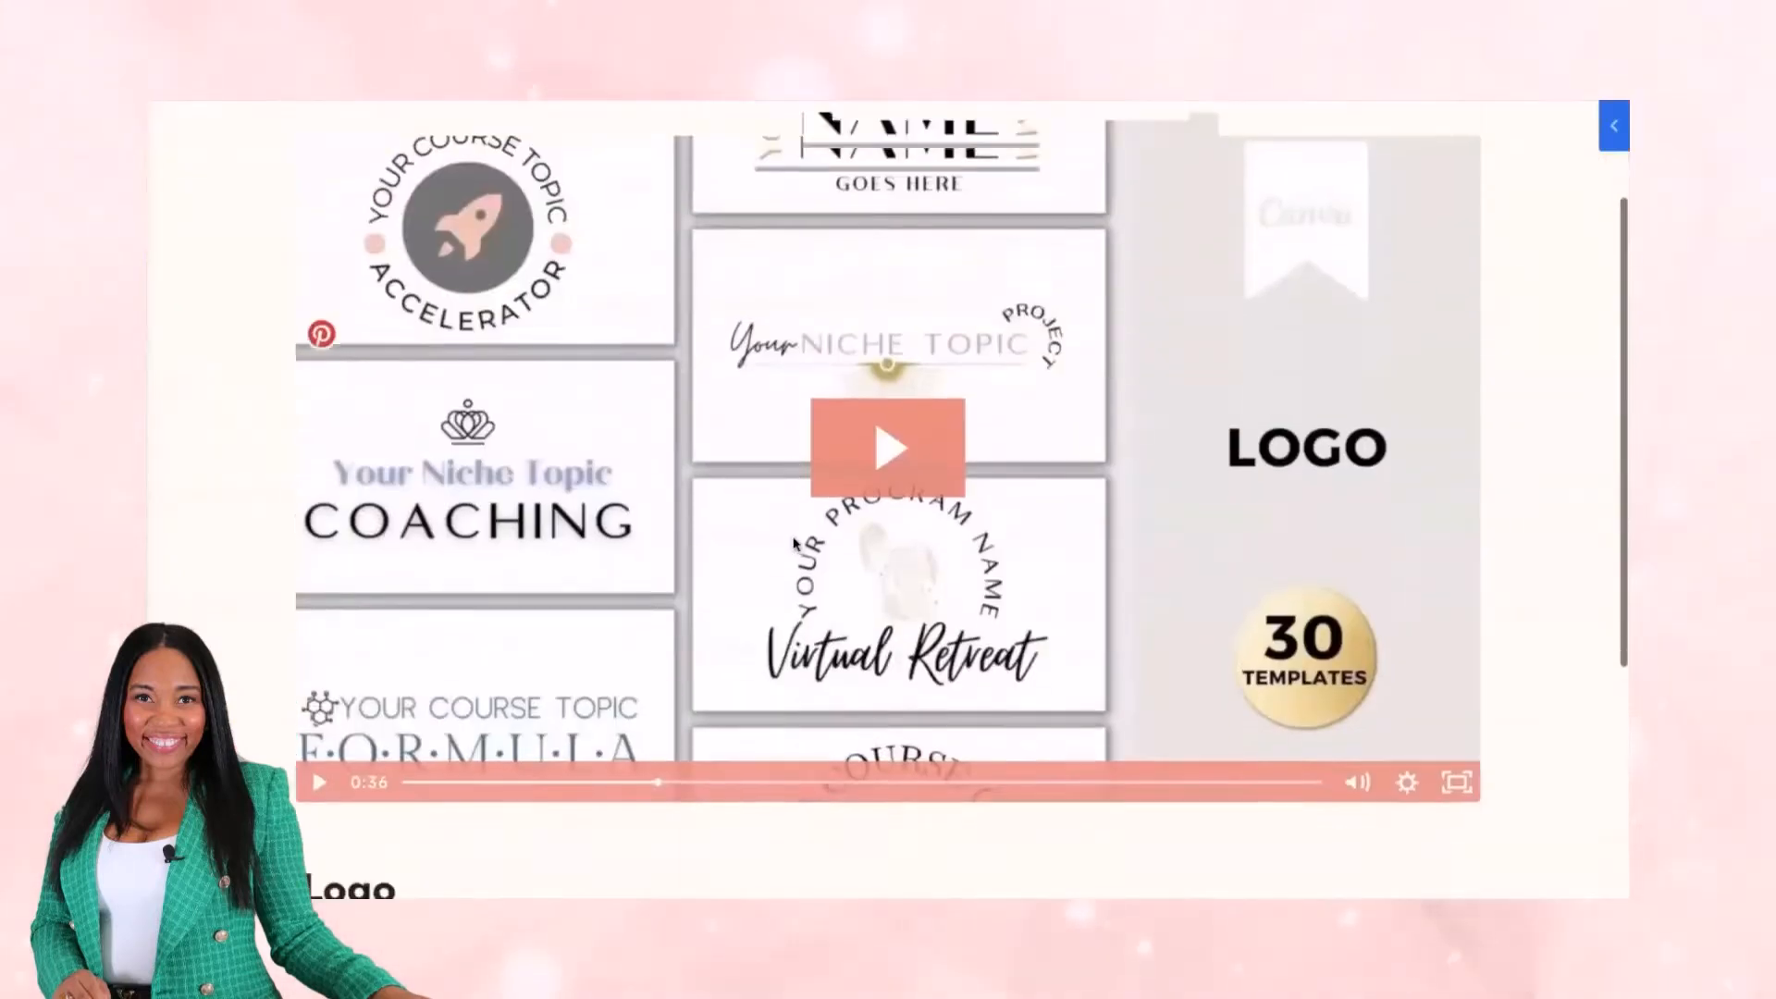
left_click(830, 825)
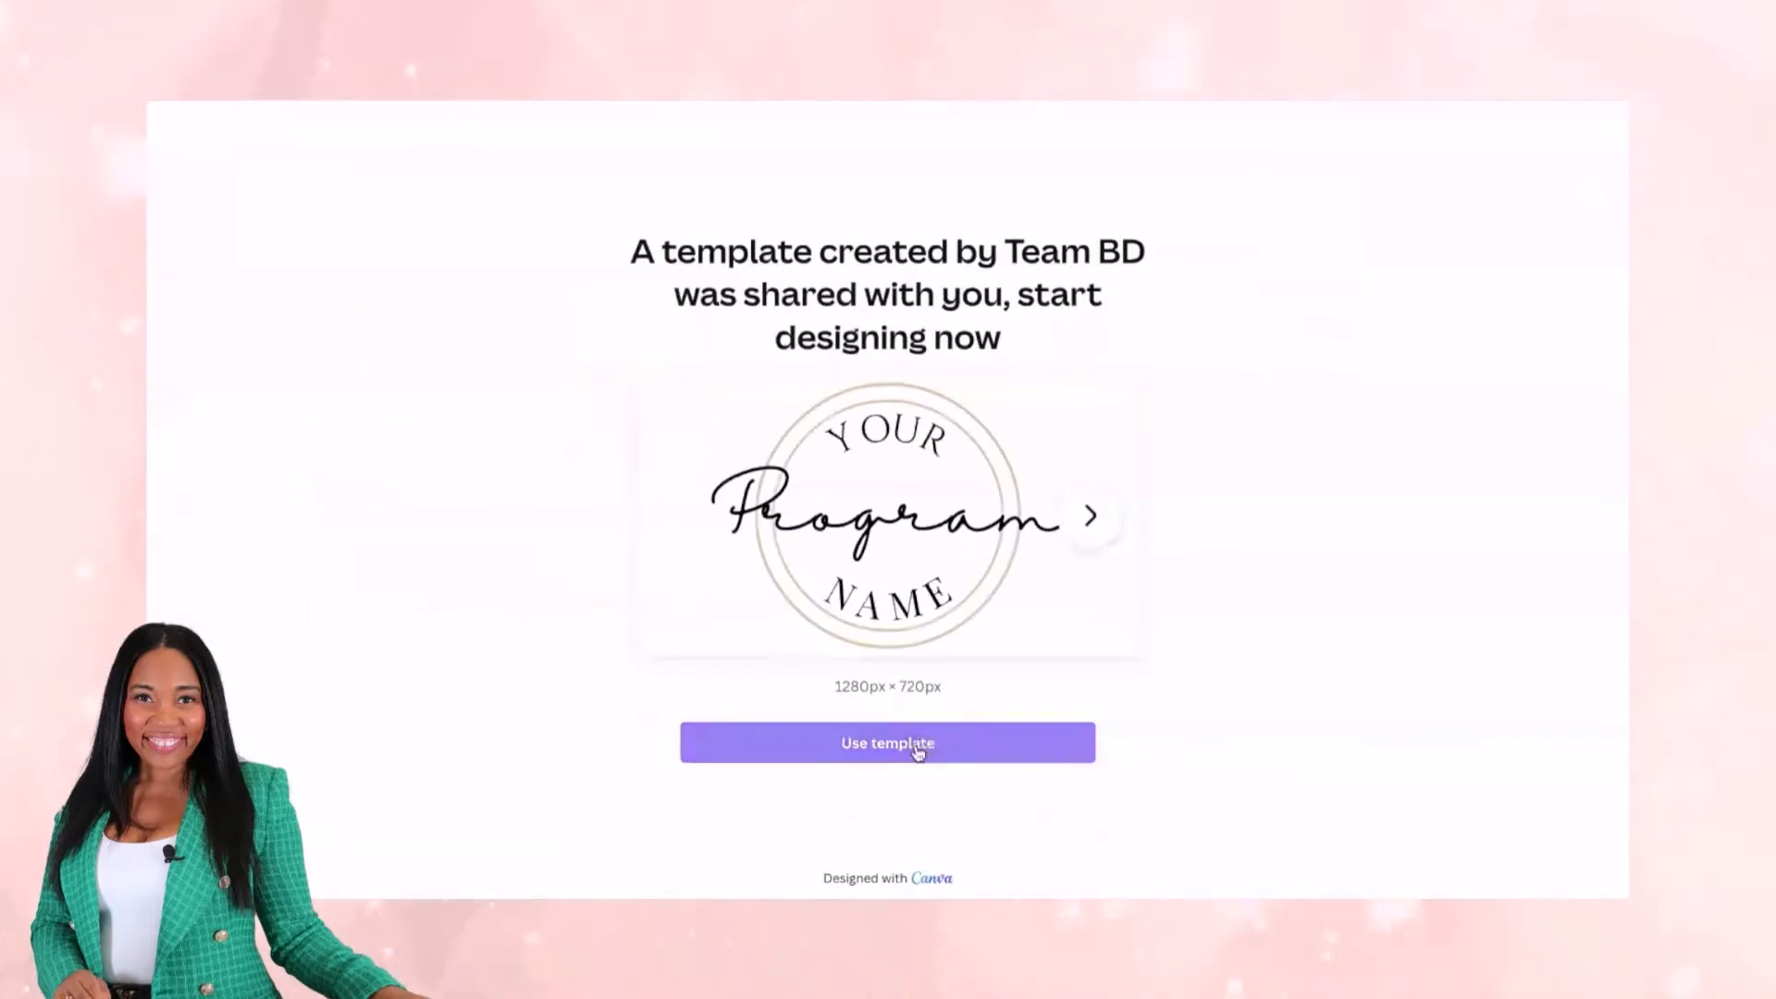
left_click(916, 751)
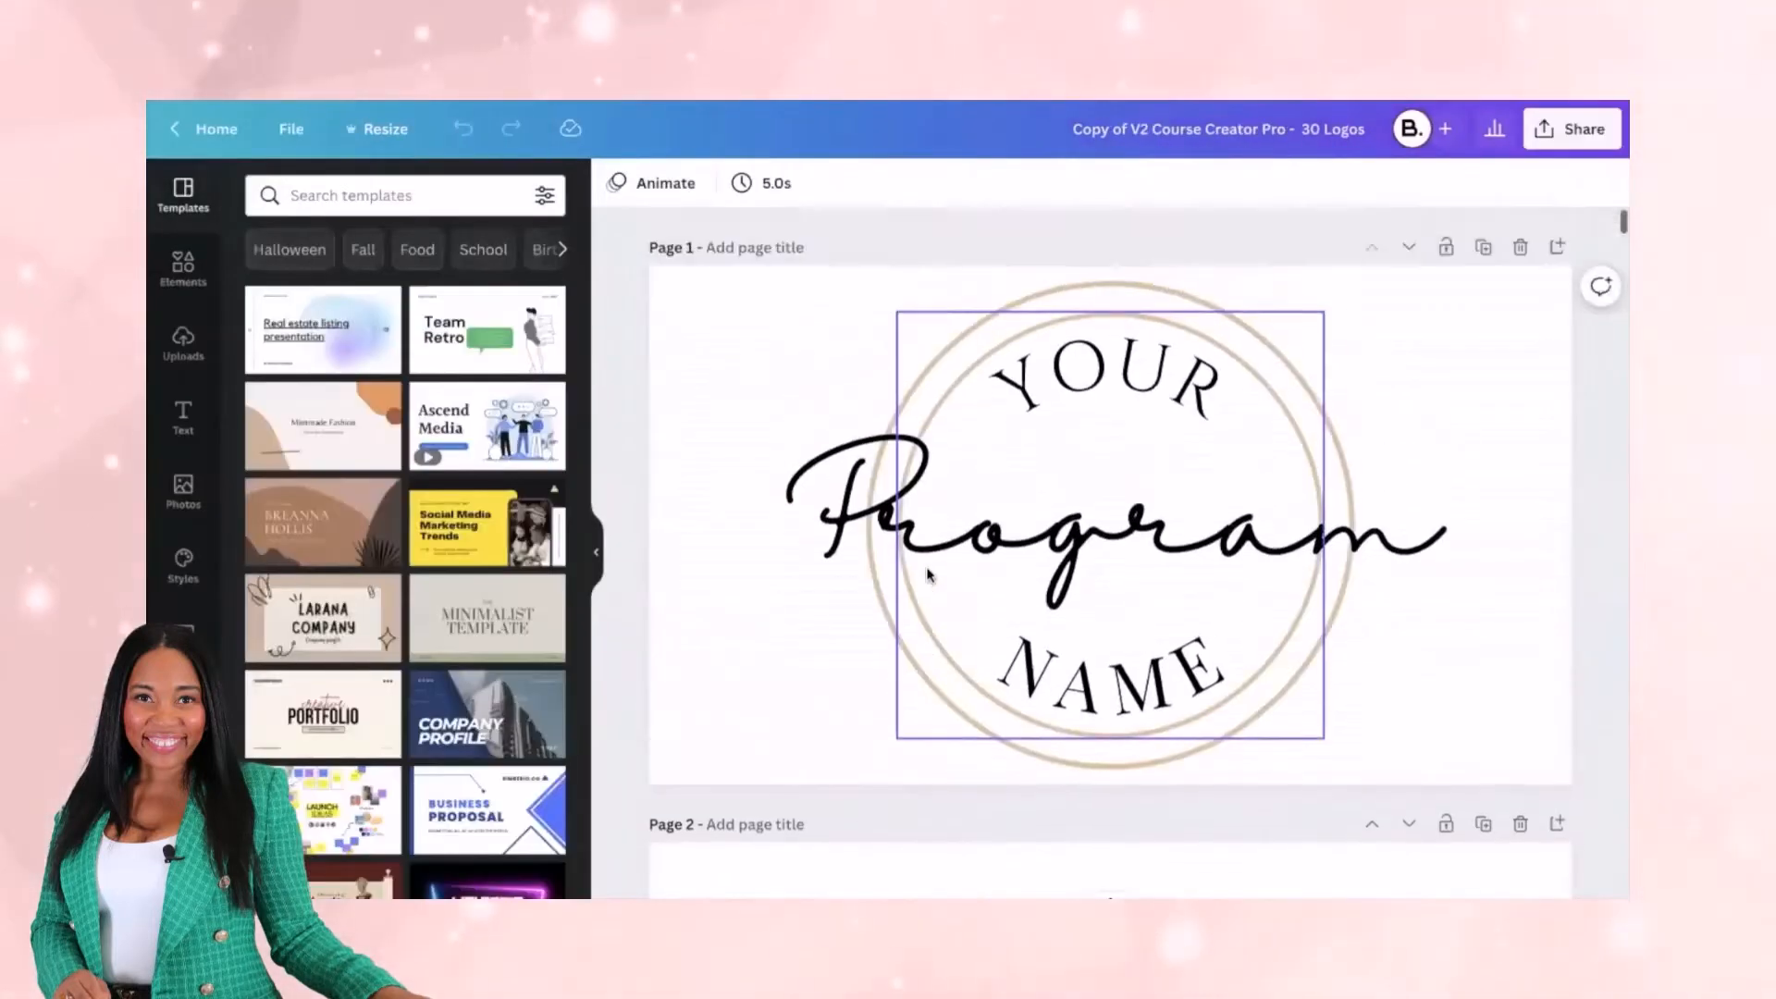
- Examine the logo designs page by page in the 30 Logos template, comparing their layouts, fonts and graphics
scroll(928, 573, "down", 15)
scroll(927, 573, "down", 15)
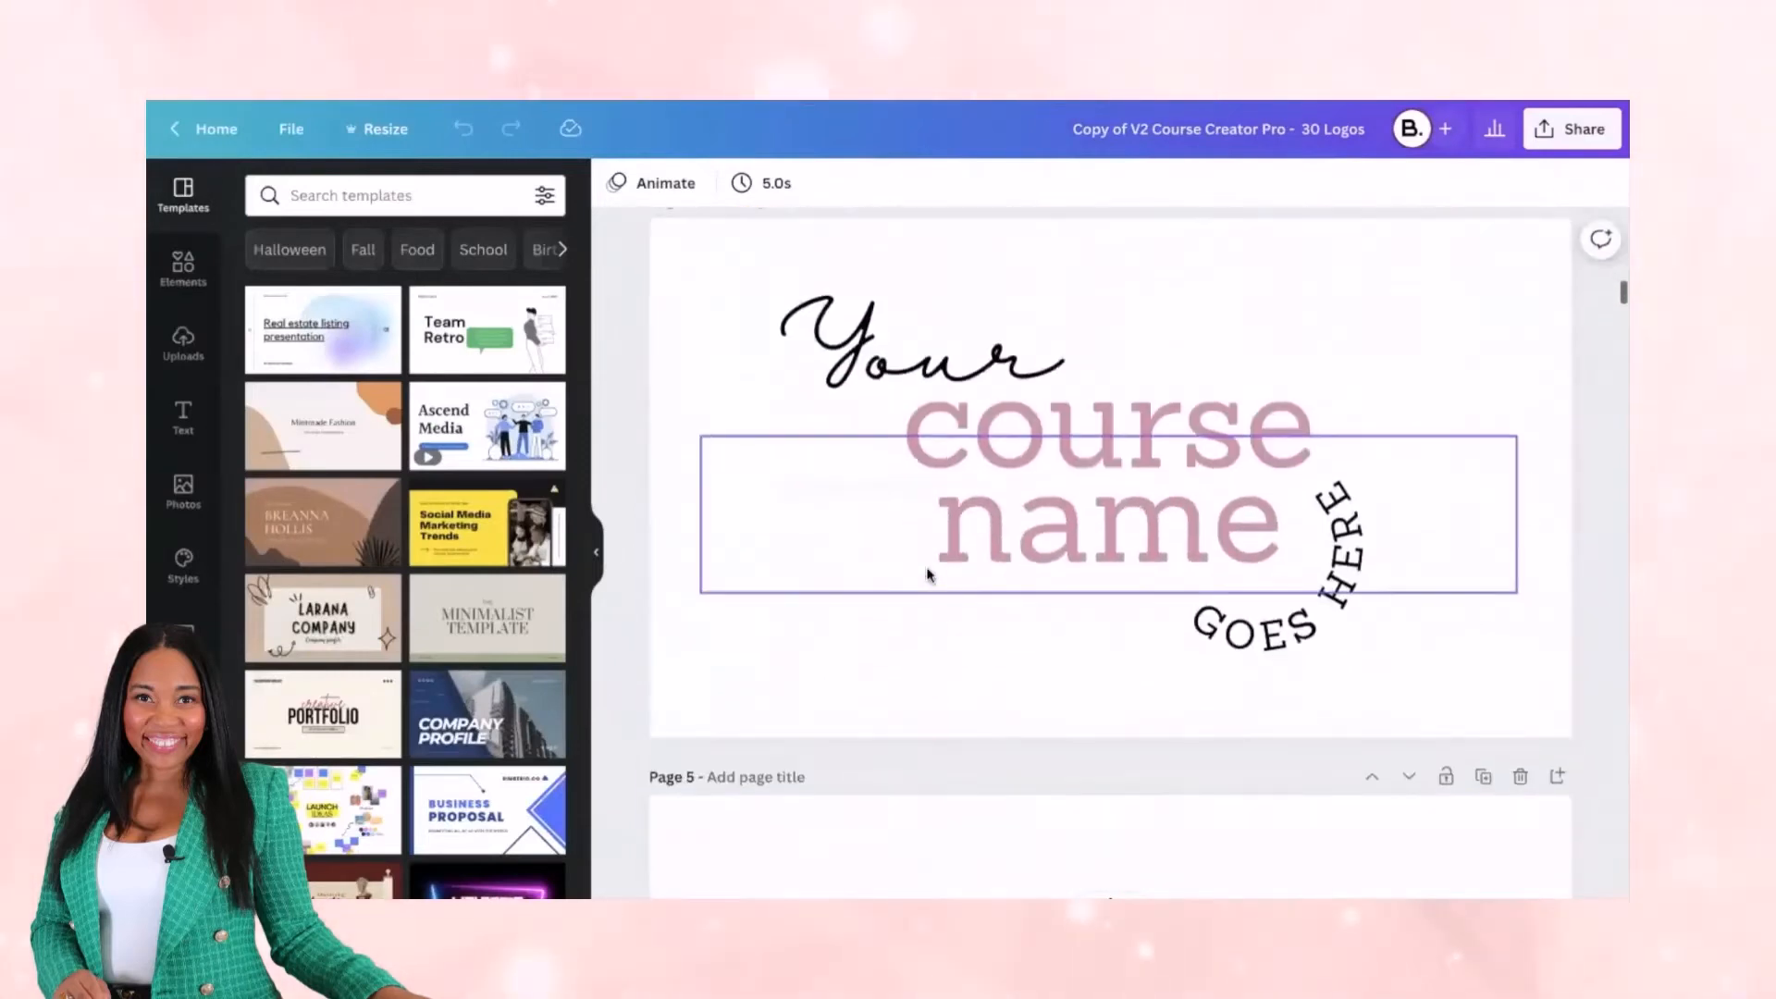
scroll(928, 574, "down", 1)
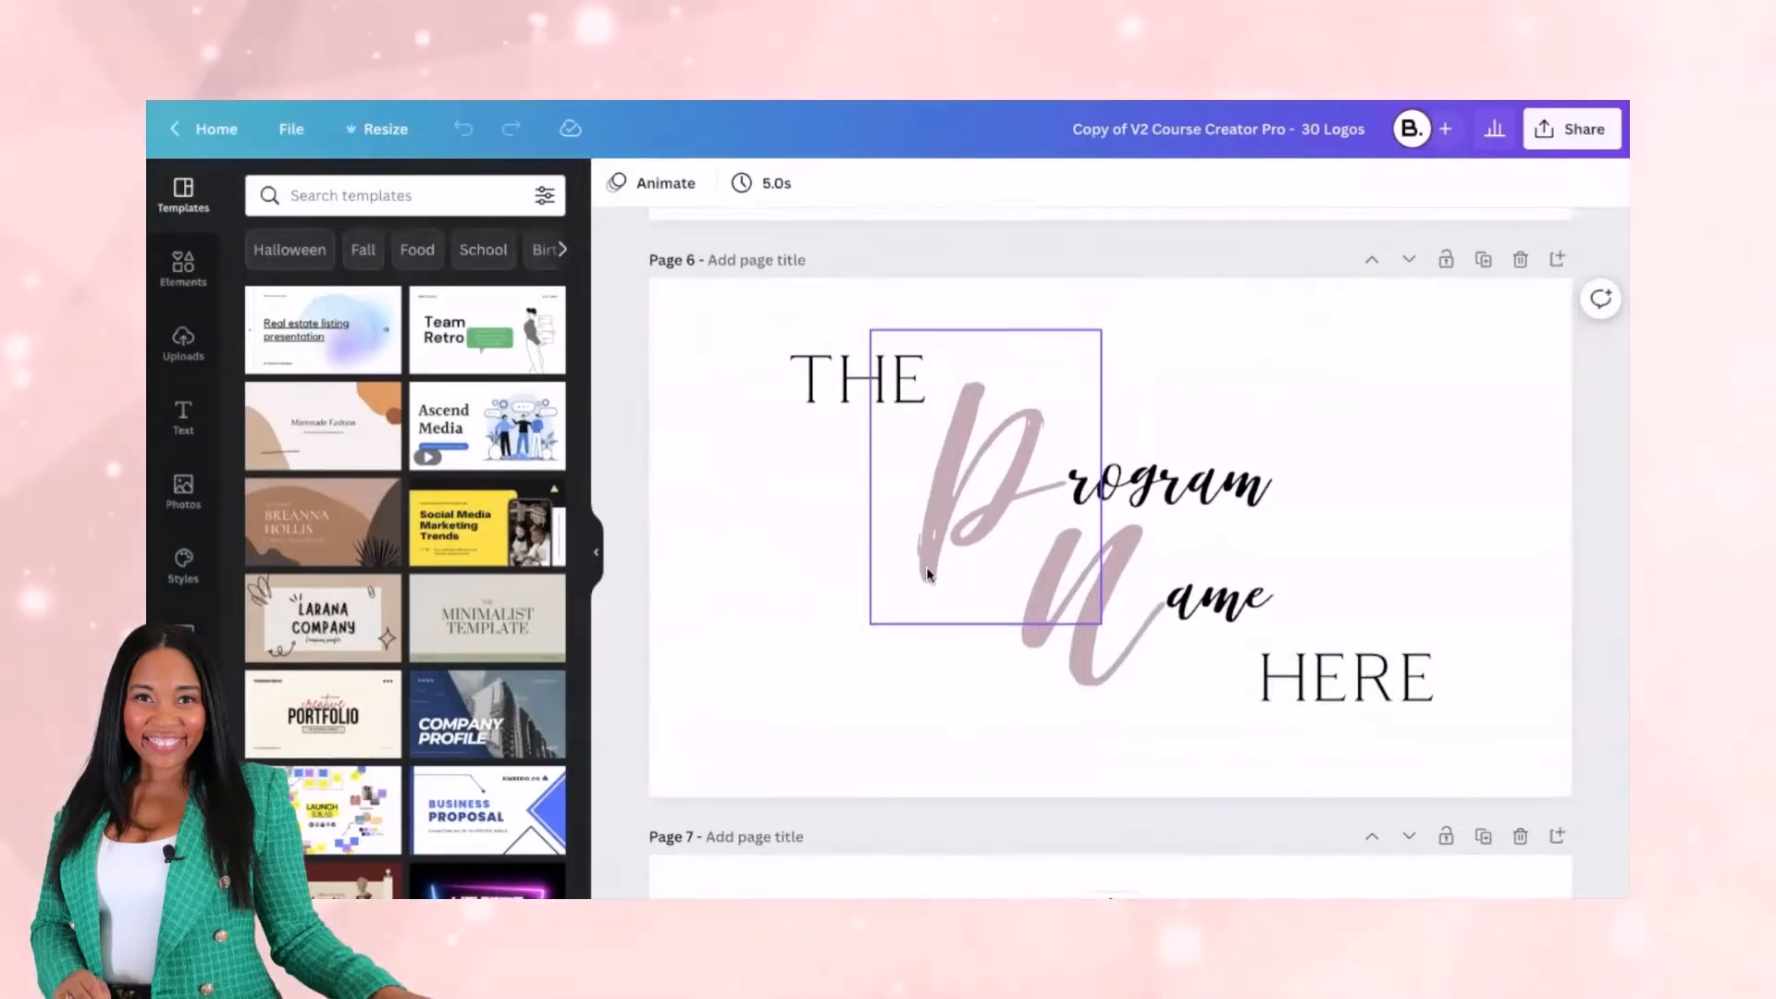
scroll(927, 574, "down", 1)
scroll(928, 574, "down", 5)
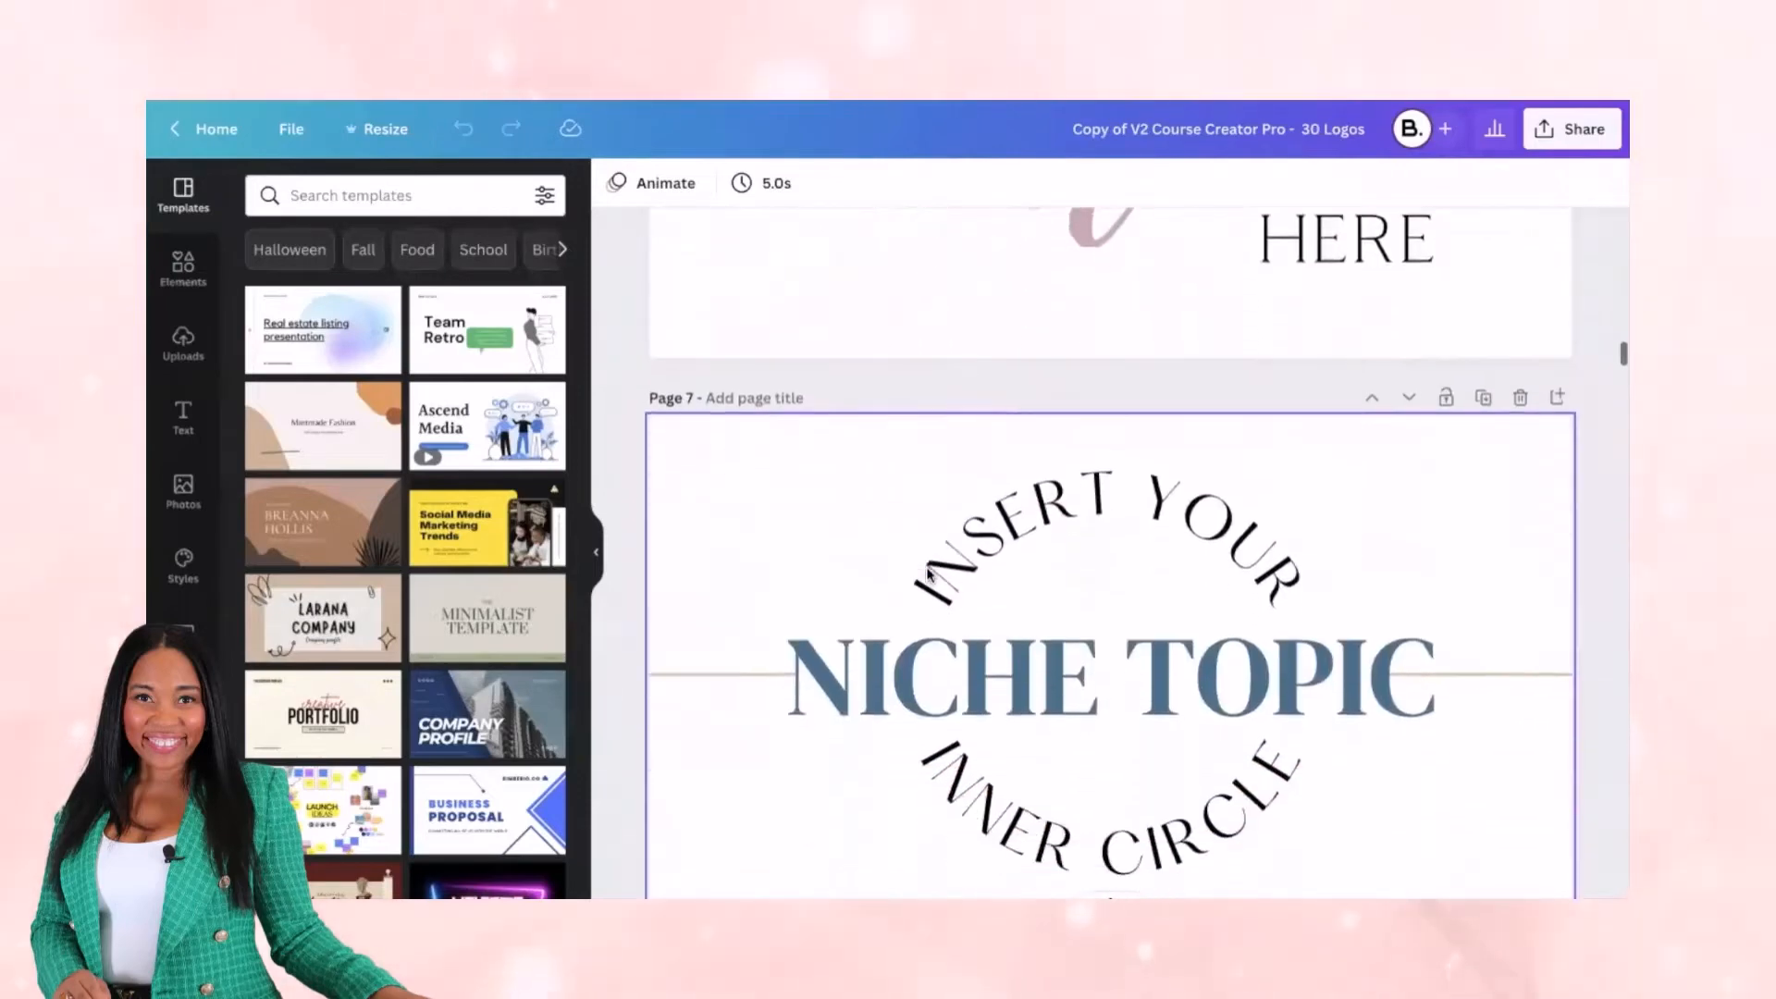
scroll(928, 573, "down", 2)
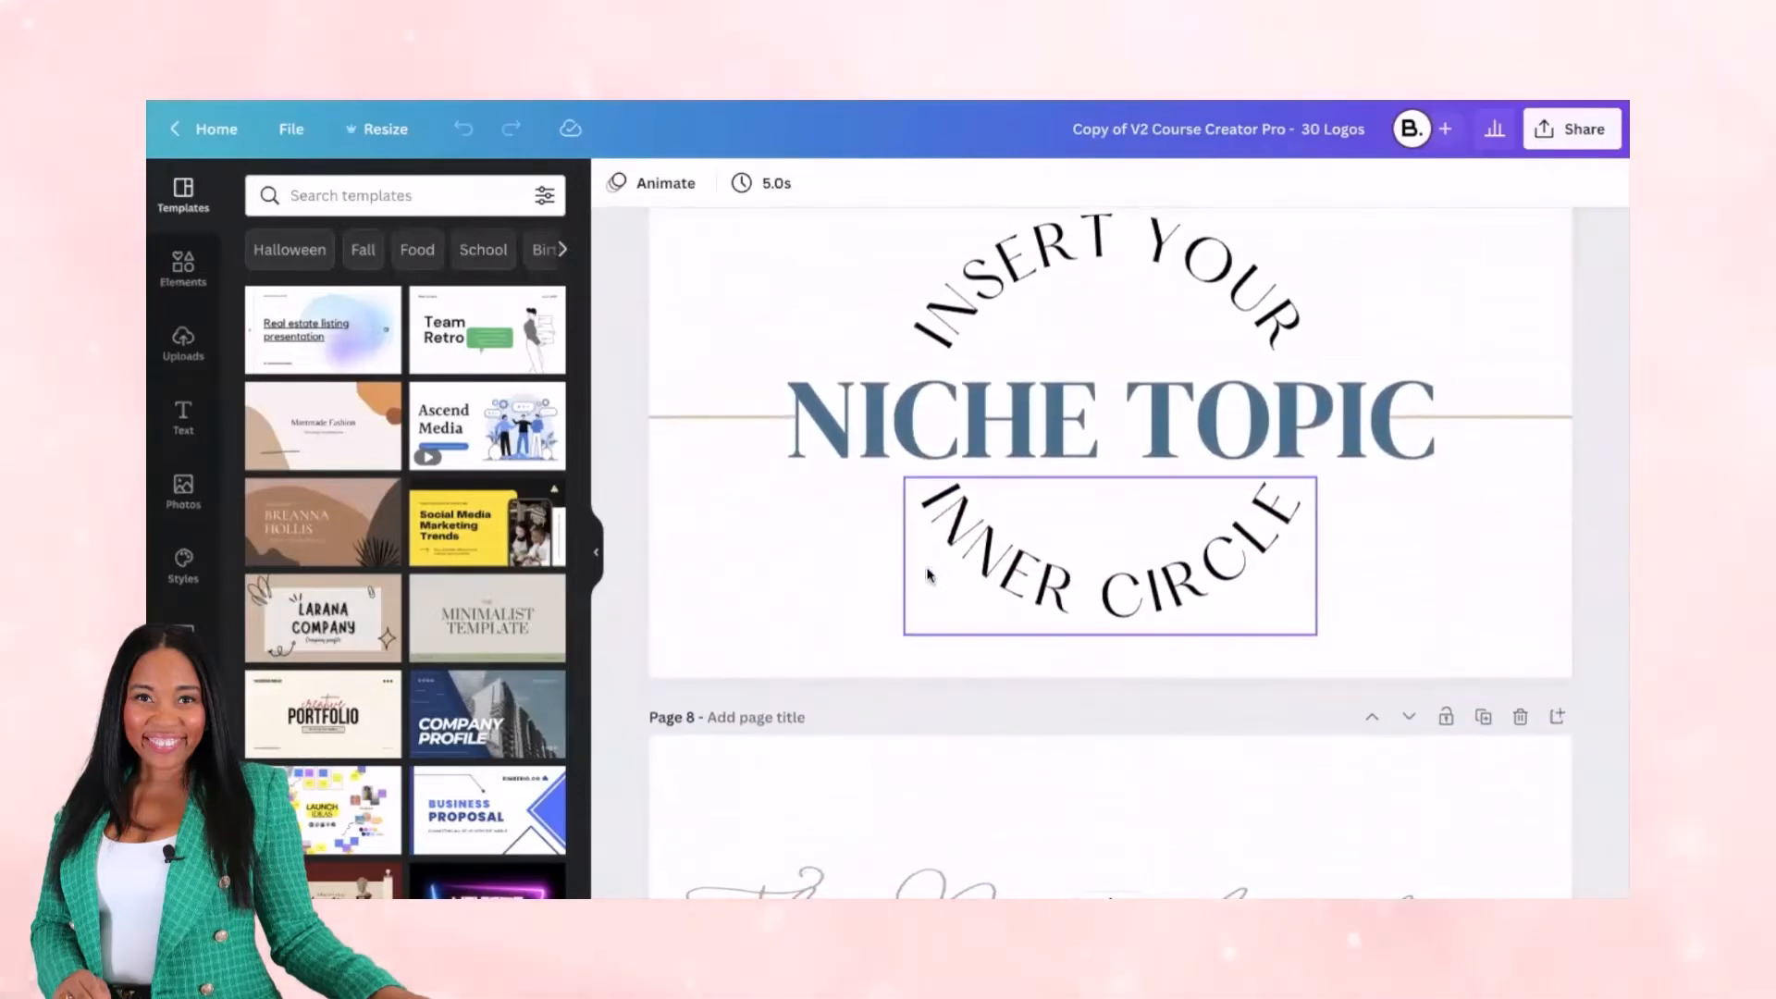
scroll(916, 456, "down", 1)
scroll(915, 458, "down", 2)
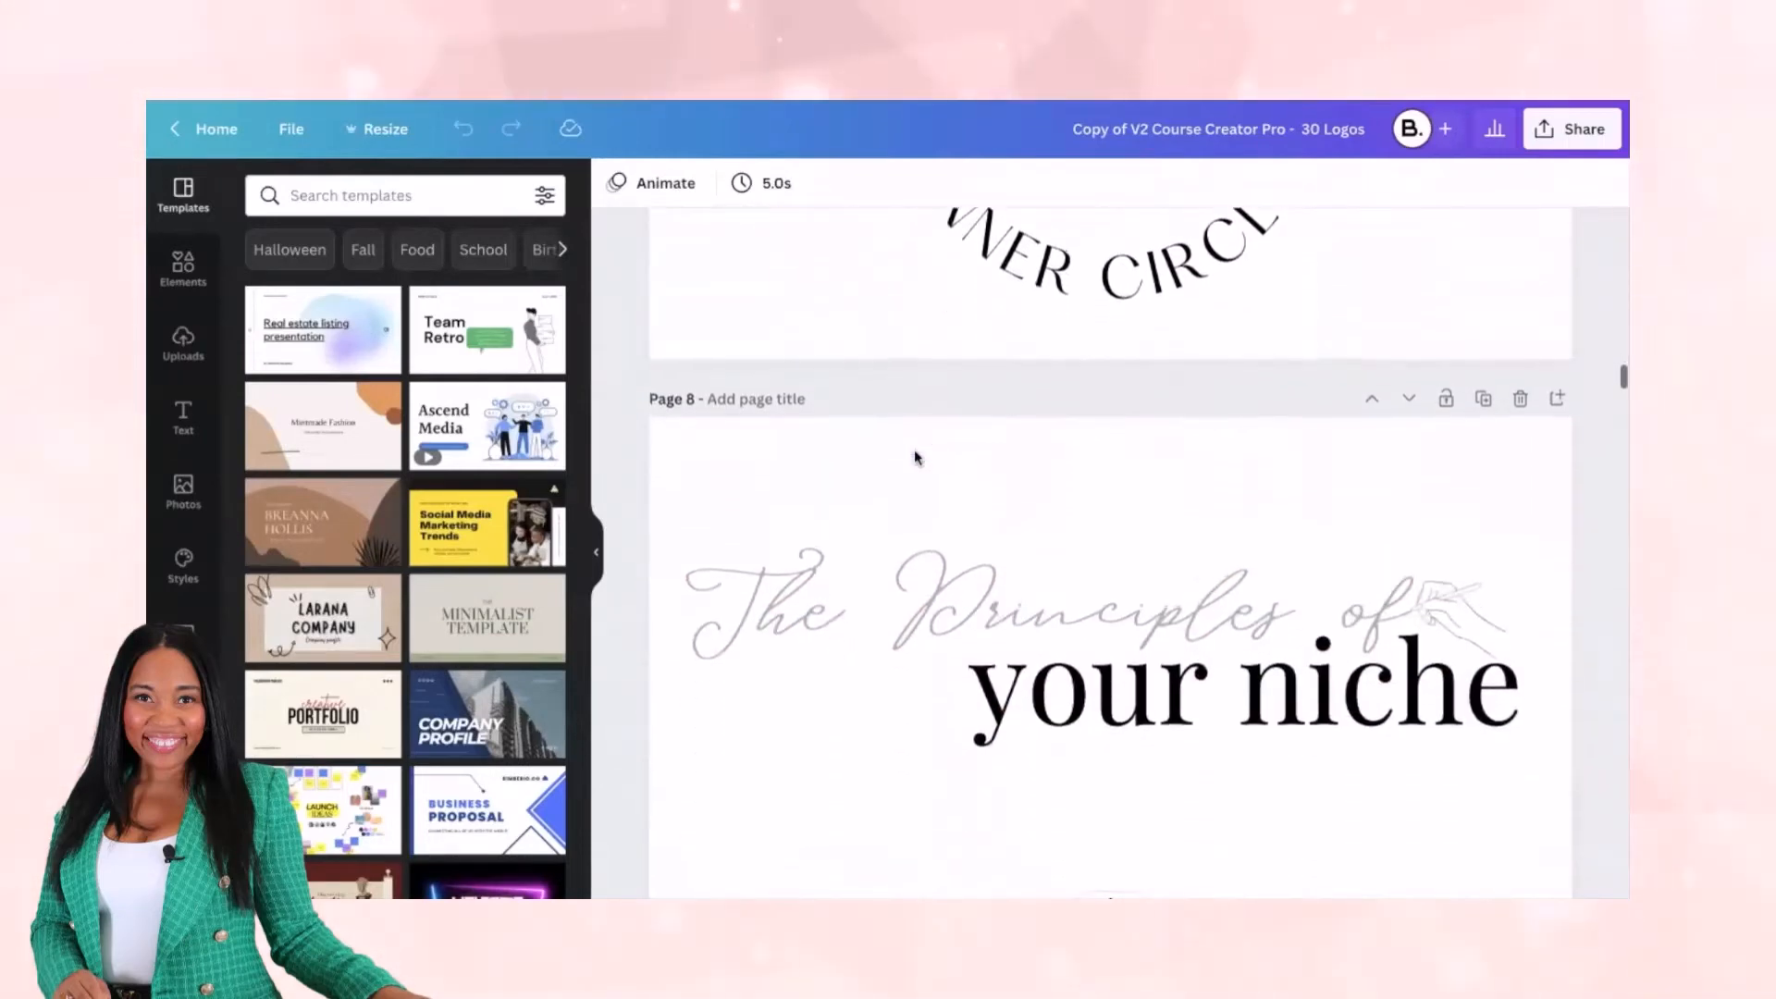
scroll(863, 614, "down", 2)
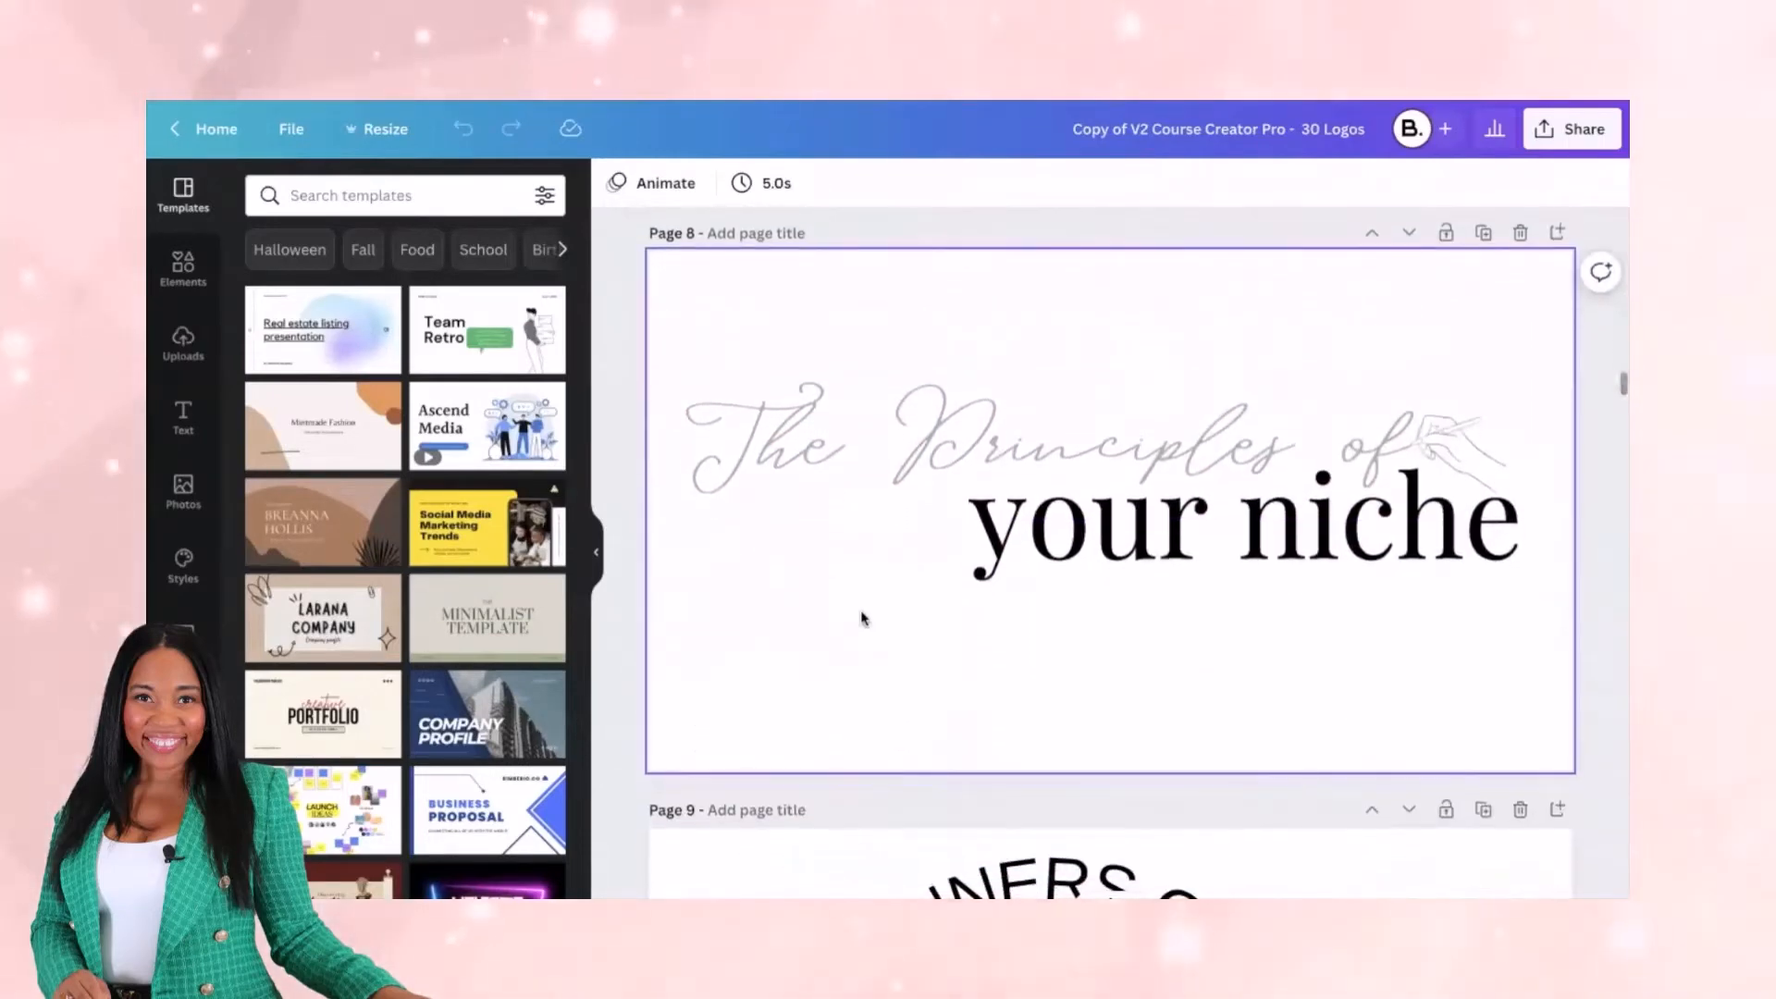
scroll(863, 615, "down", 8)
scroll(863, 585, "down", 12)
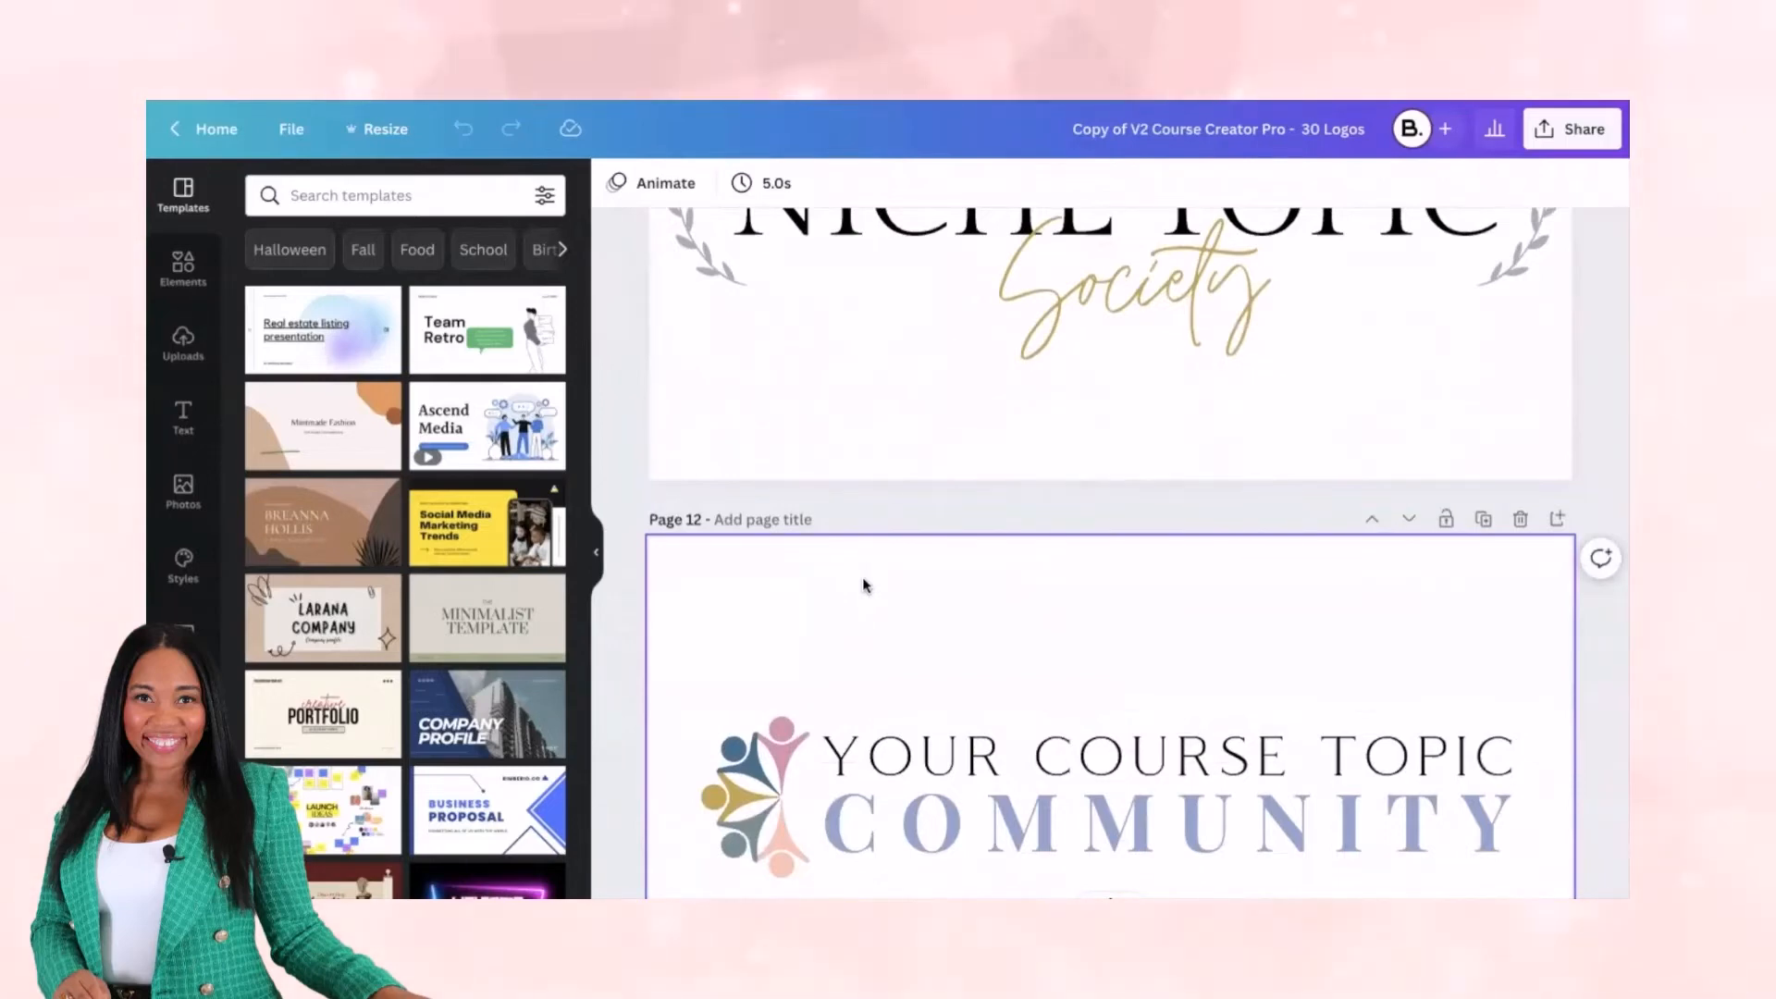
scroll(863, 586, "down", 4)
scroll(863, 585, "down", 5)
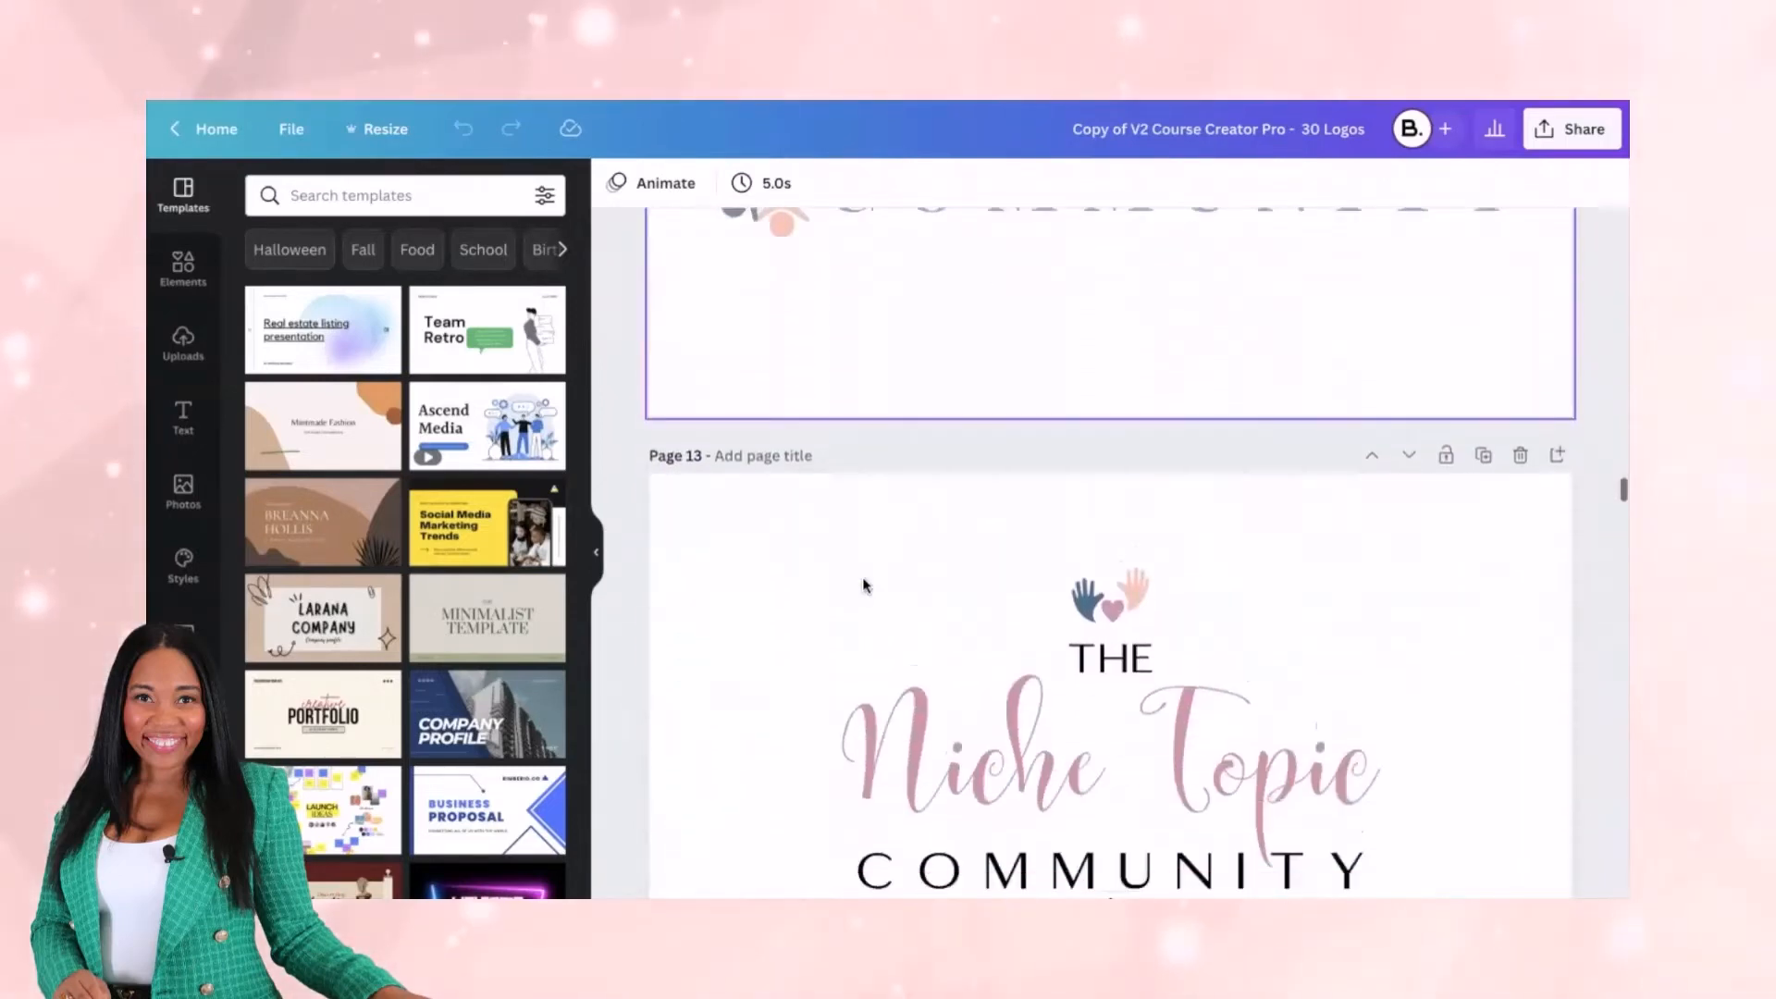
scroll(862, 585, "down", 6)
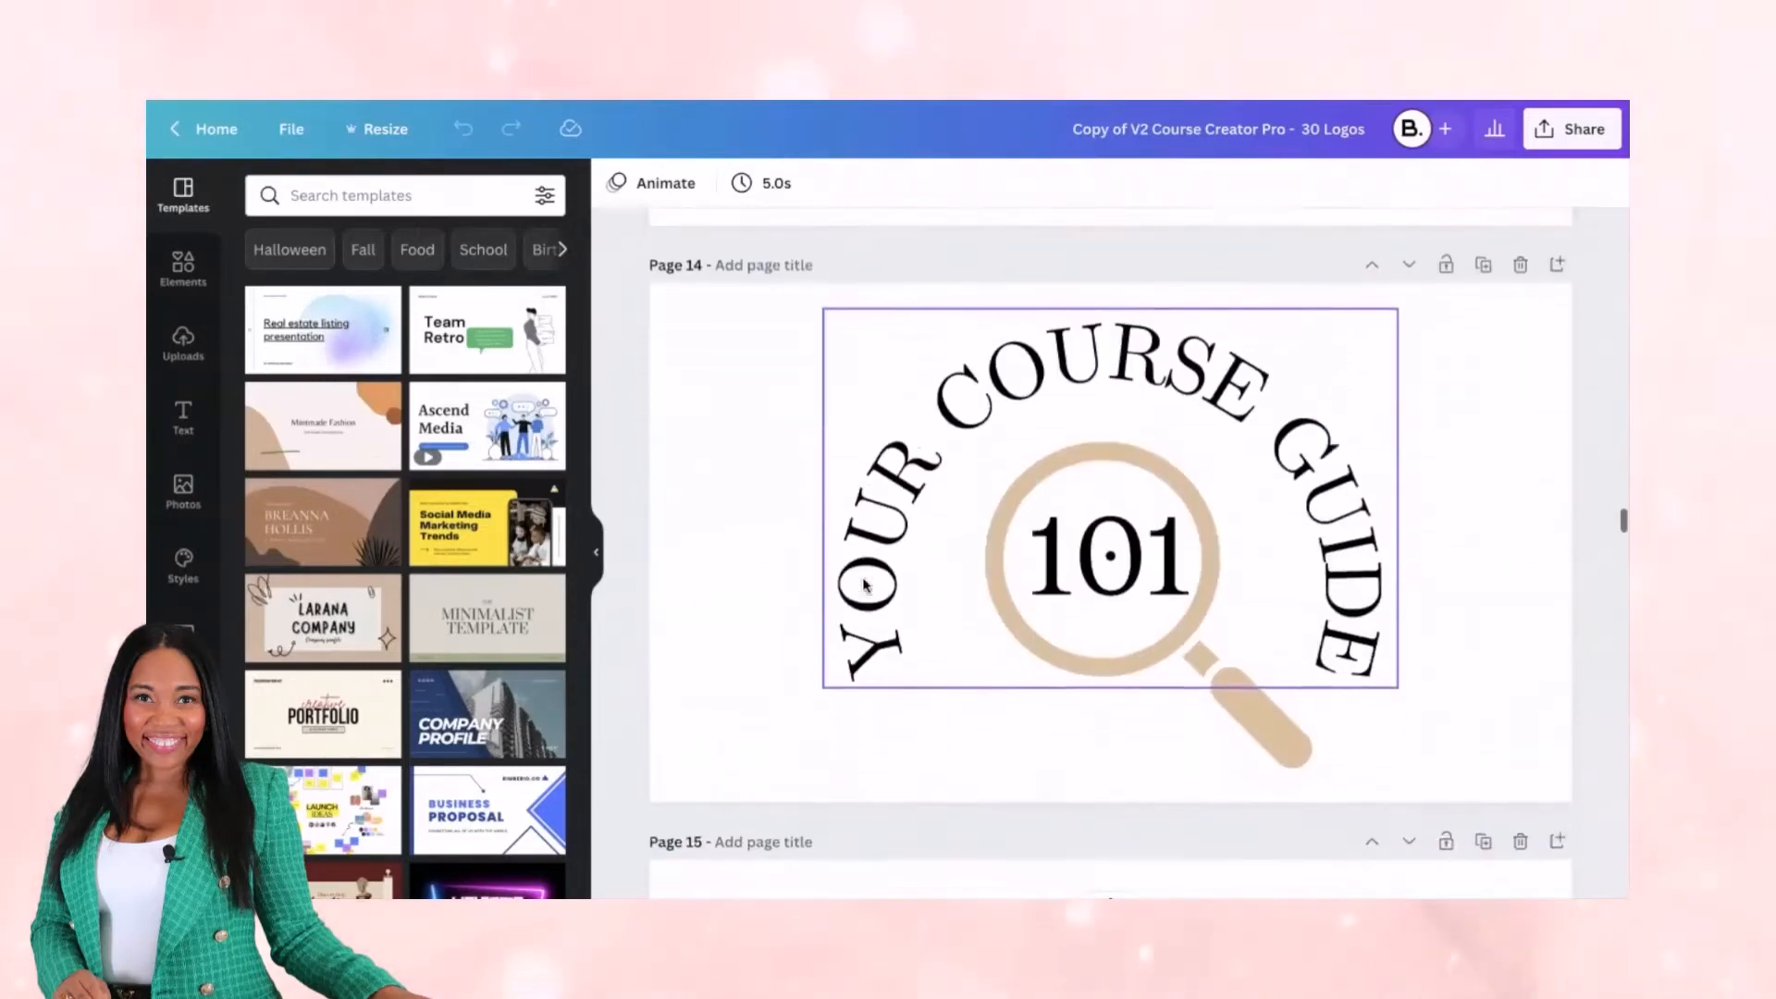
scroll(865, 582, "down", 14)
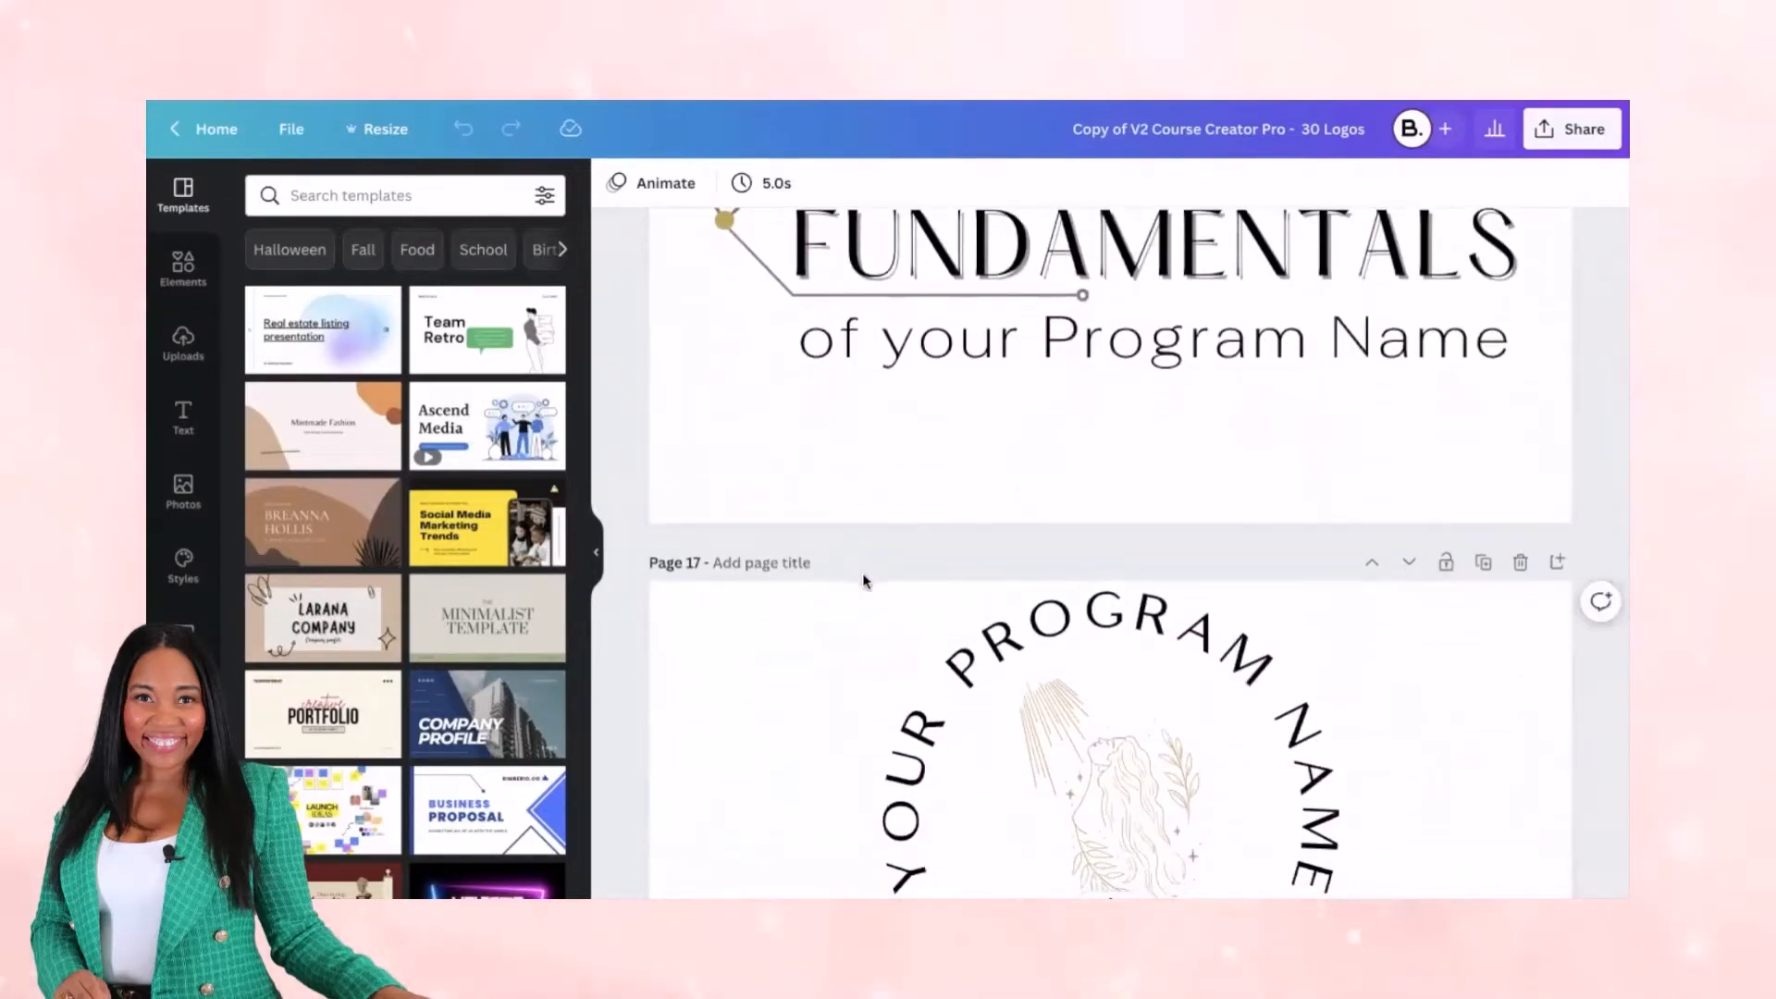
scroll(864, 580, "down", 20)
scroll(862, 580, "down", 17)
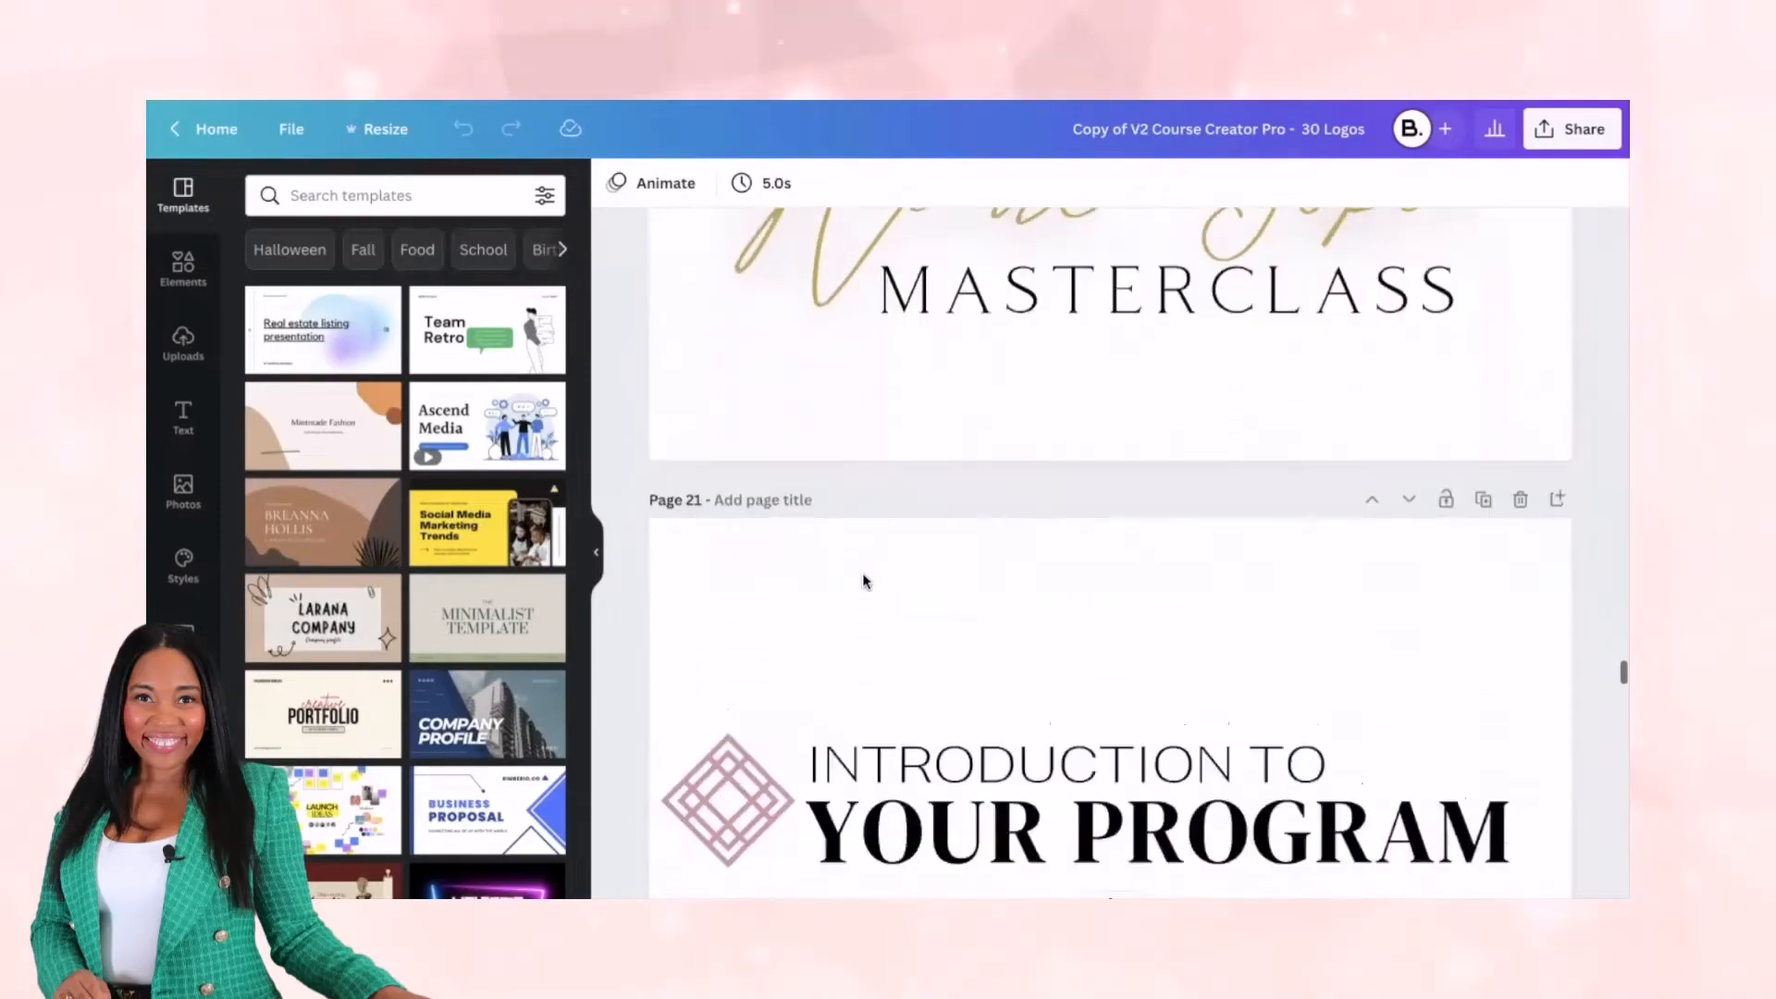
scroll(863, 580, "down", 20)
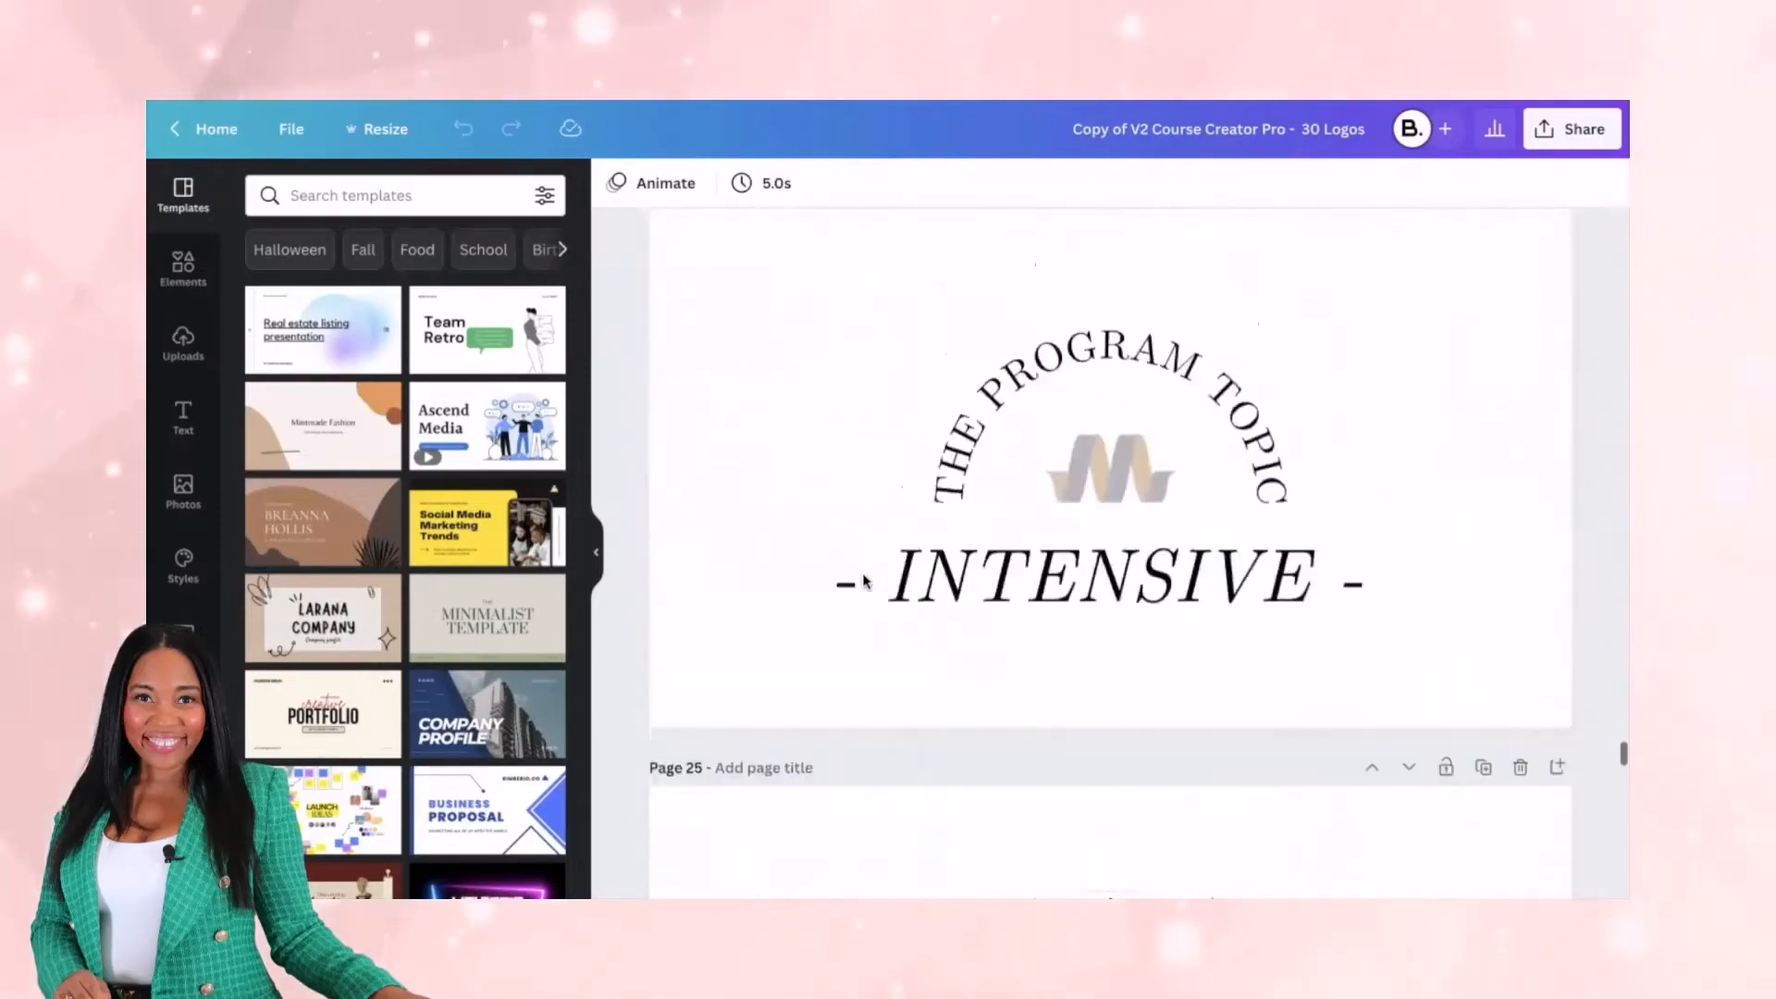
scroll(863, 580, "down", 10)
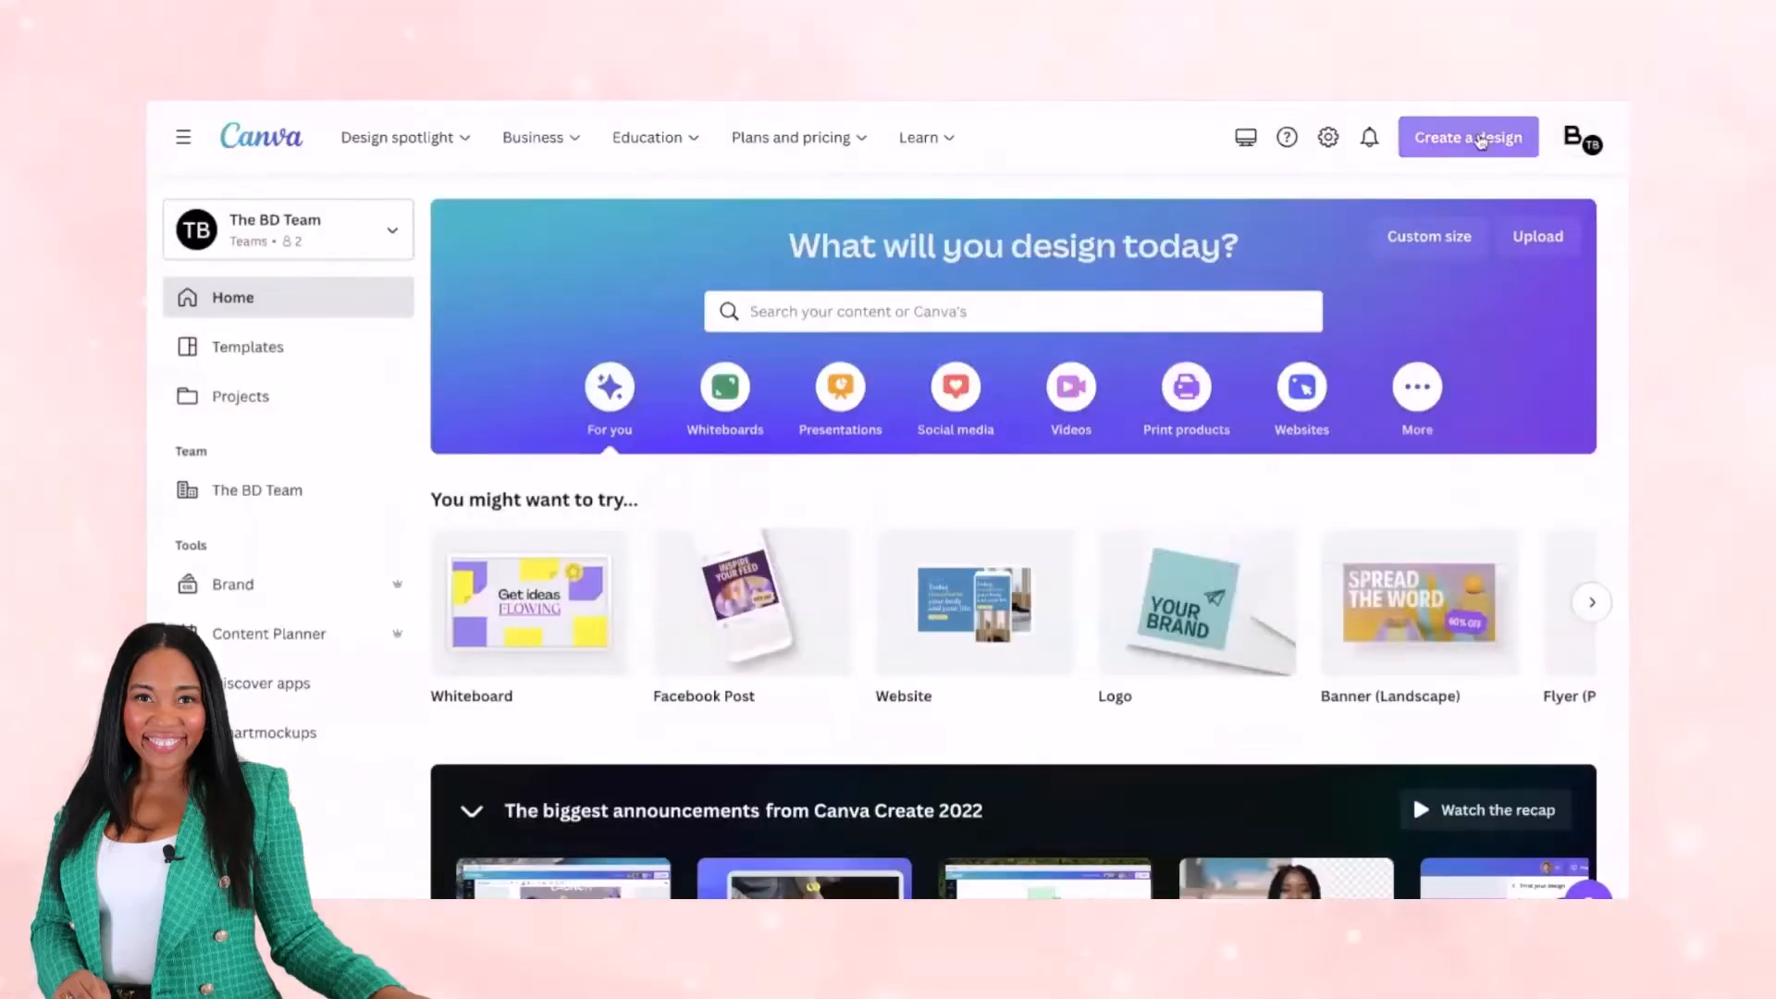
- Create a new blank Logo design from the Canva home page, searching the design types for "Logo"
left_click(1415, 139)
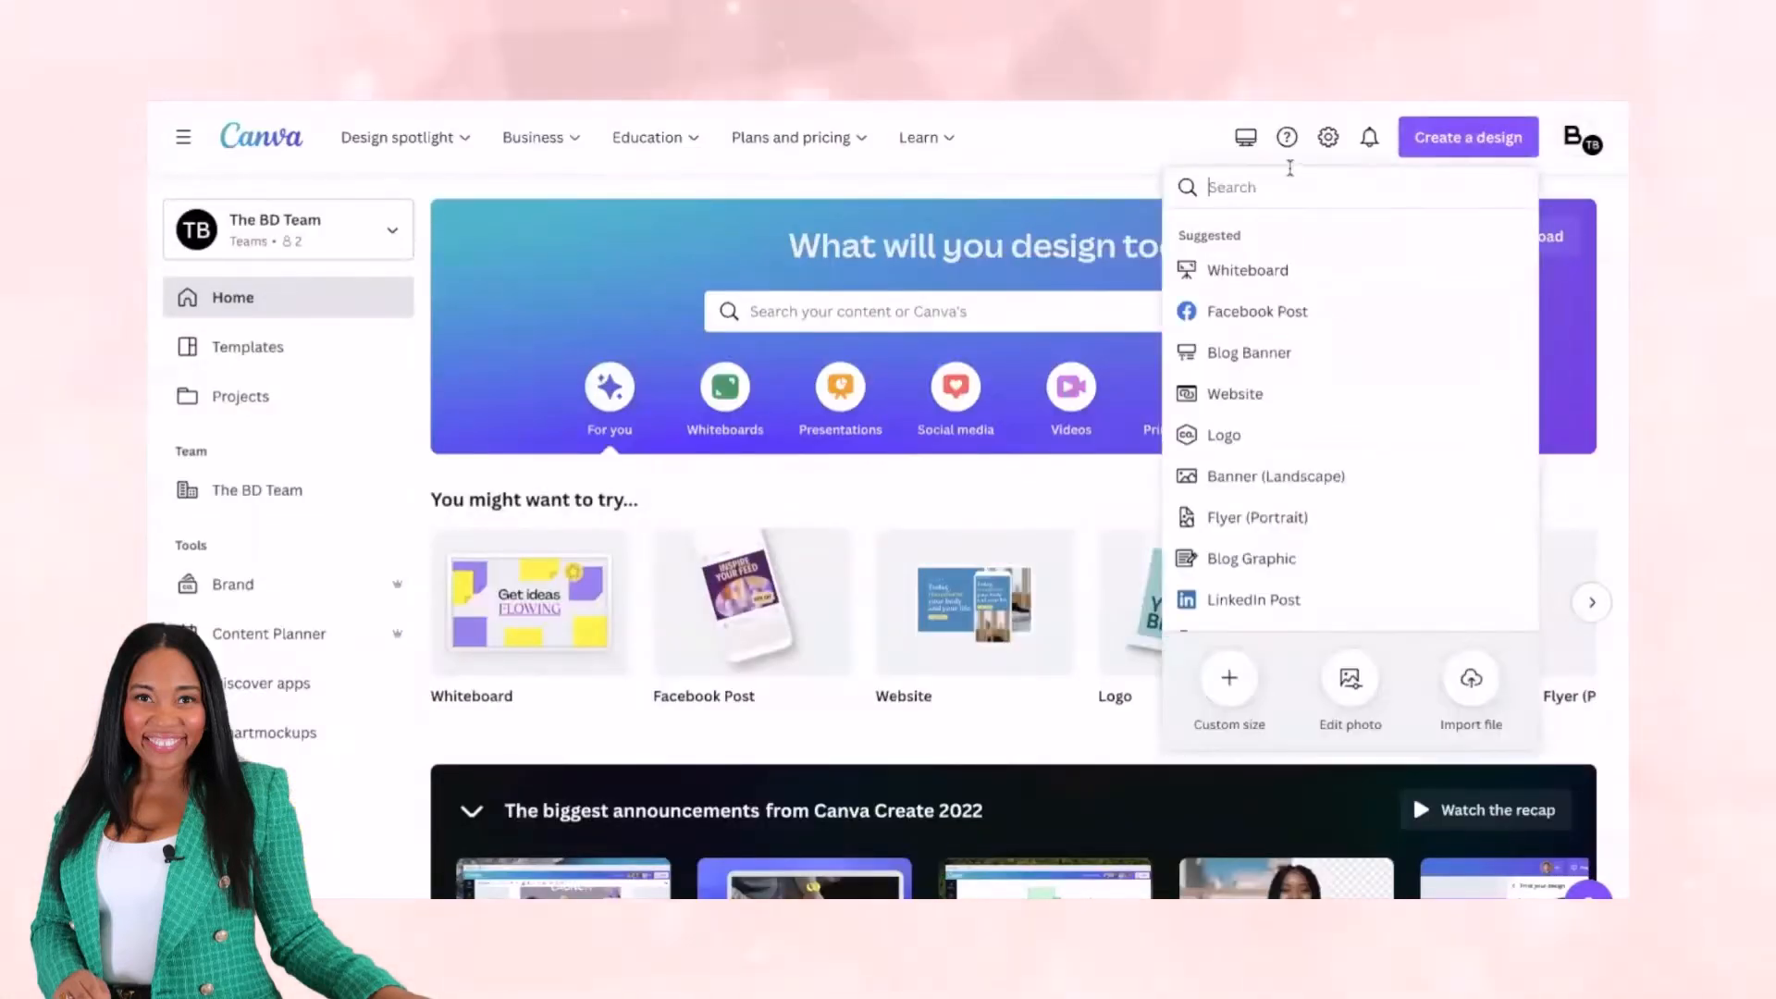
type("Logo")
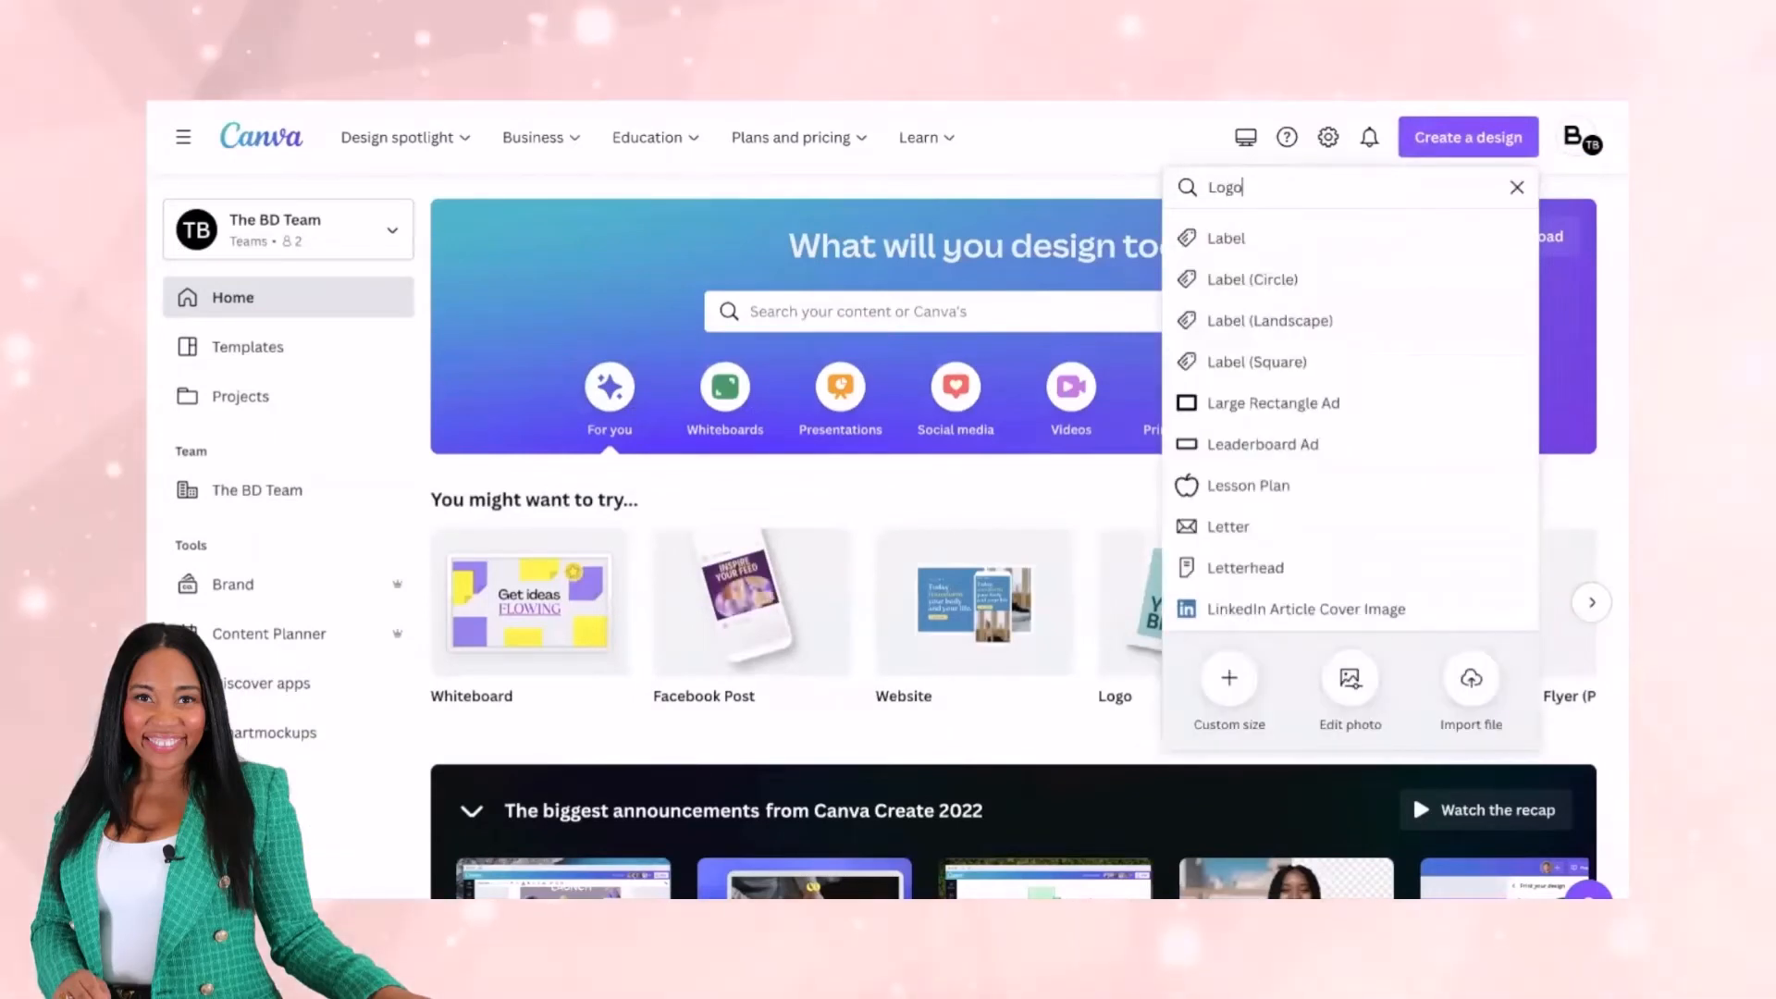
left_click(1230, 238)
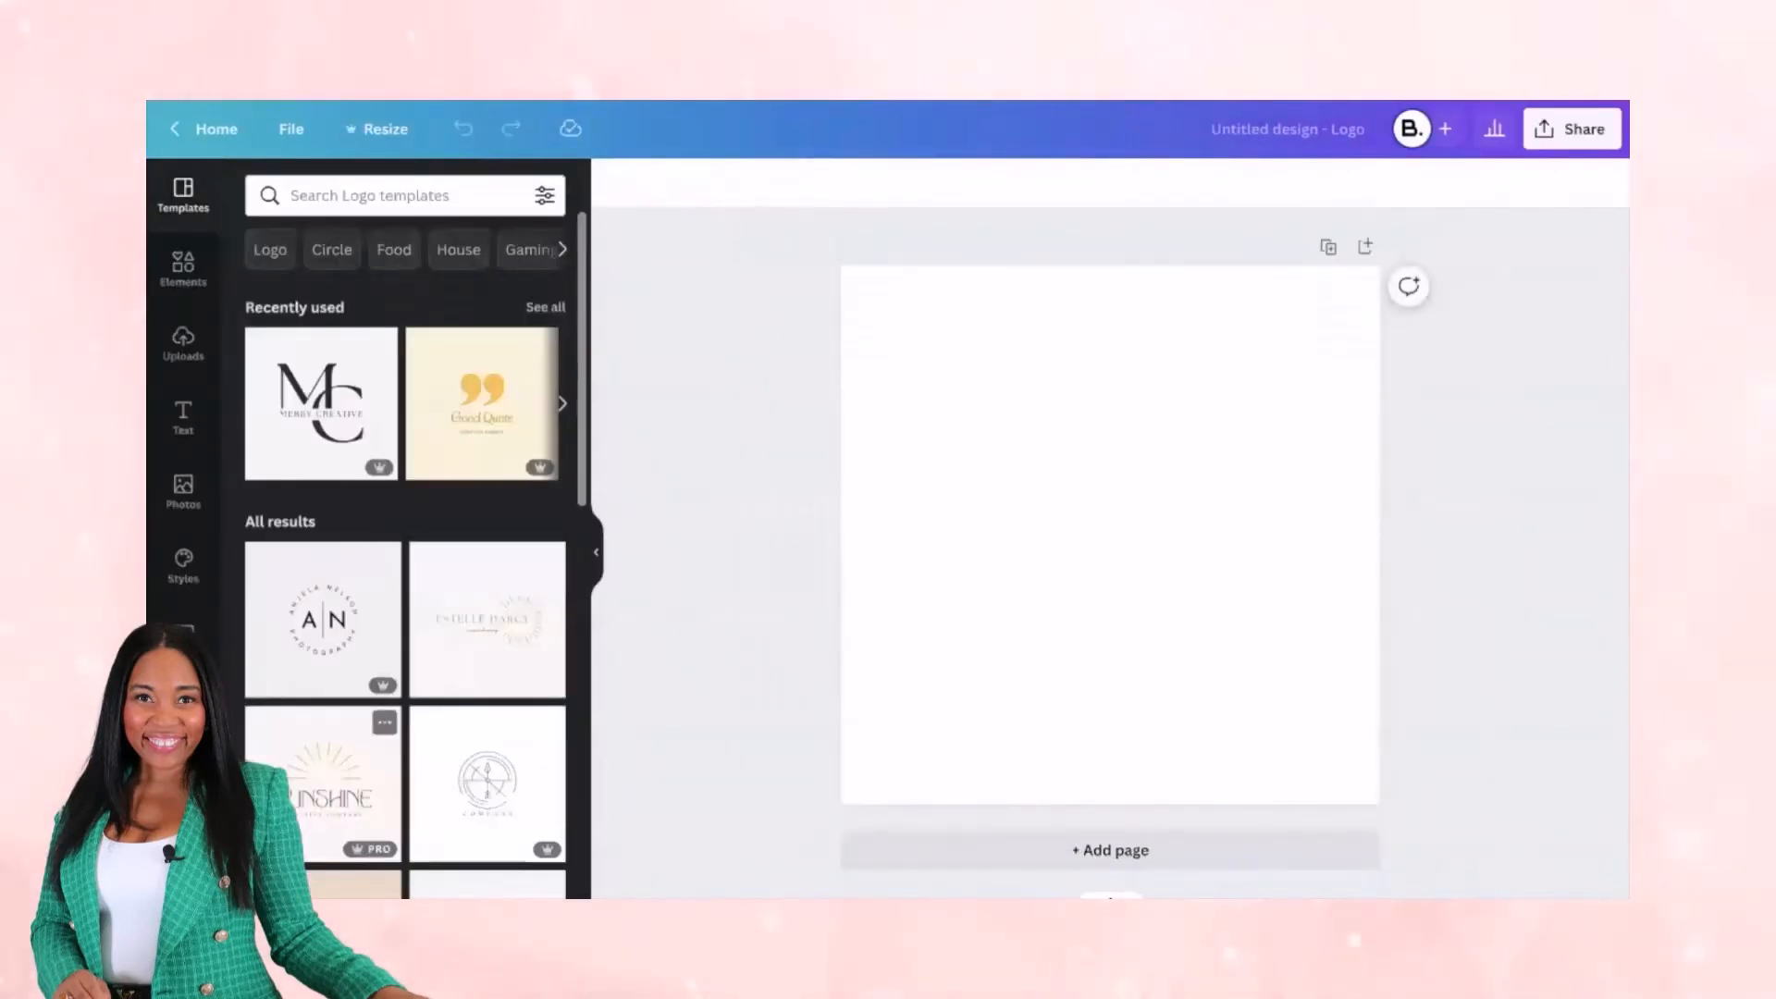
- Browse the logo templates and apply the light version of the Merry Creative initial-letter typography logo
scroll(377, 428, "down", 5)
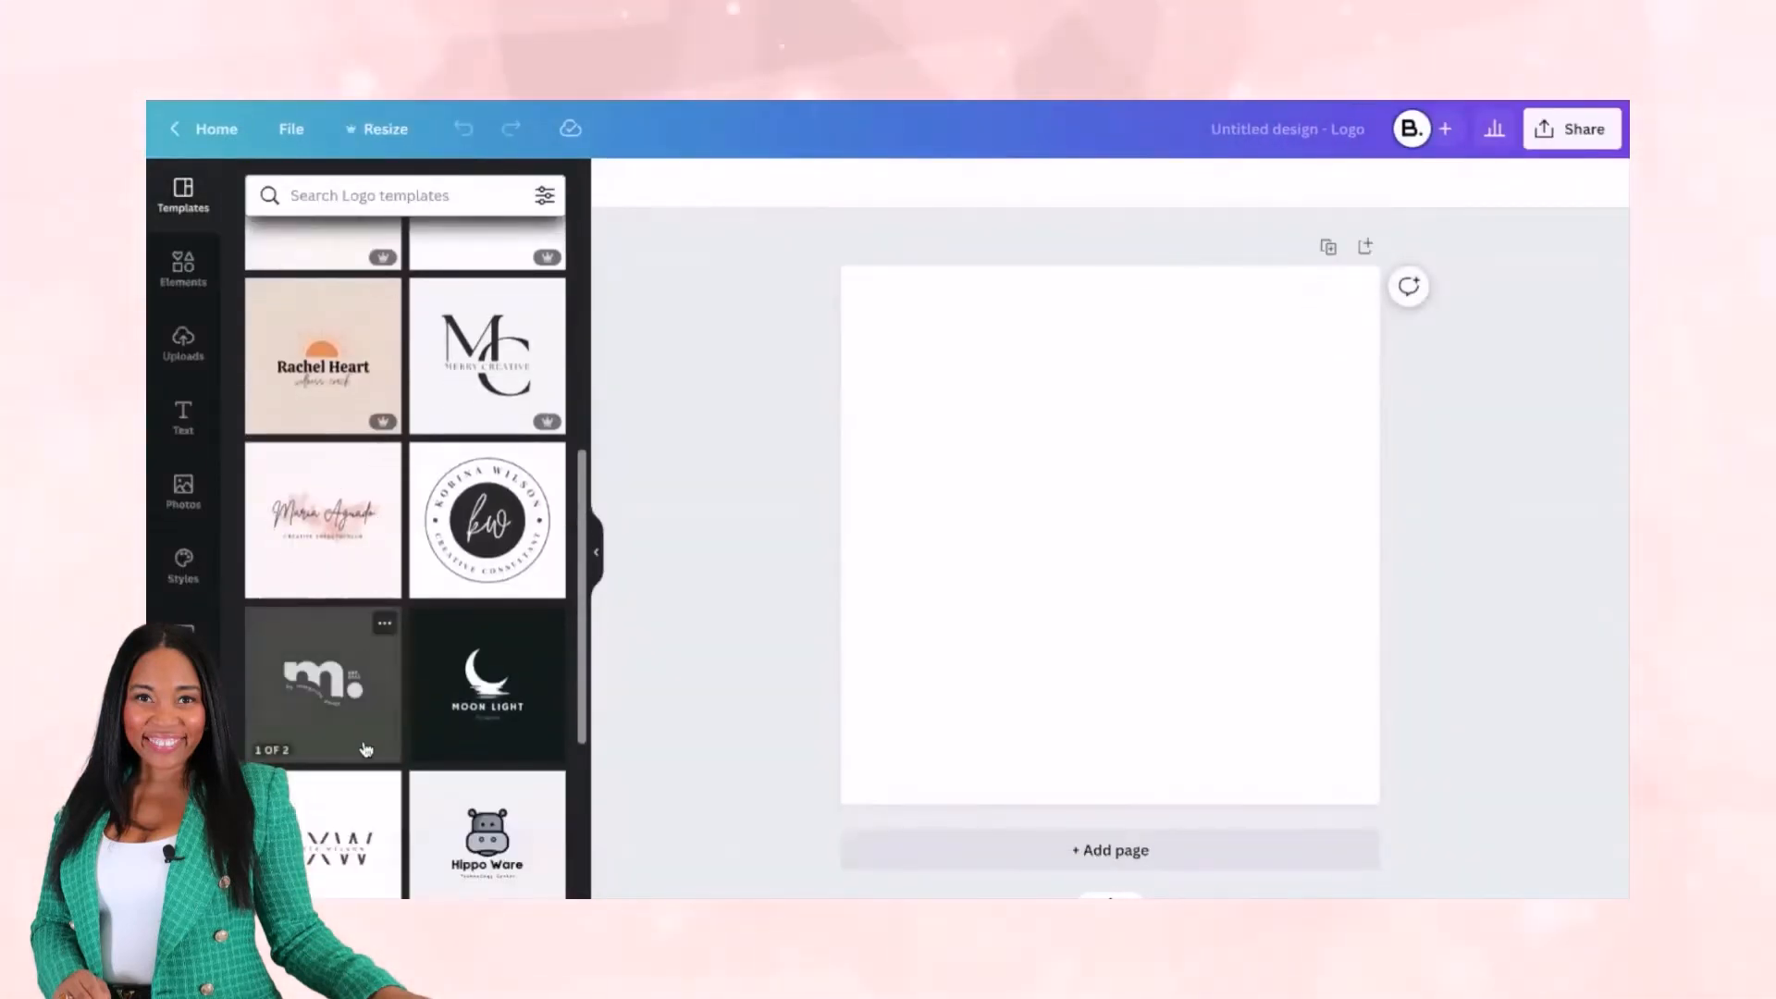
scroll(378, 428, "down", 3)
scroll(368, 768, "up", 3)
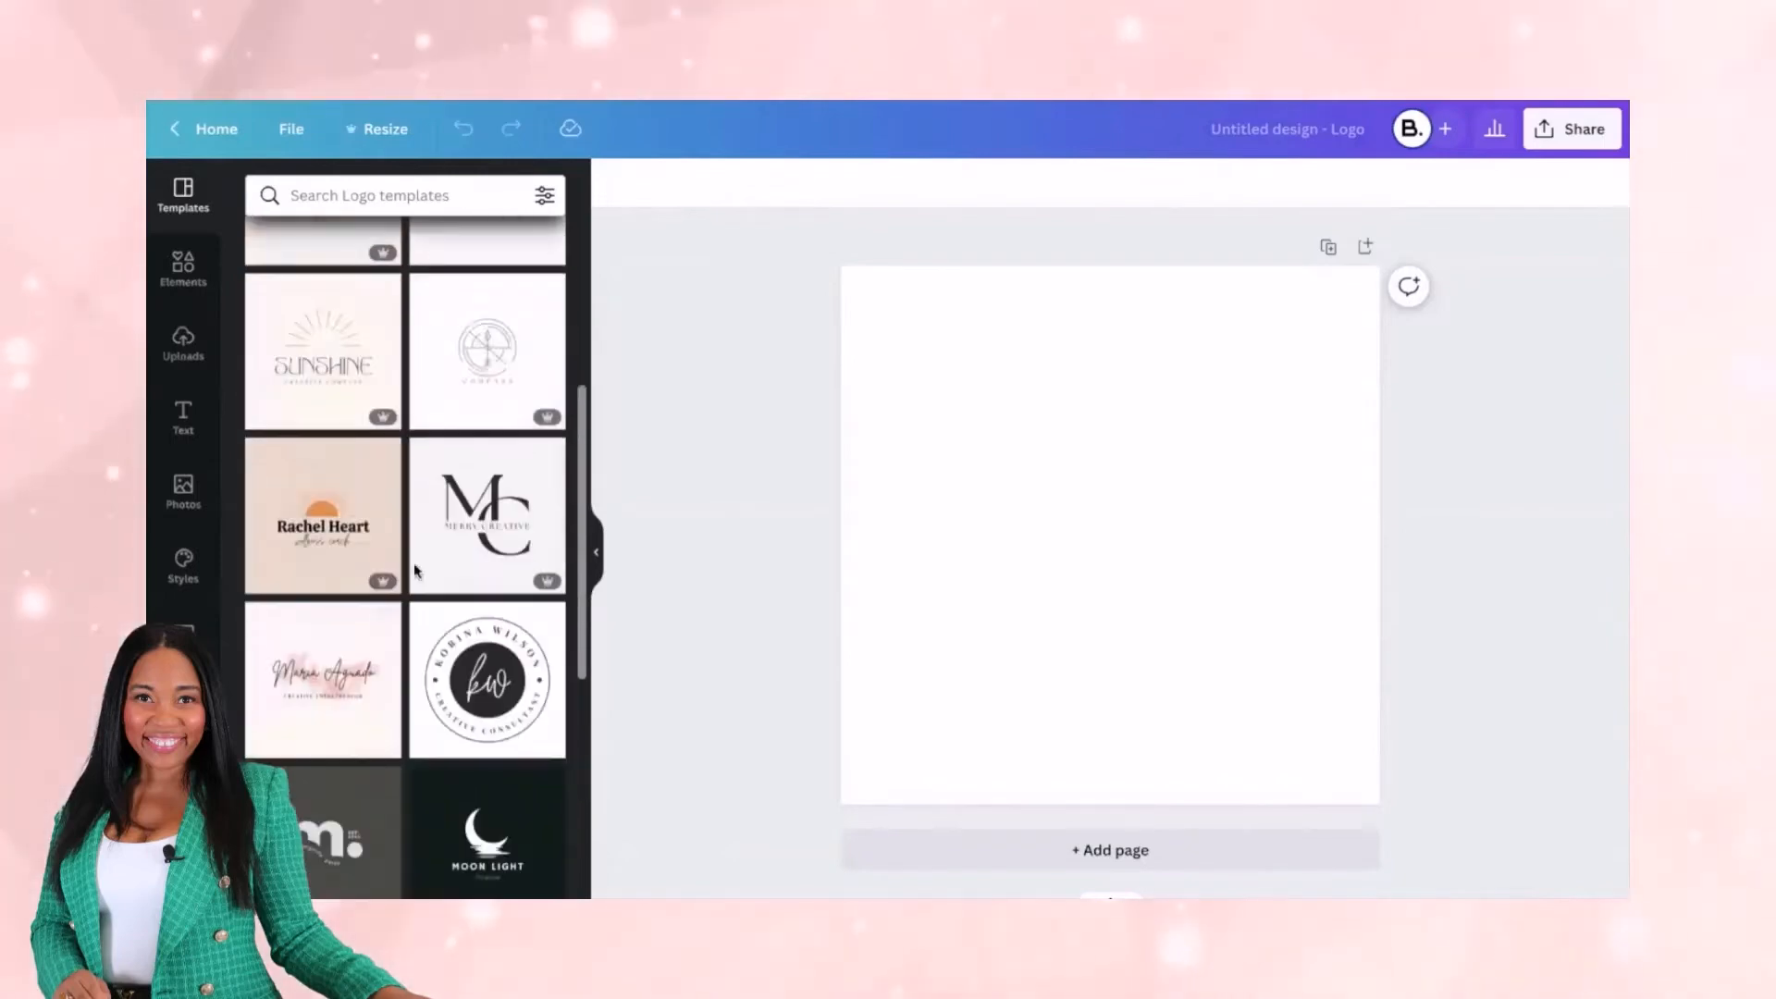
left_click(474, 507)
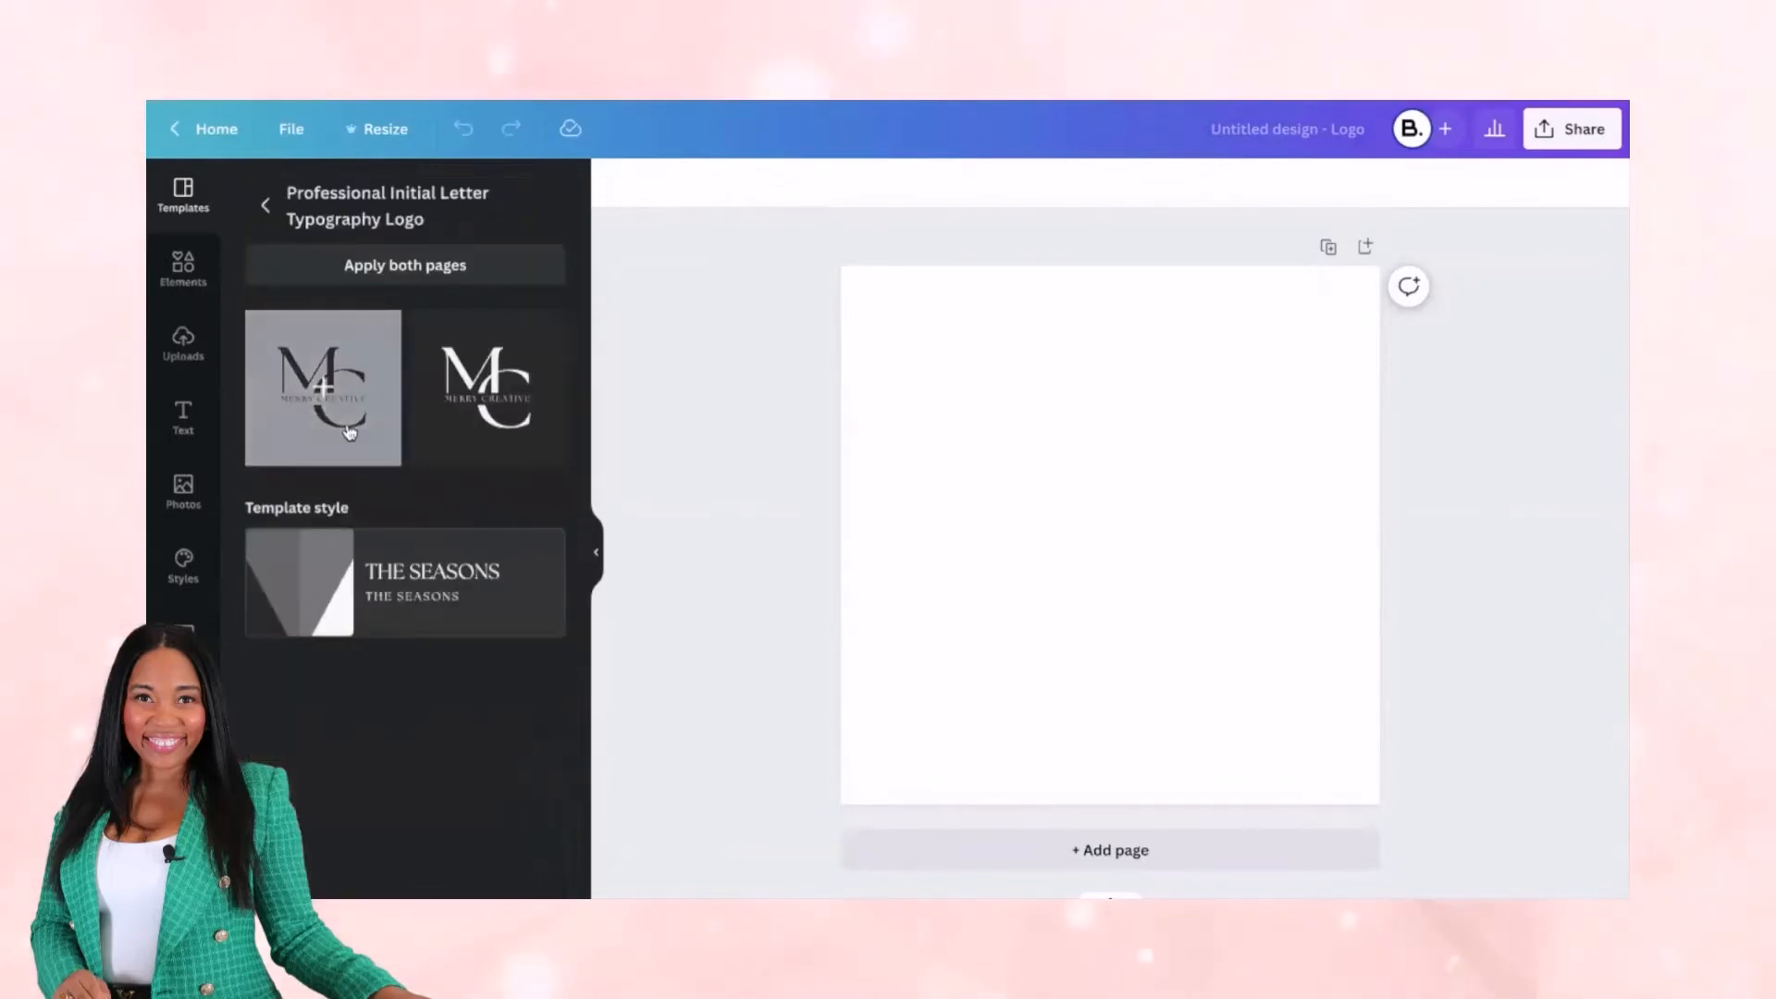
left_click(322, 387)
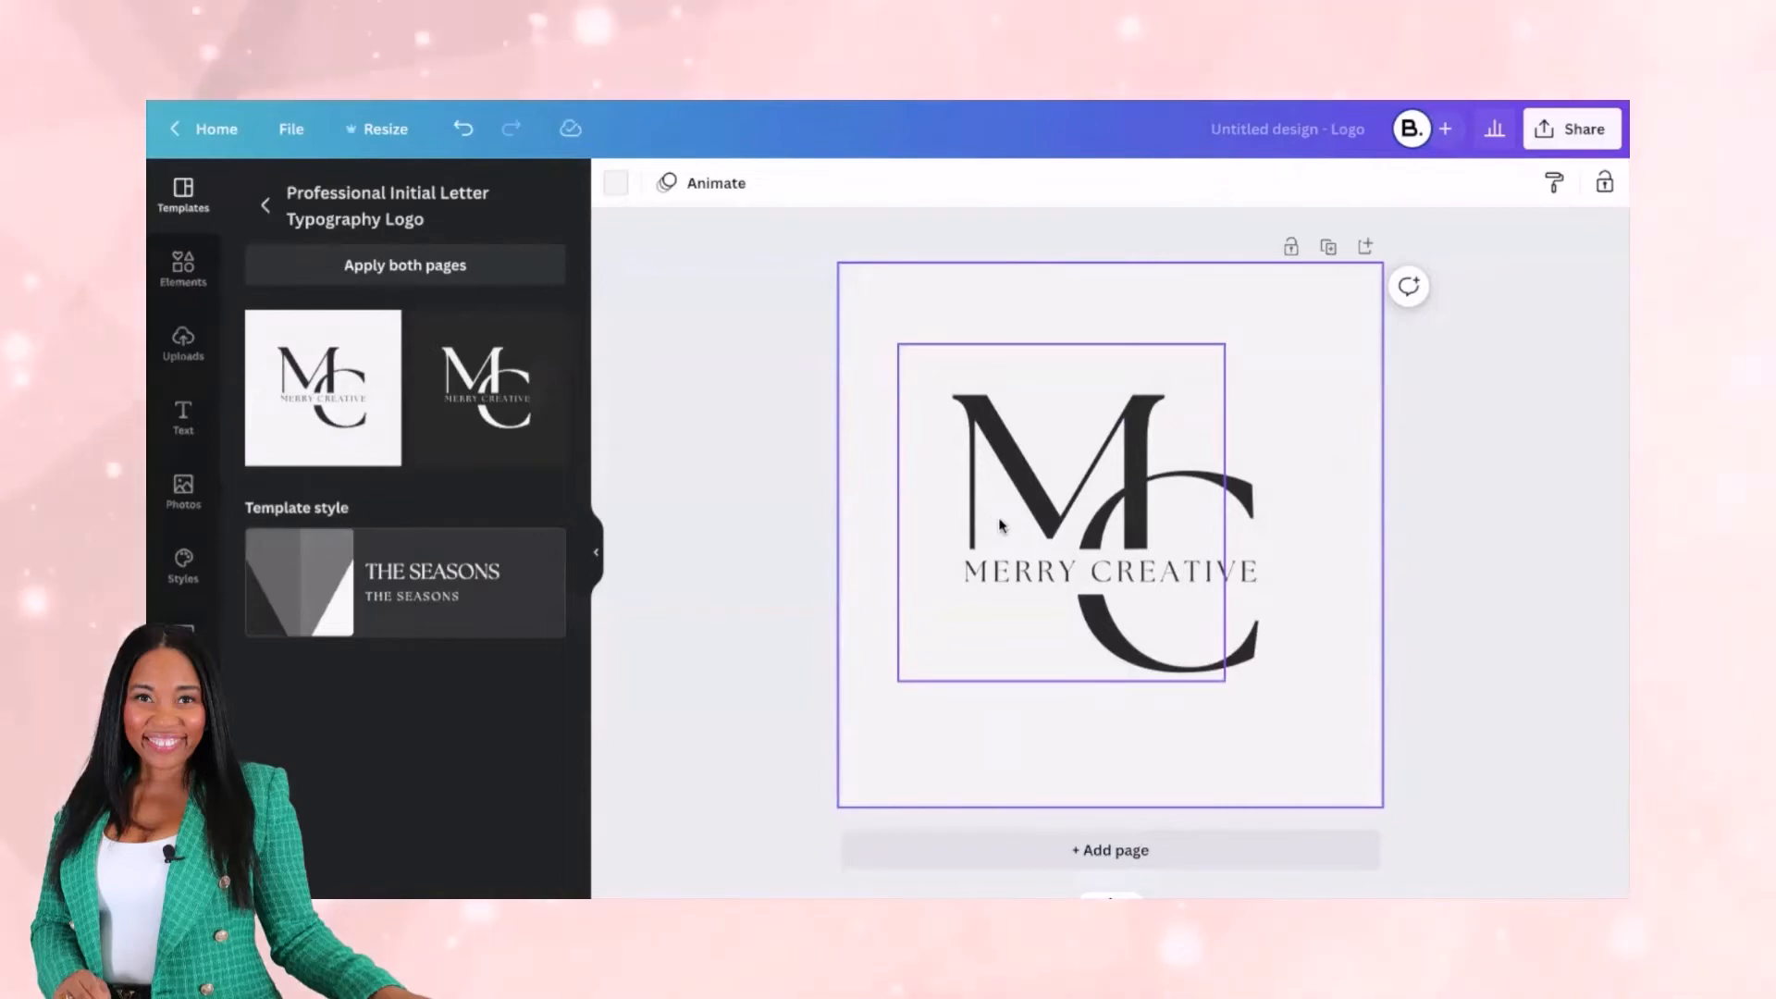
- Open the MERRY CREATIVE text for editing and select the word CREATIVE
left_click(1070, 577)
double_click(1077, 577)
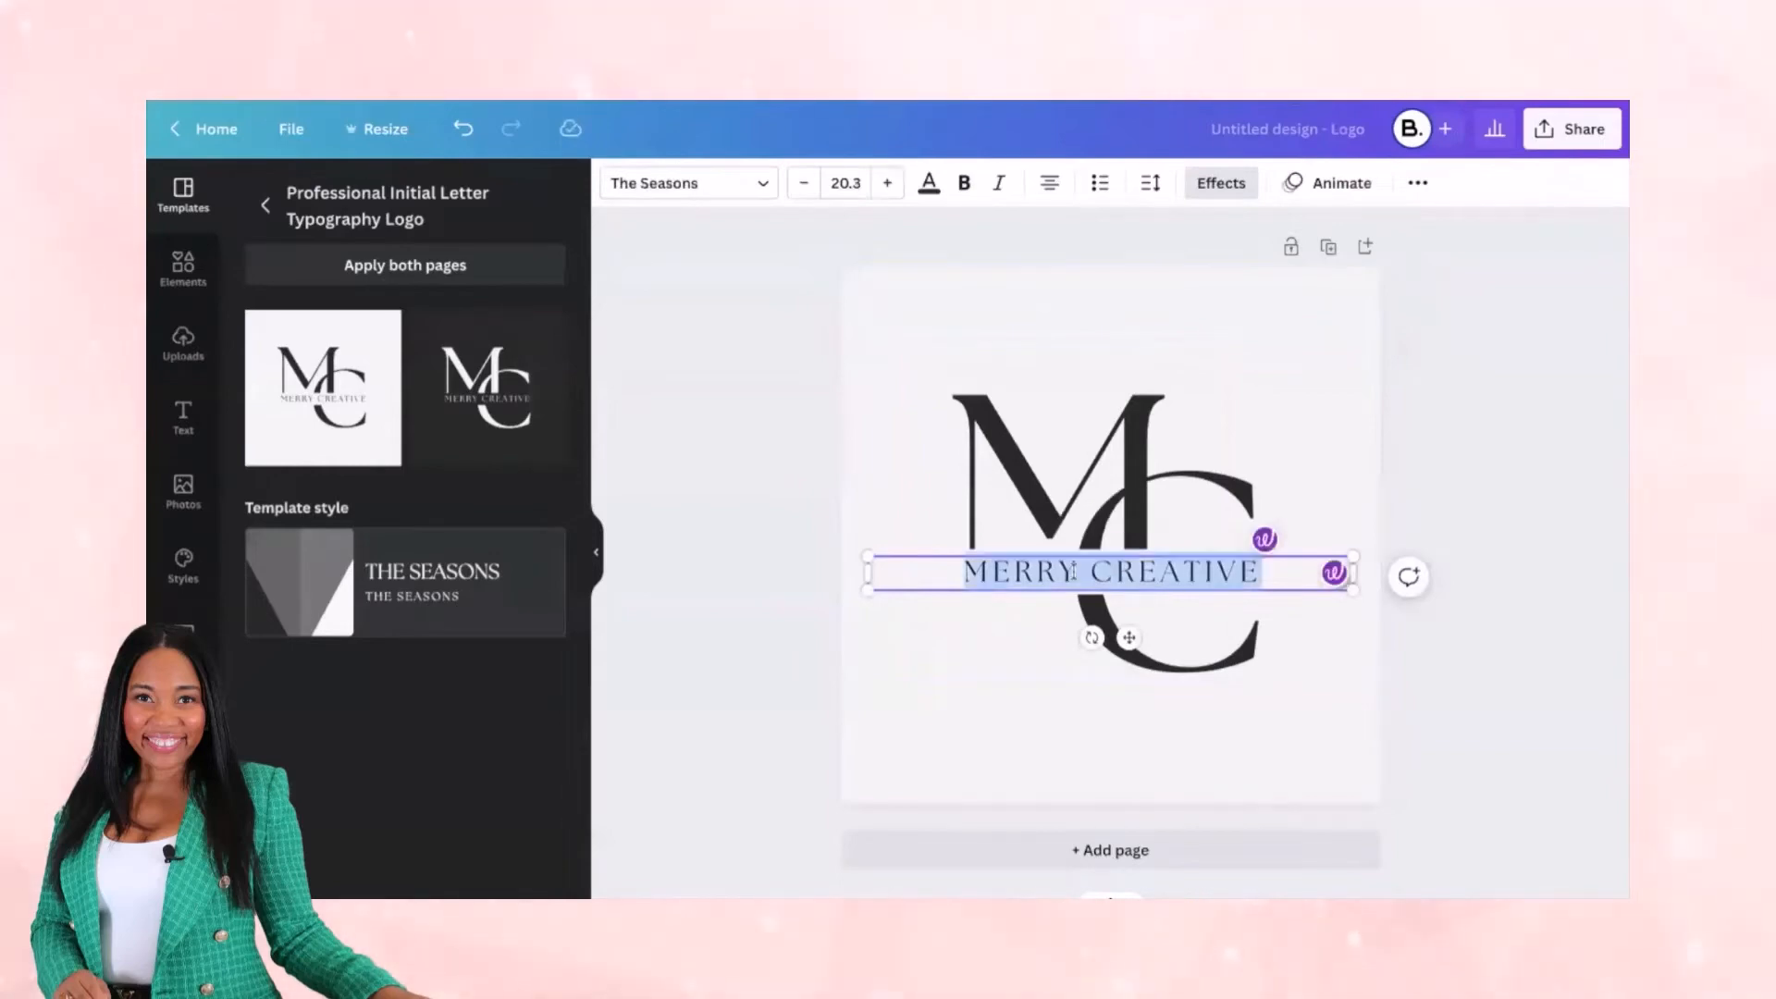
left_click(1078, 574)
left_click_drag(1079, 575, 989, 572)
left_click_drag(1188, 579, 1276, 578)
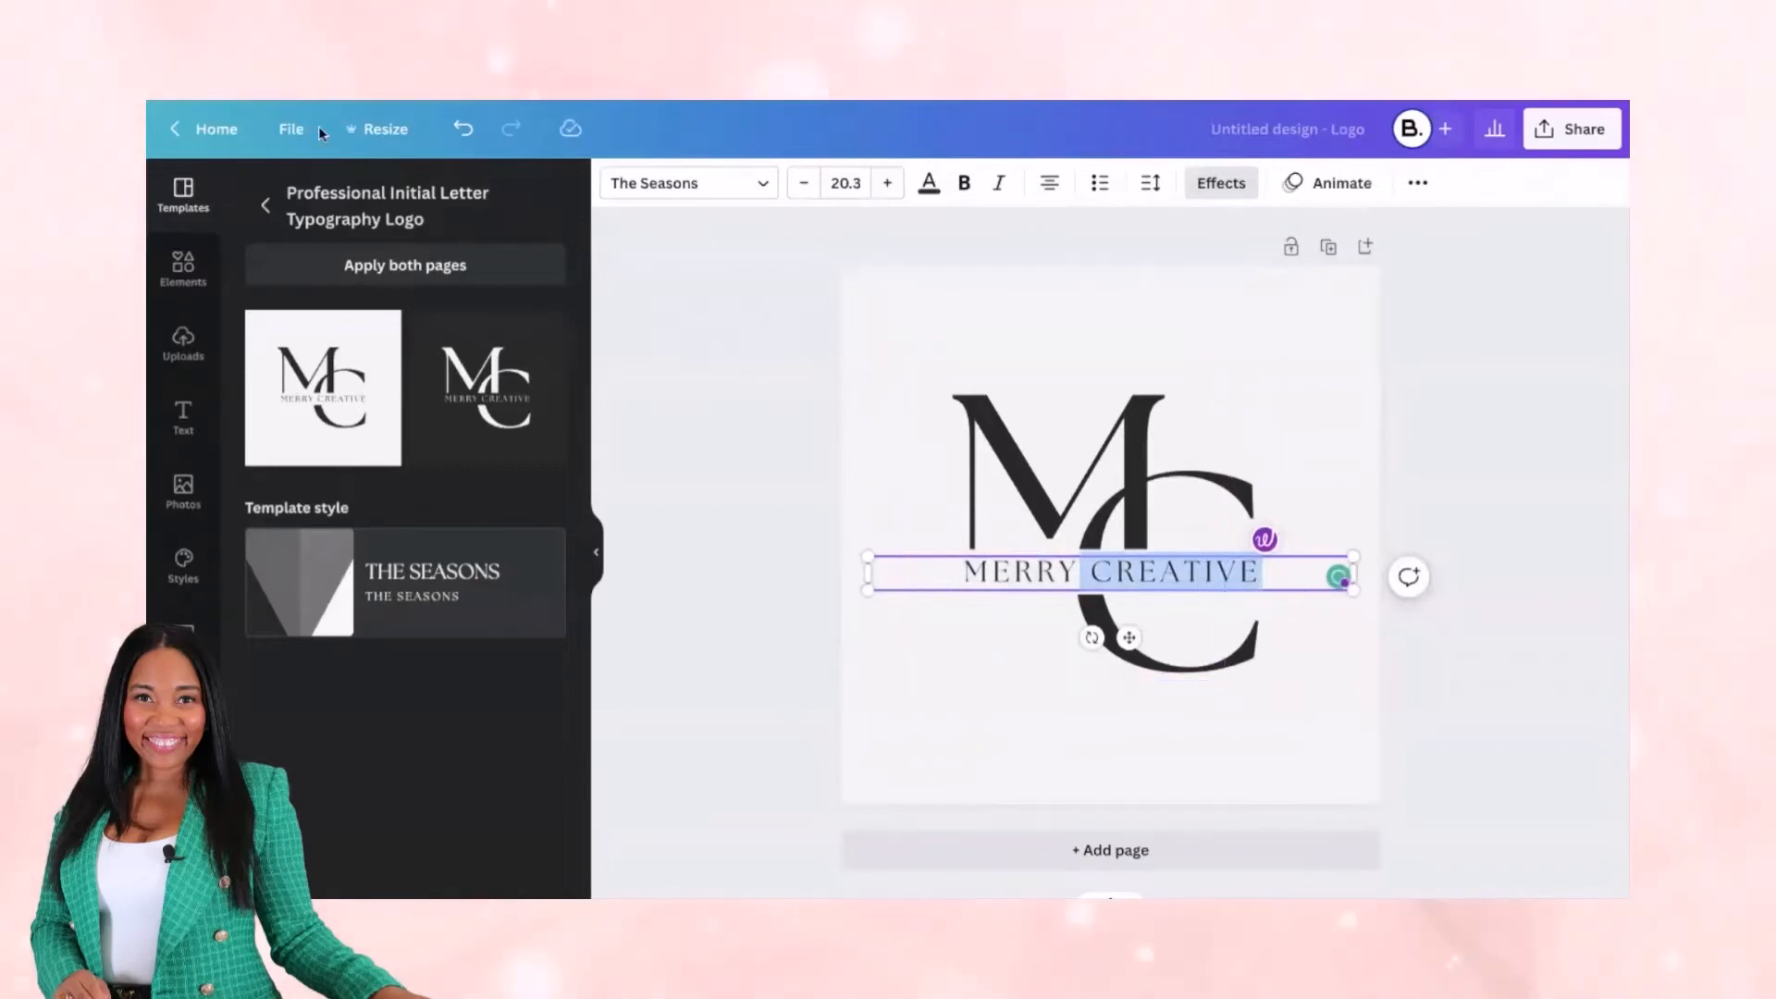
- Return to the logo template list and apply the circular photography logo with the handwritten signature-style name
left_click(269, 203)
scroll(386, 528, "down", 10)
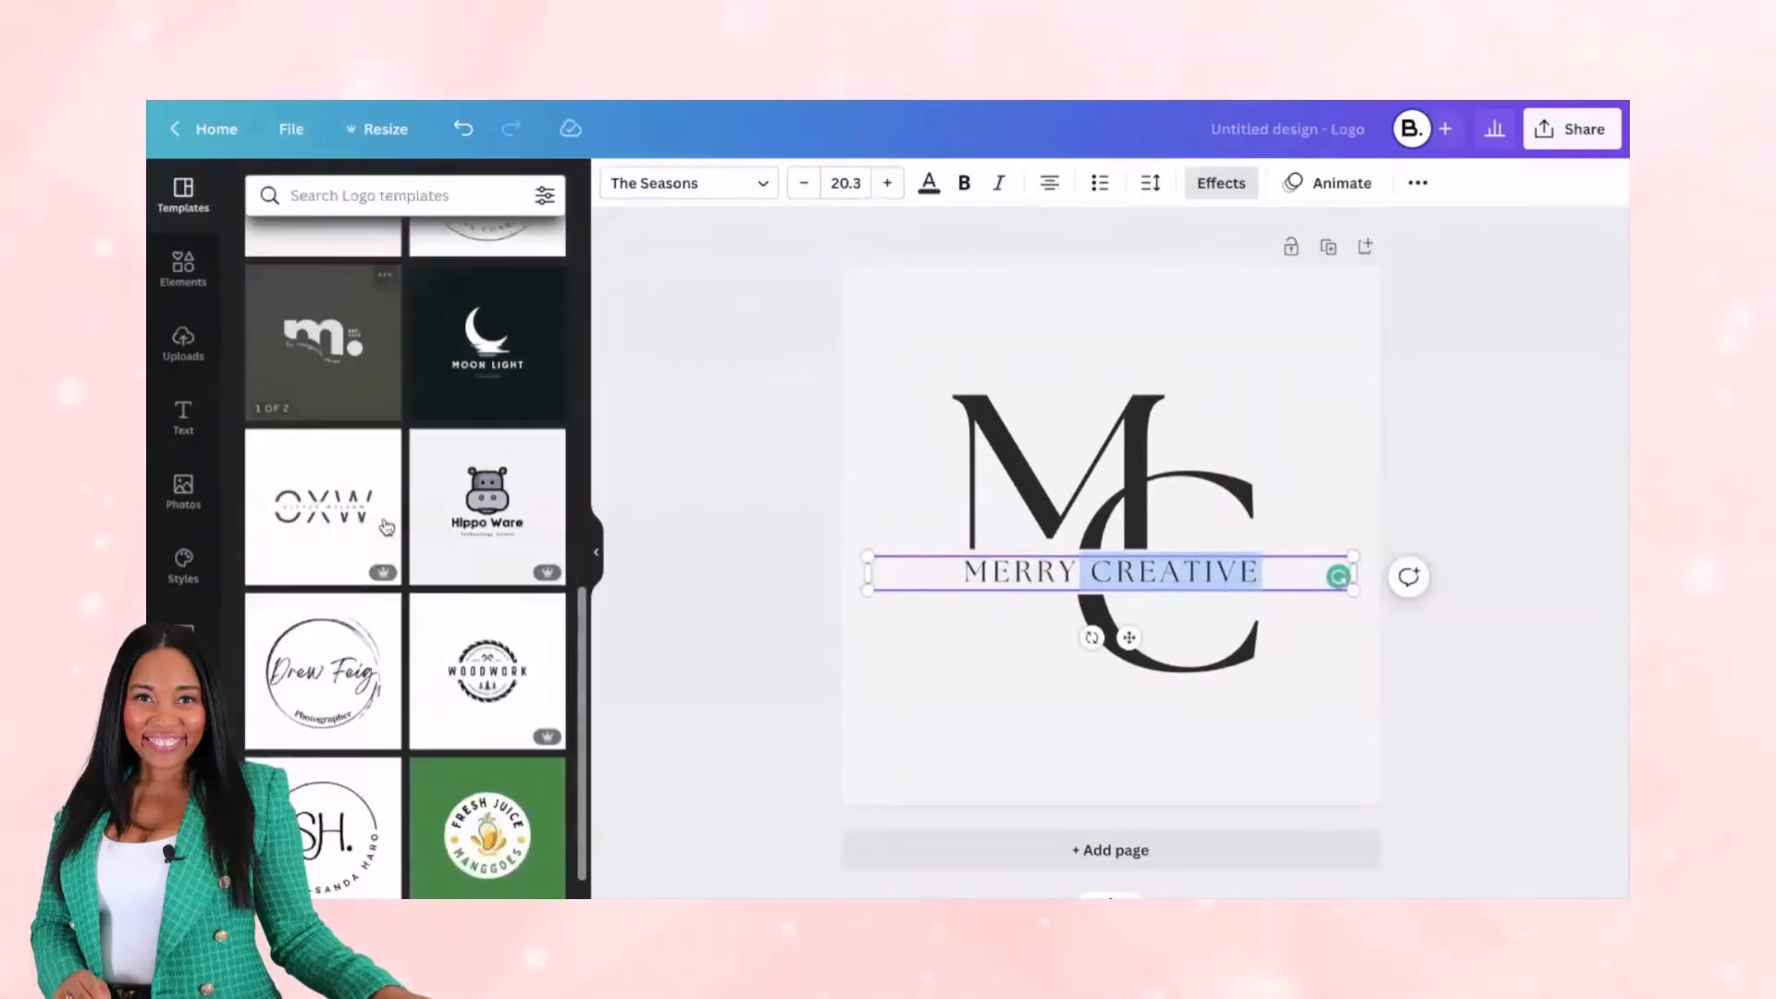
scroll(387, 527, "down", 2)
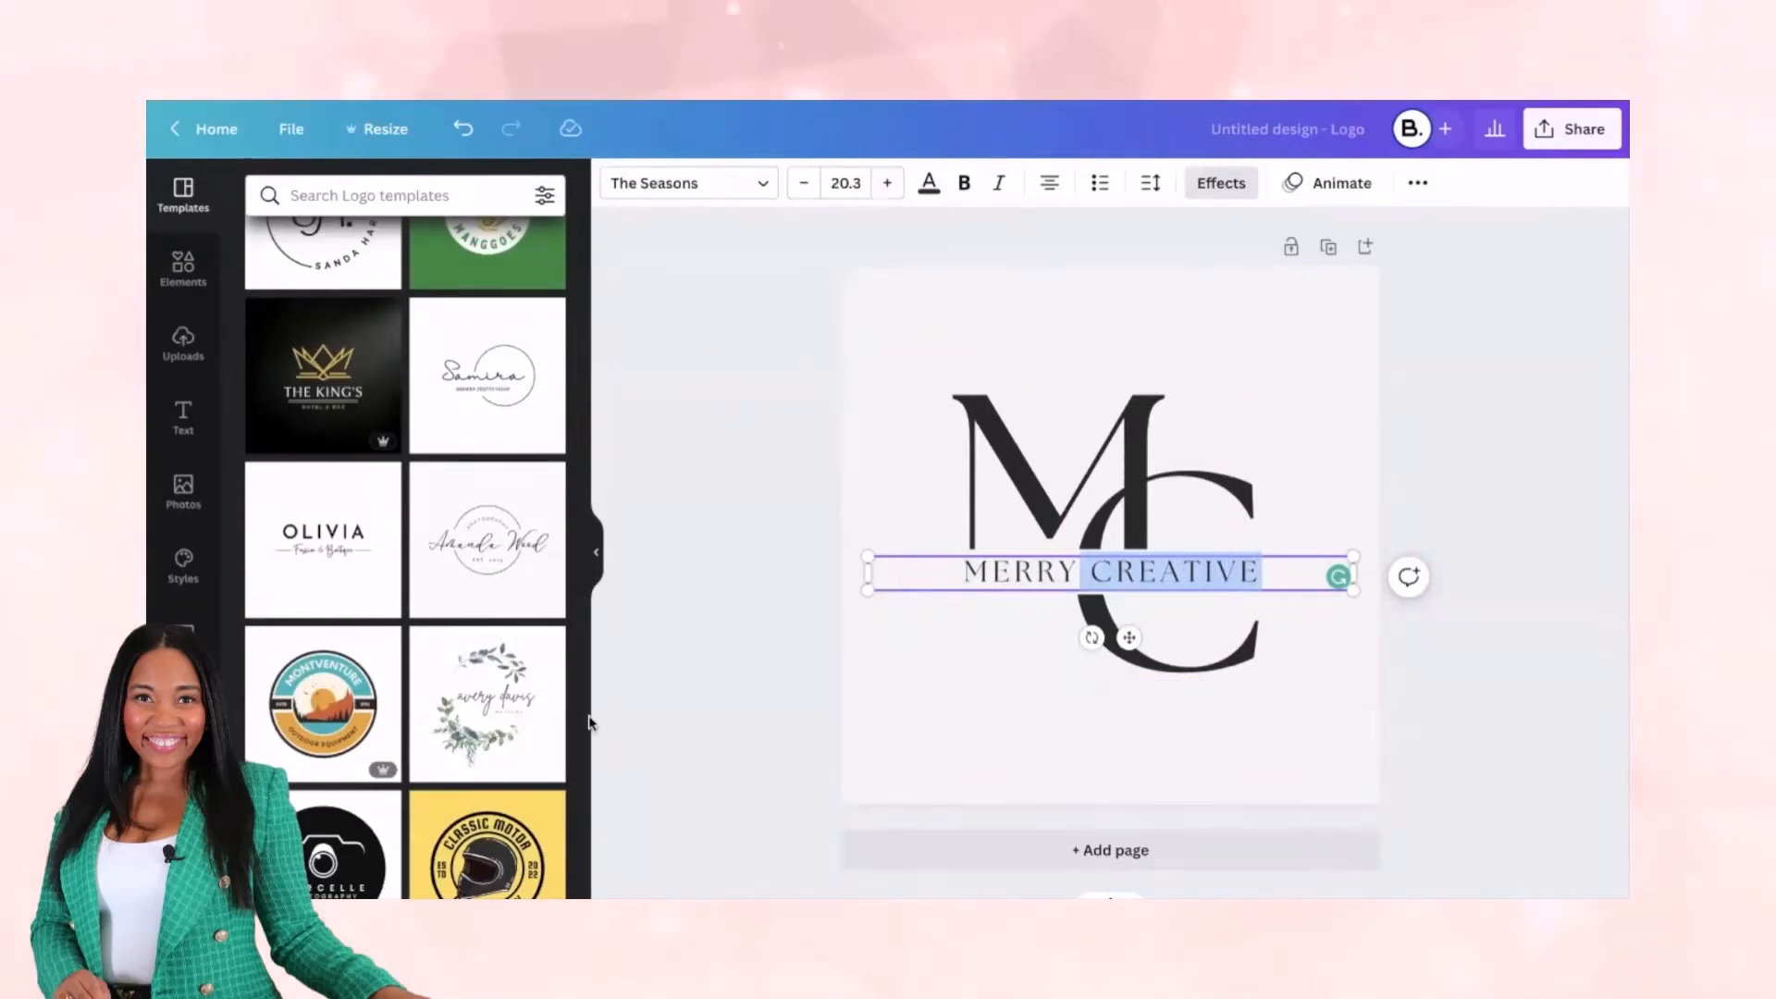
scroll(507, 452, "down", 2)
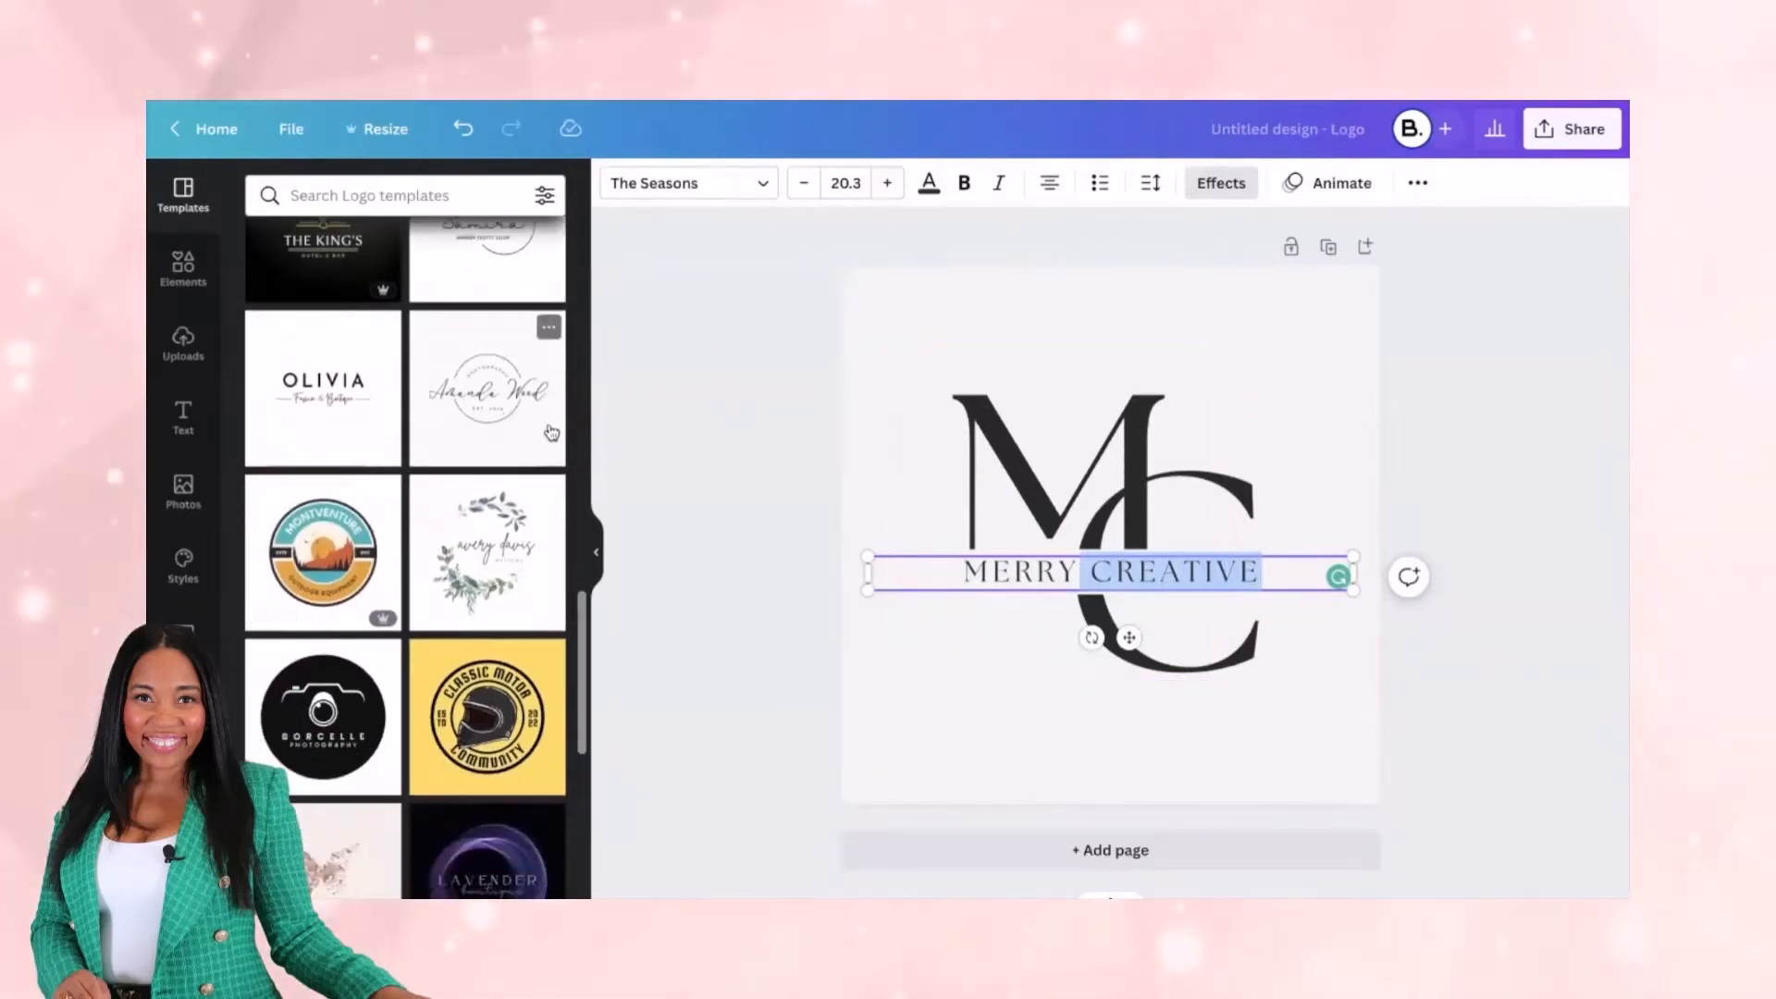
left_click(528, 424)
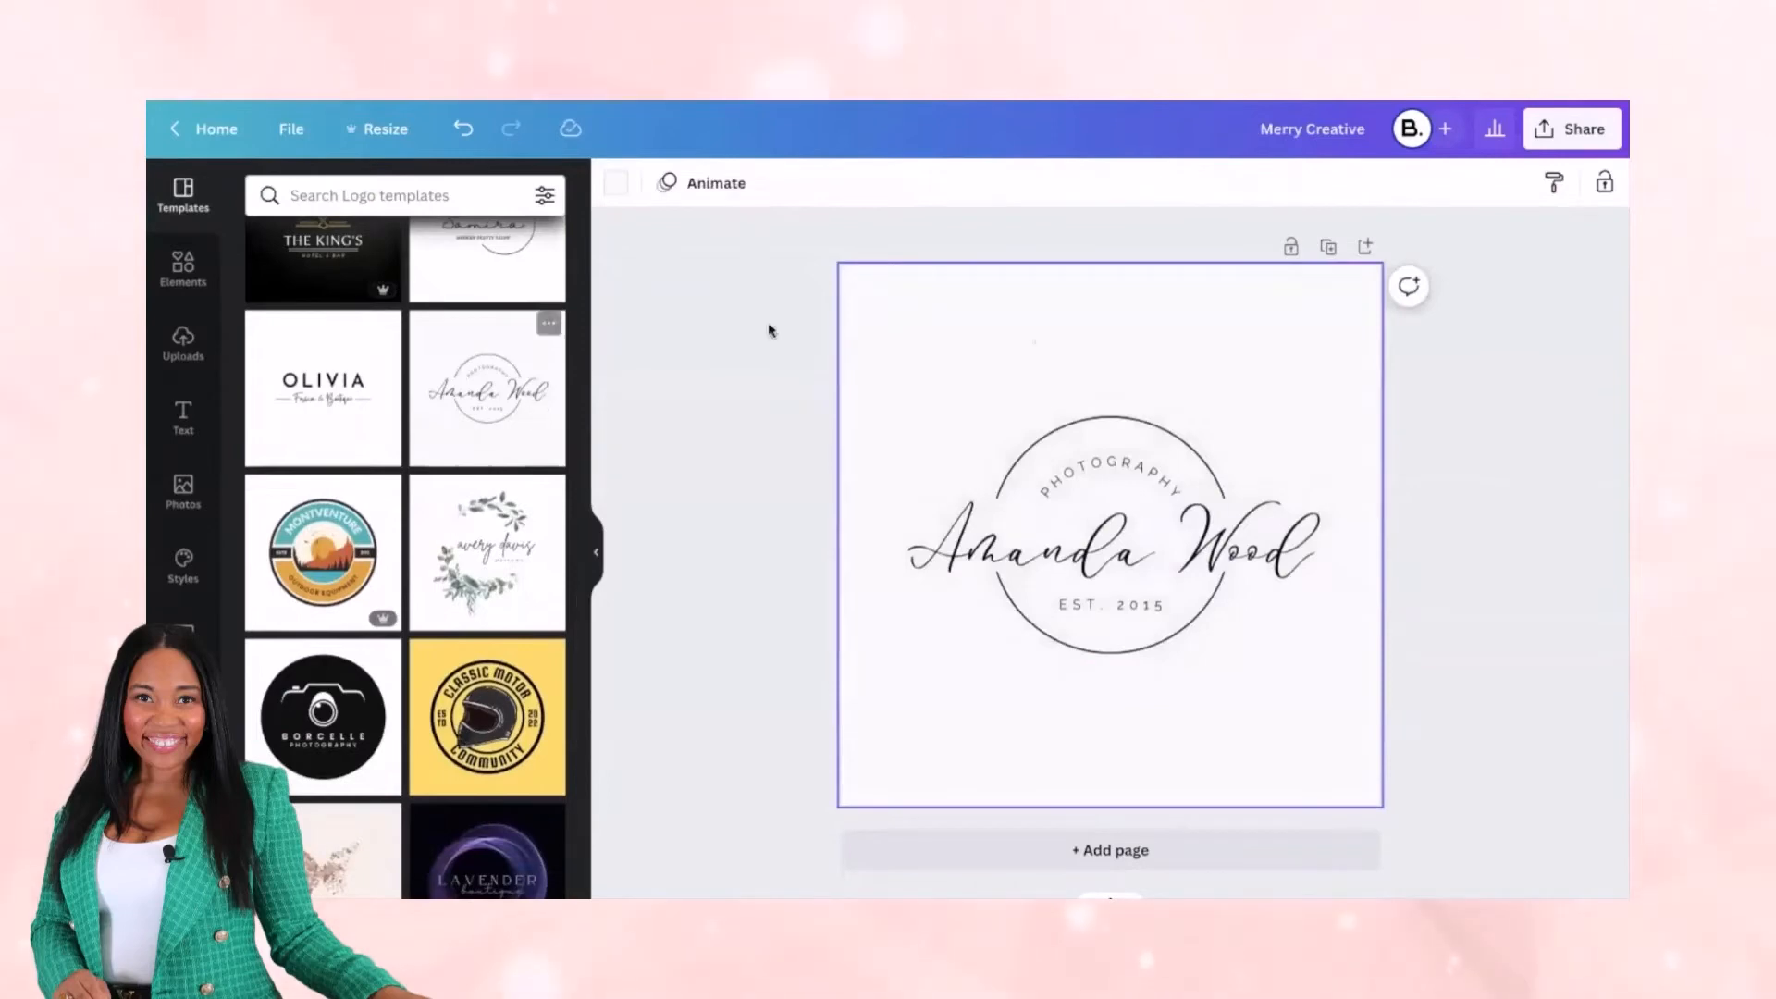
- Replace the curved PHOTOGRAPHY text inside the circle with "CHANGE TEXT"
double_click(1070, 478)
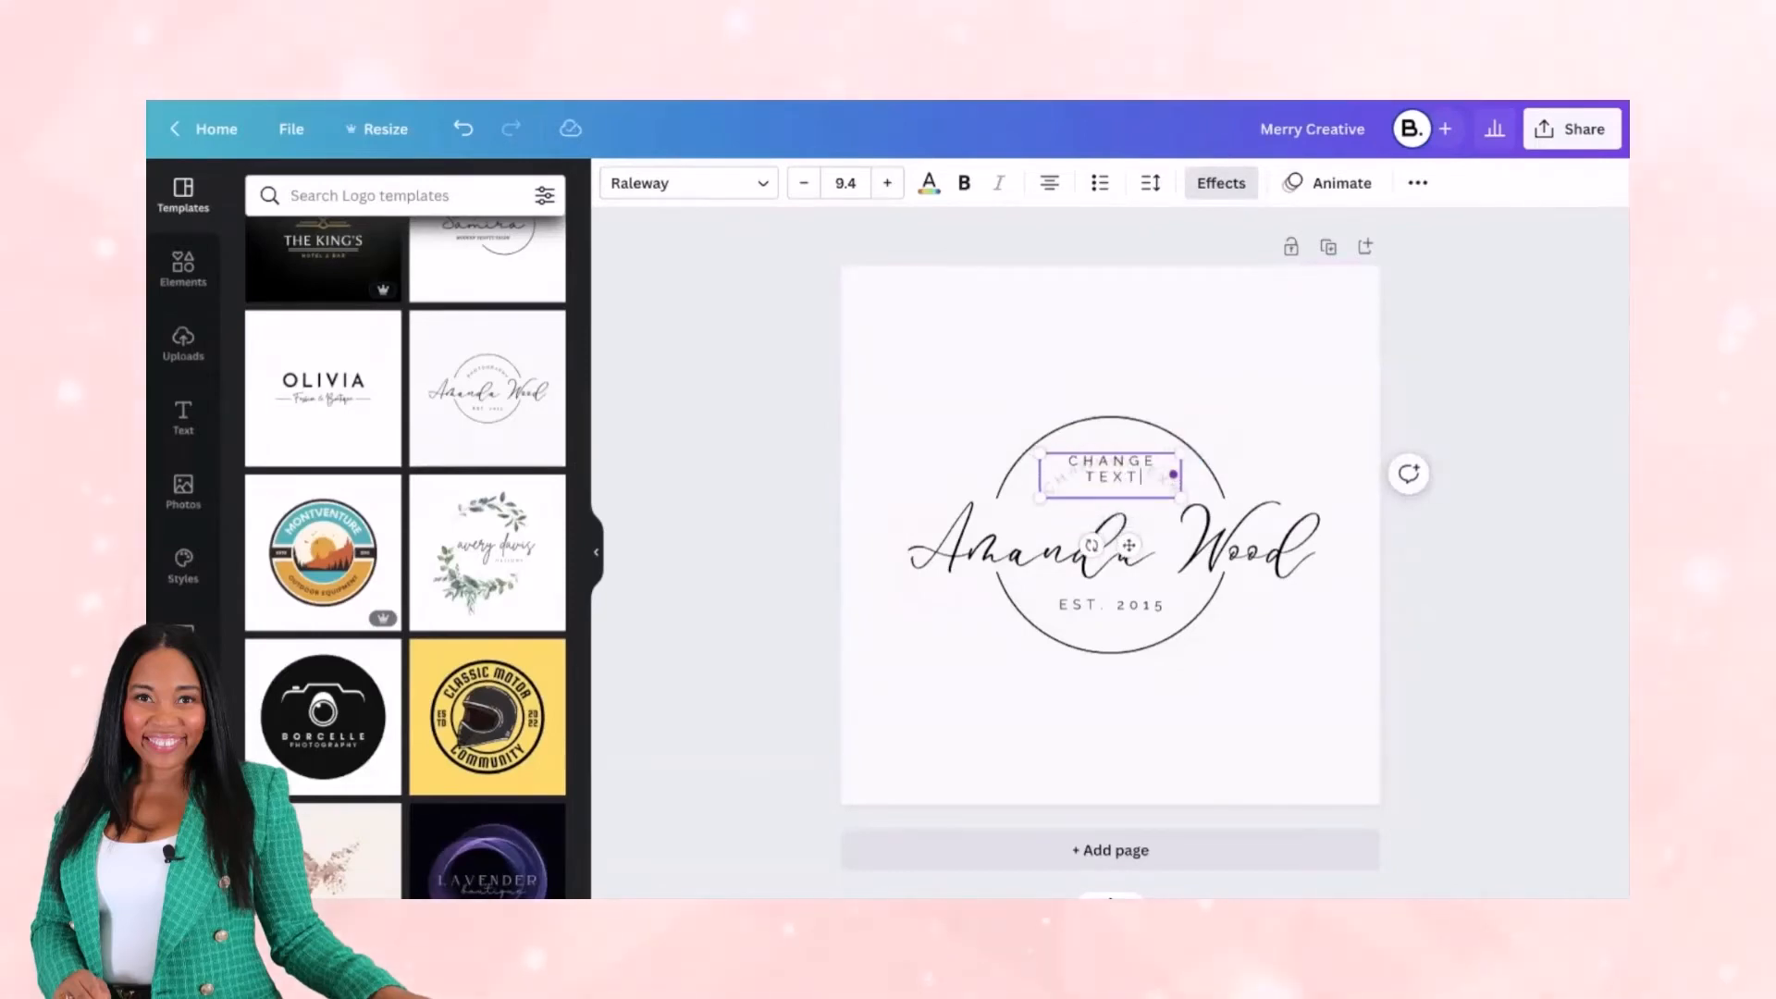
left_click(1360, 384)
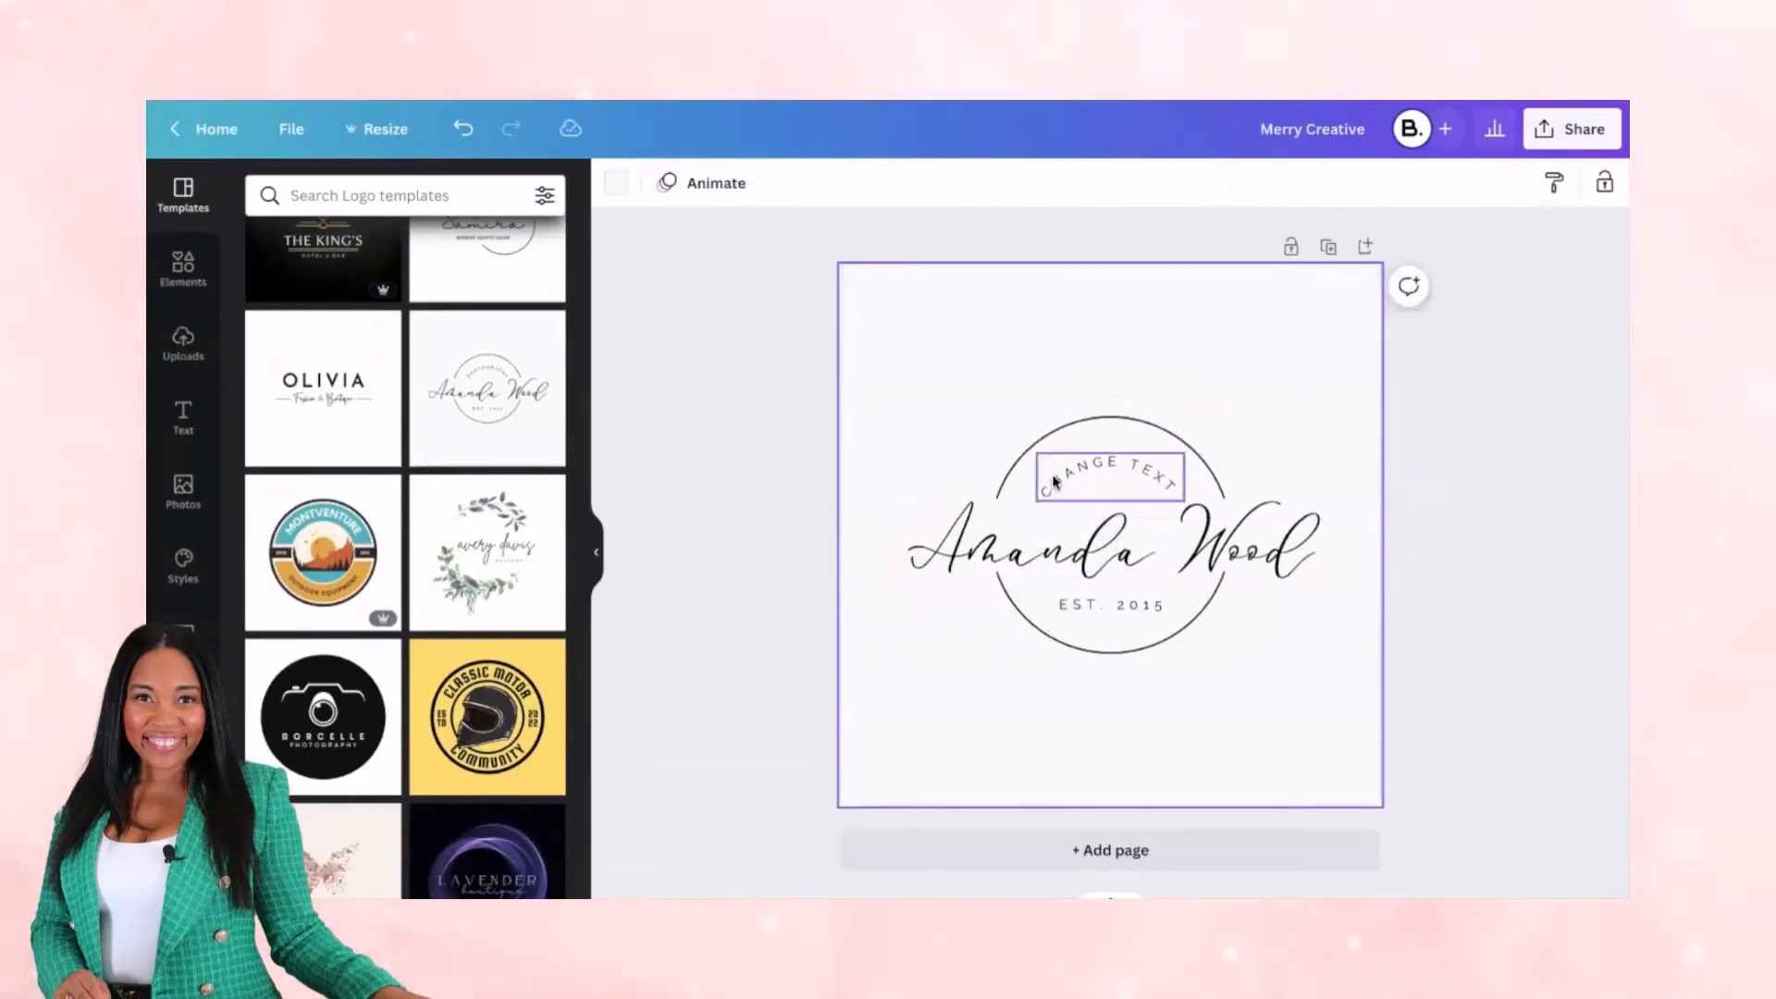
- Check the Curve shape setting in the text effects of the curved CHANGE TEXT line
double_click(1056, 481)
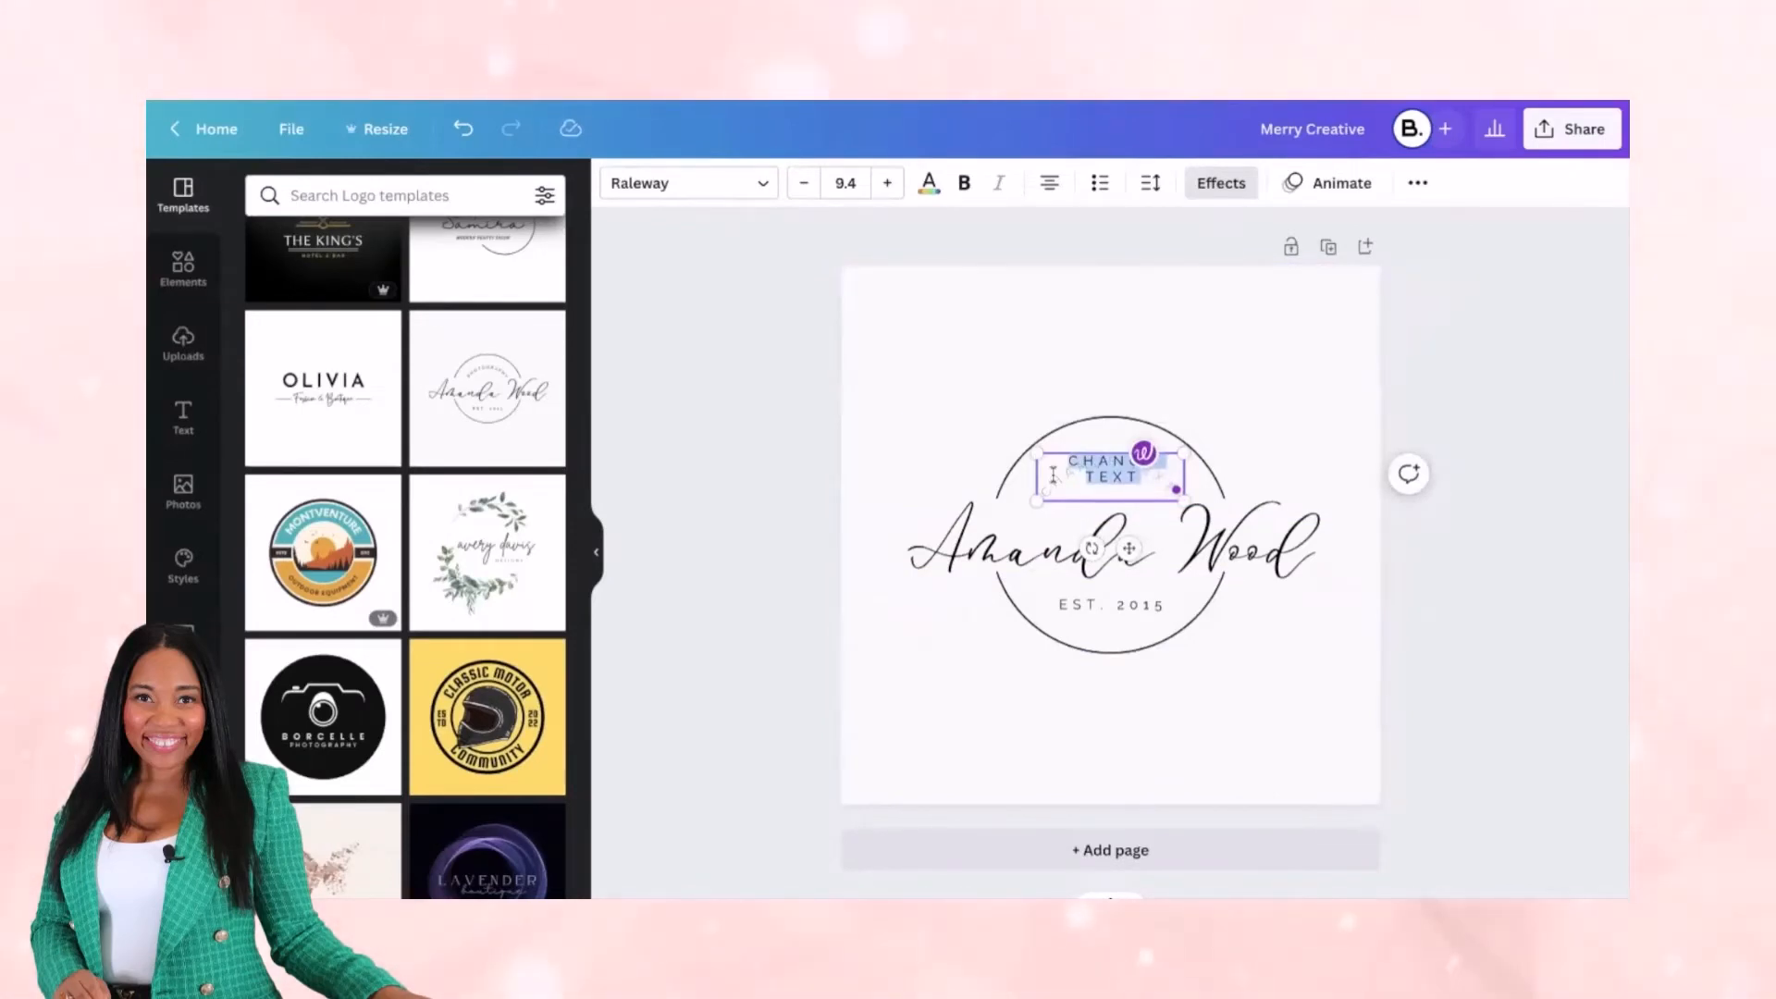
left_click(1219, 192)
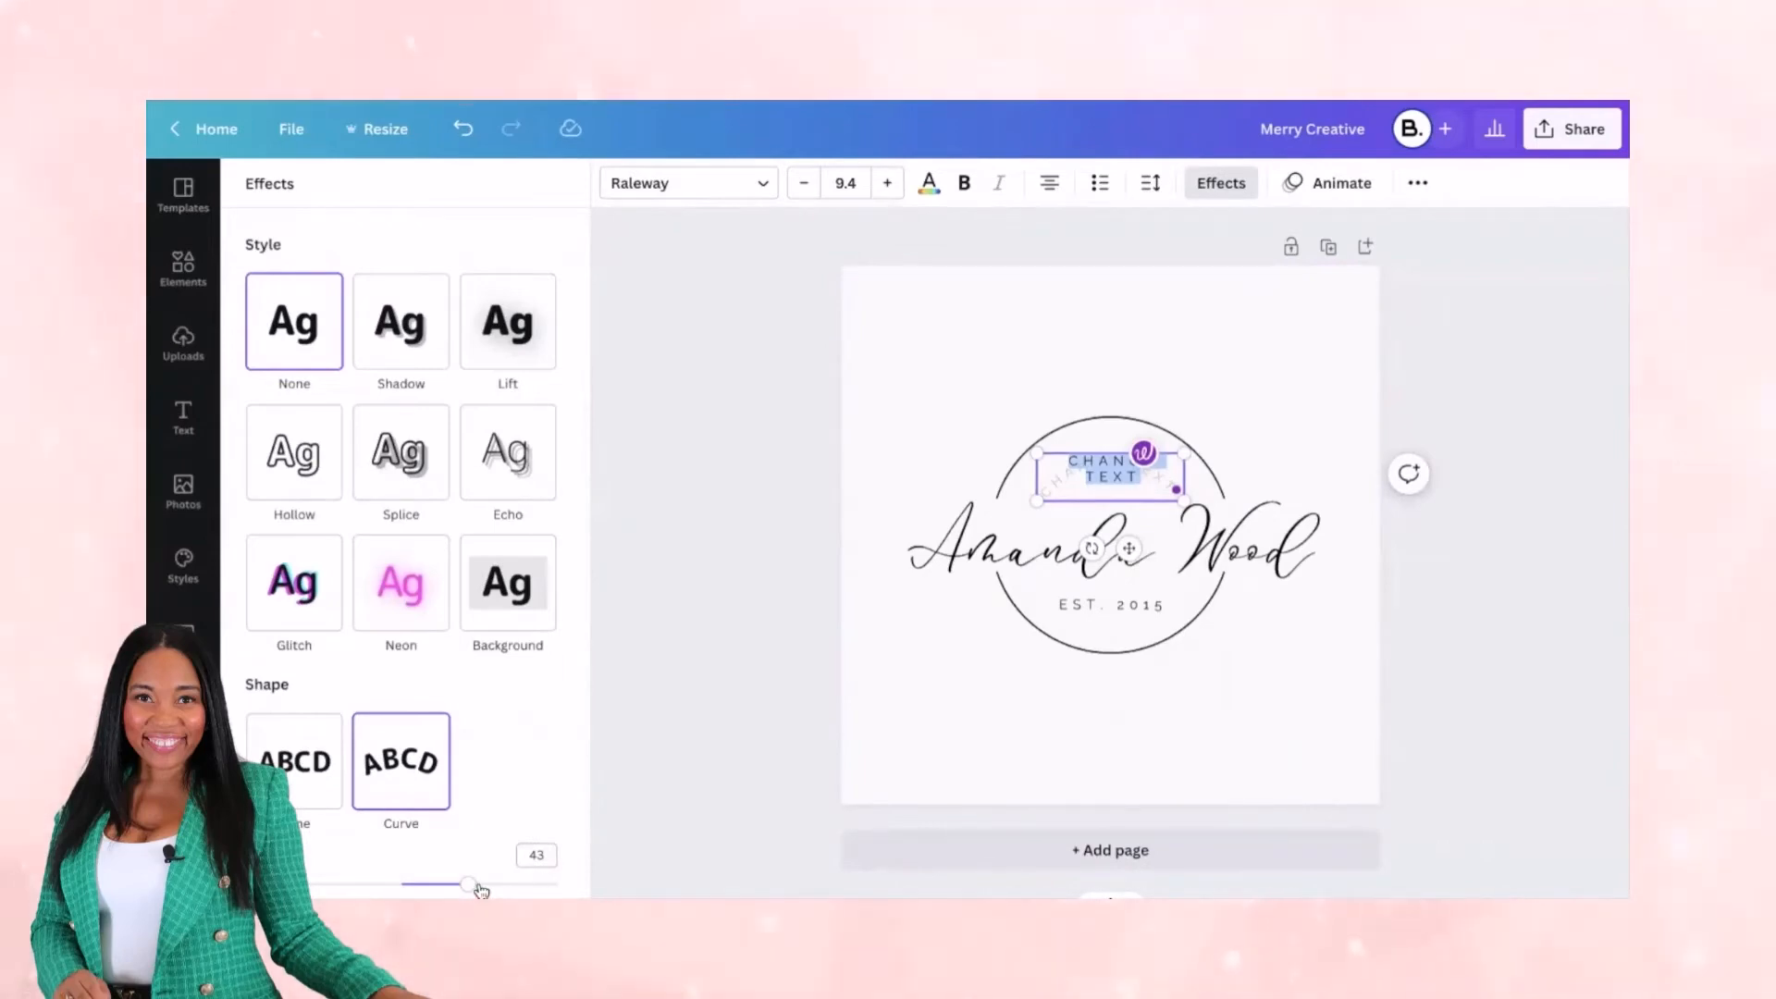
left_click(877, 396)
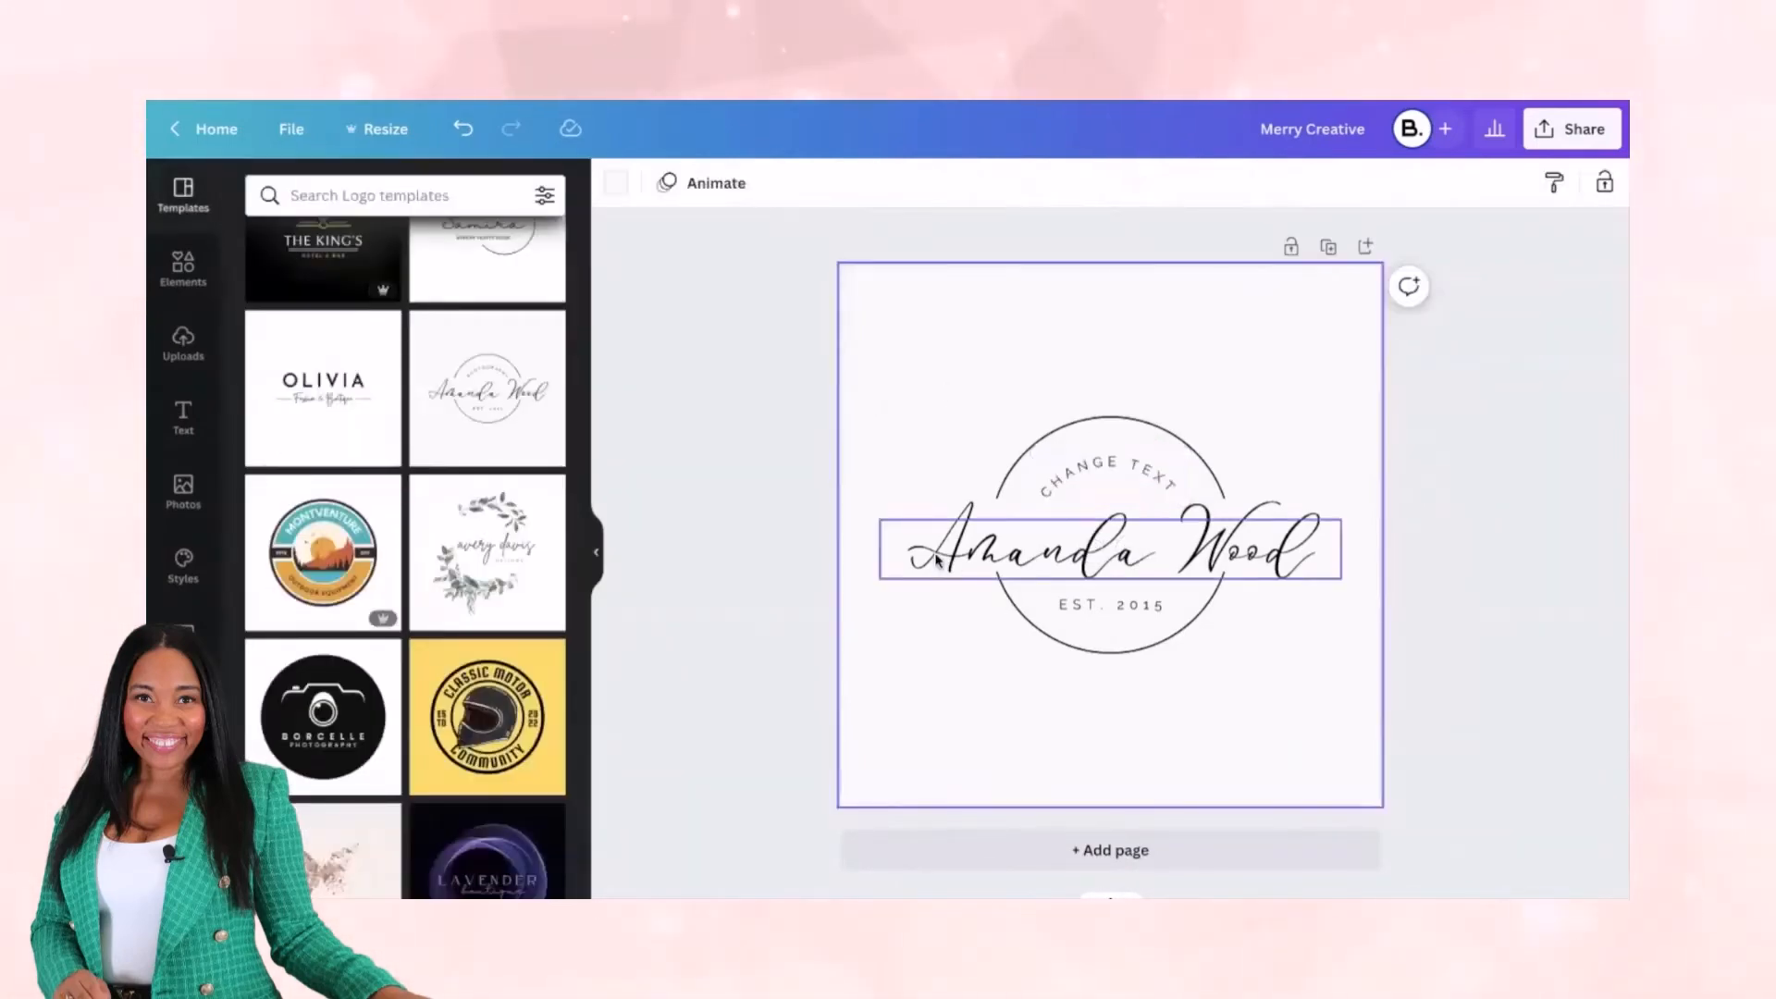
- Recolor the upper arc and the curved CHANGE TEXT peach, and the script name coral from the brand kit palette
left_click(1069, 432)
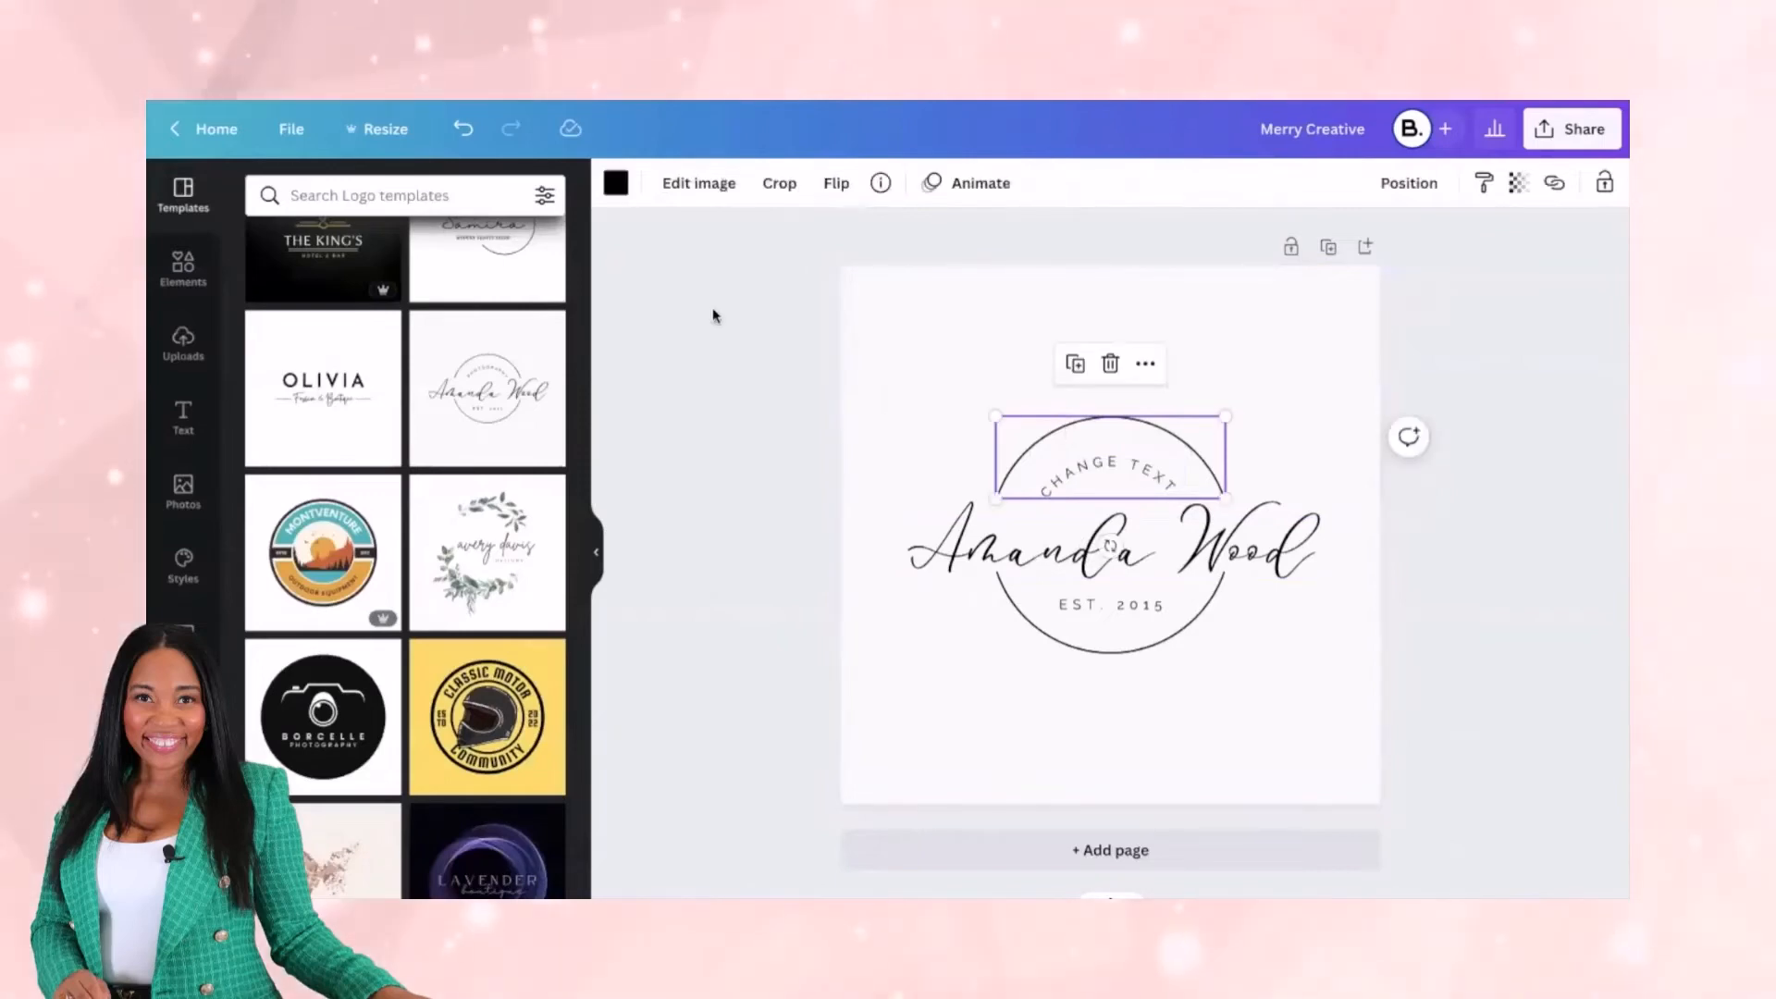
left_click(616, 184)
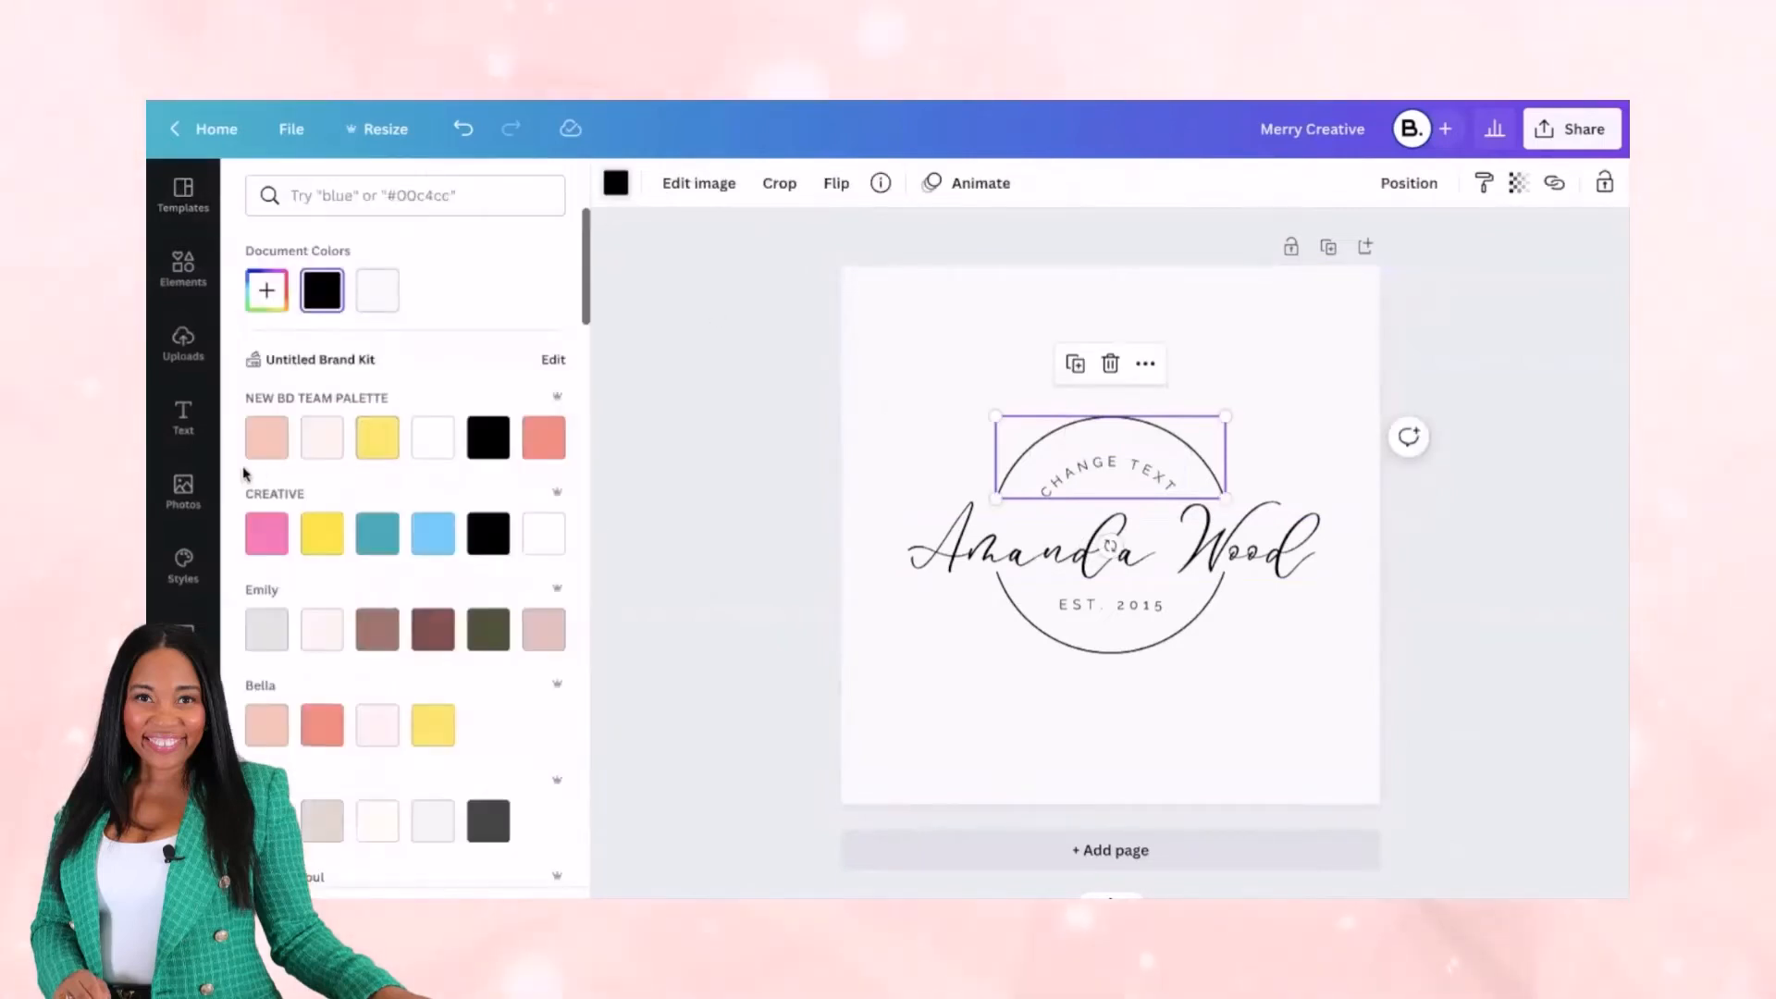
left_click(1103, 462)
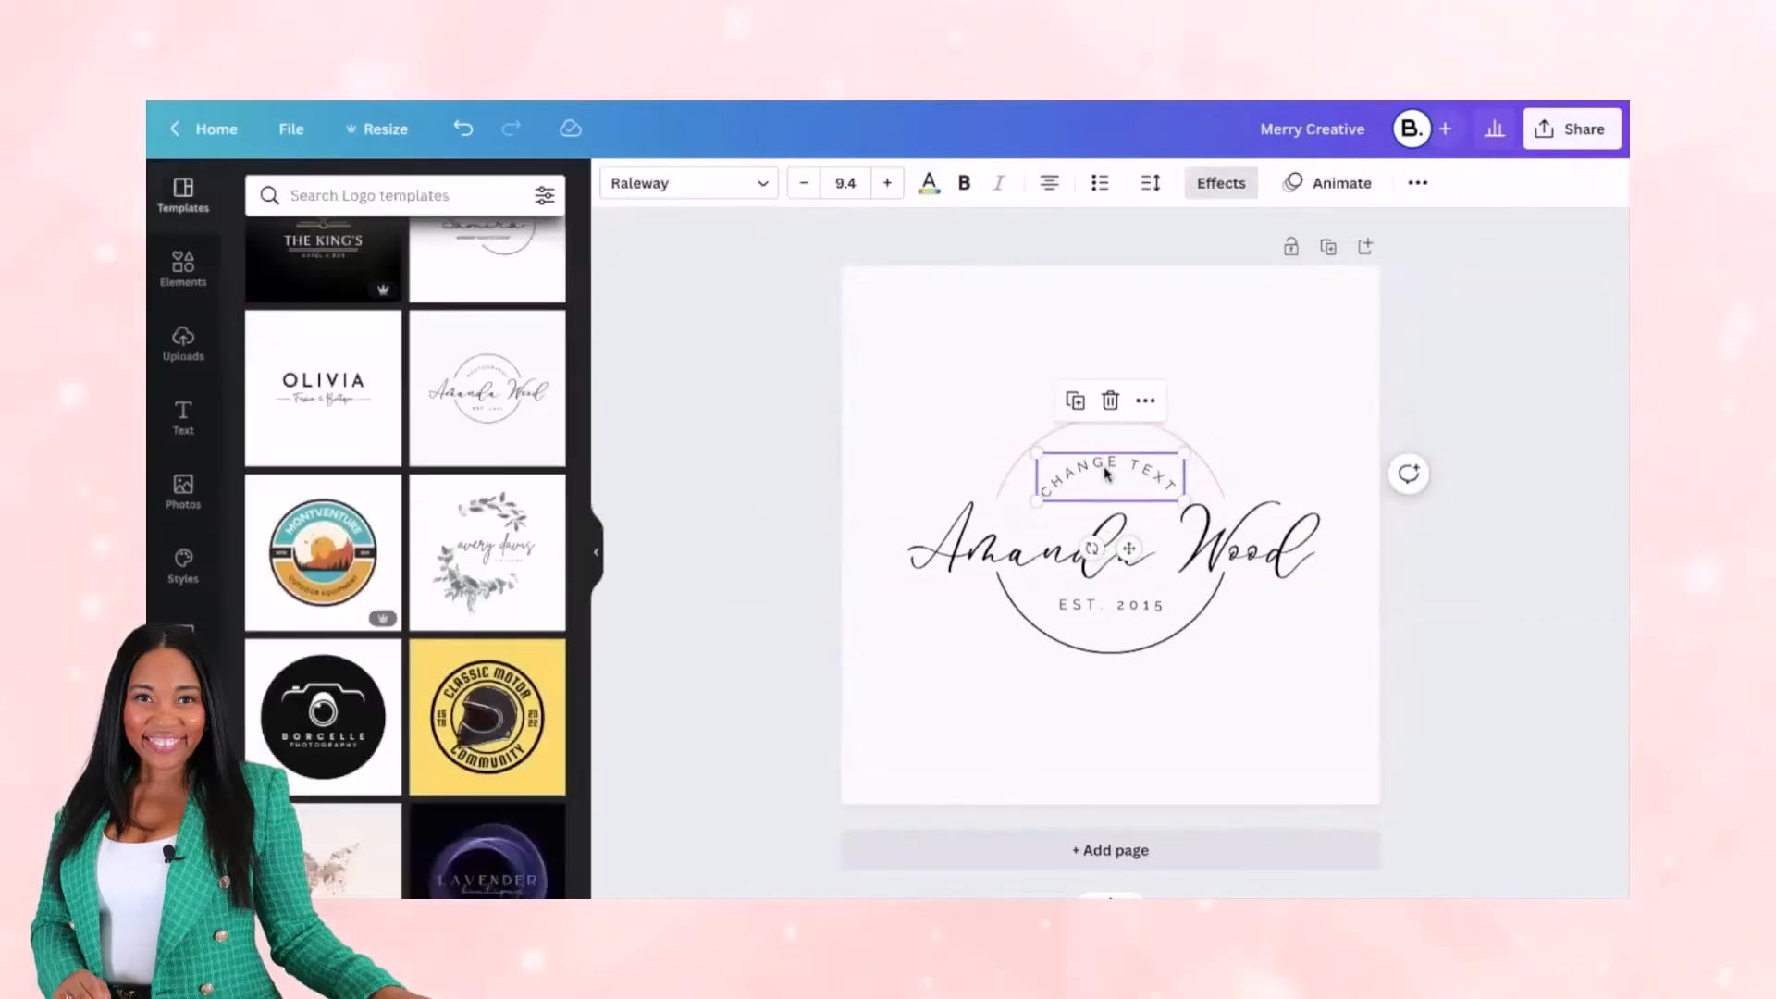
left_click(929, 184)
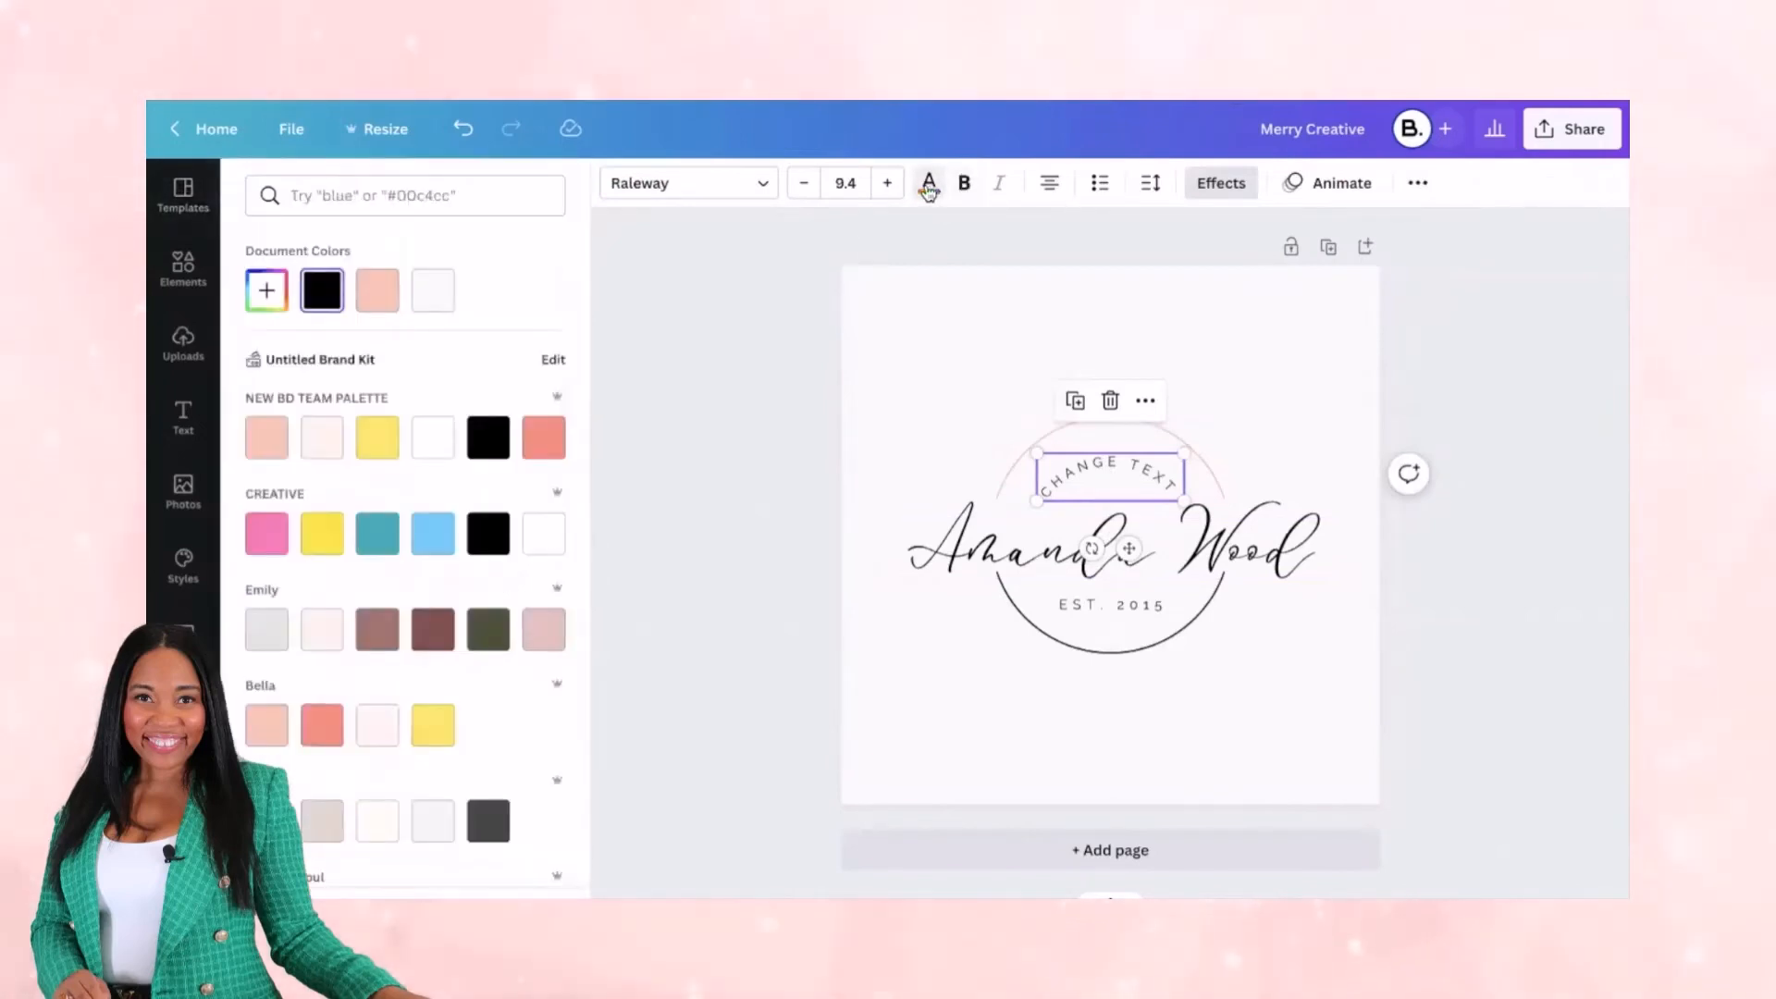
left_click(546, 455)
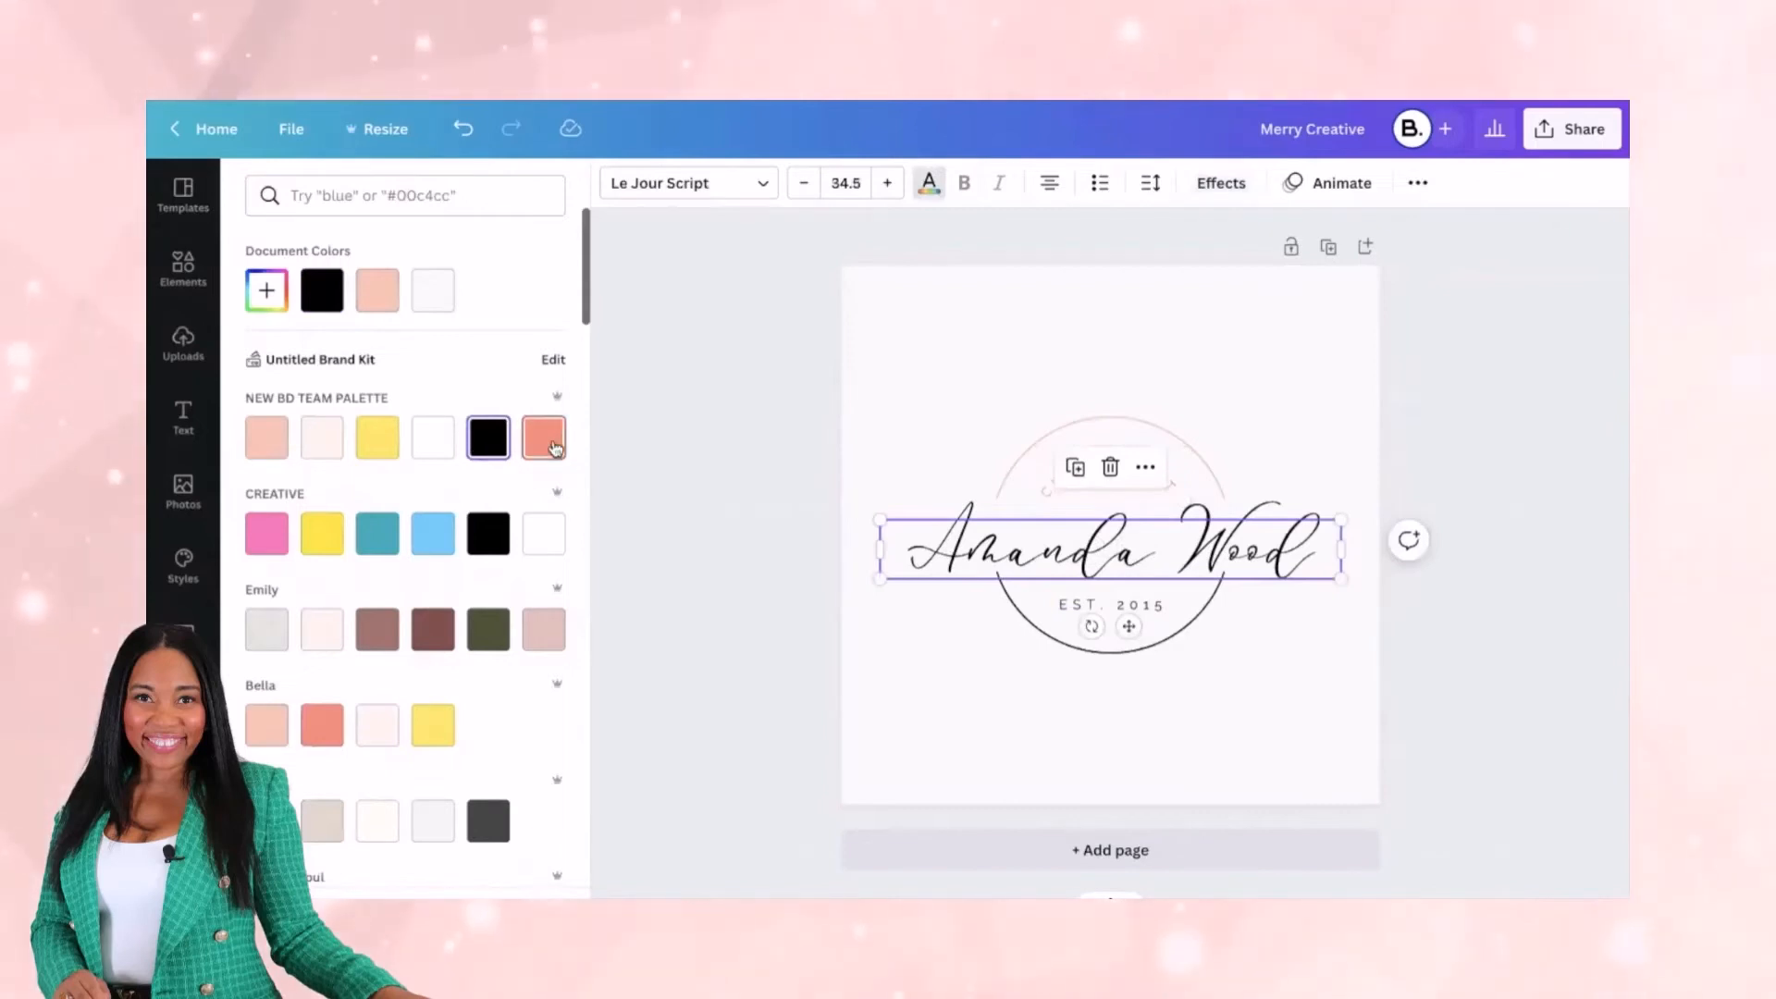
left_click(551, 444)
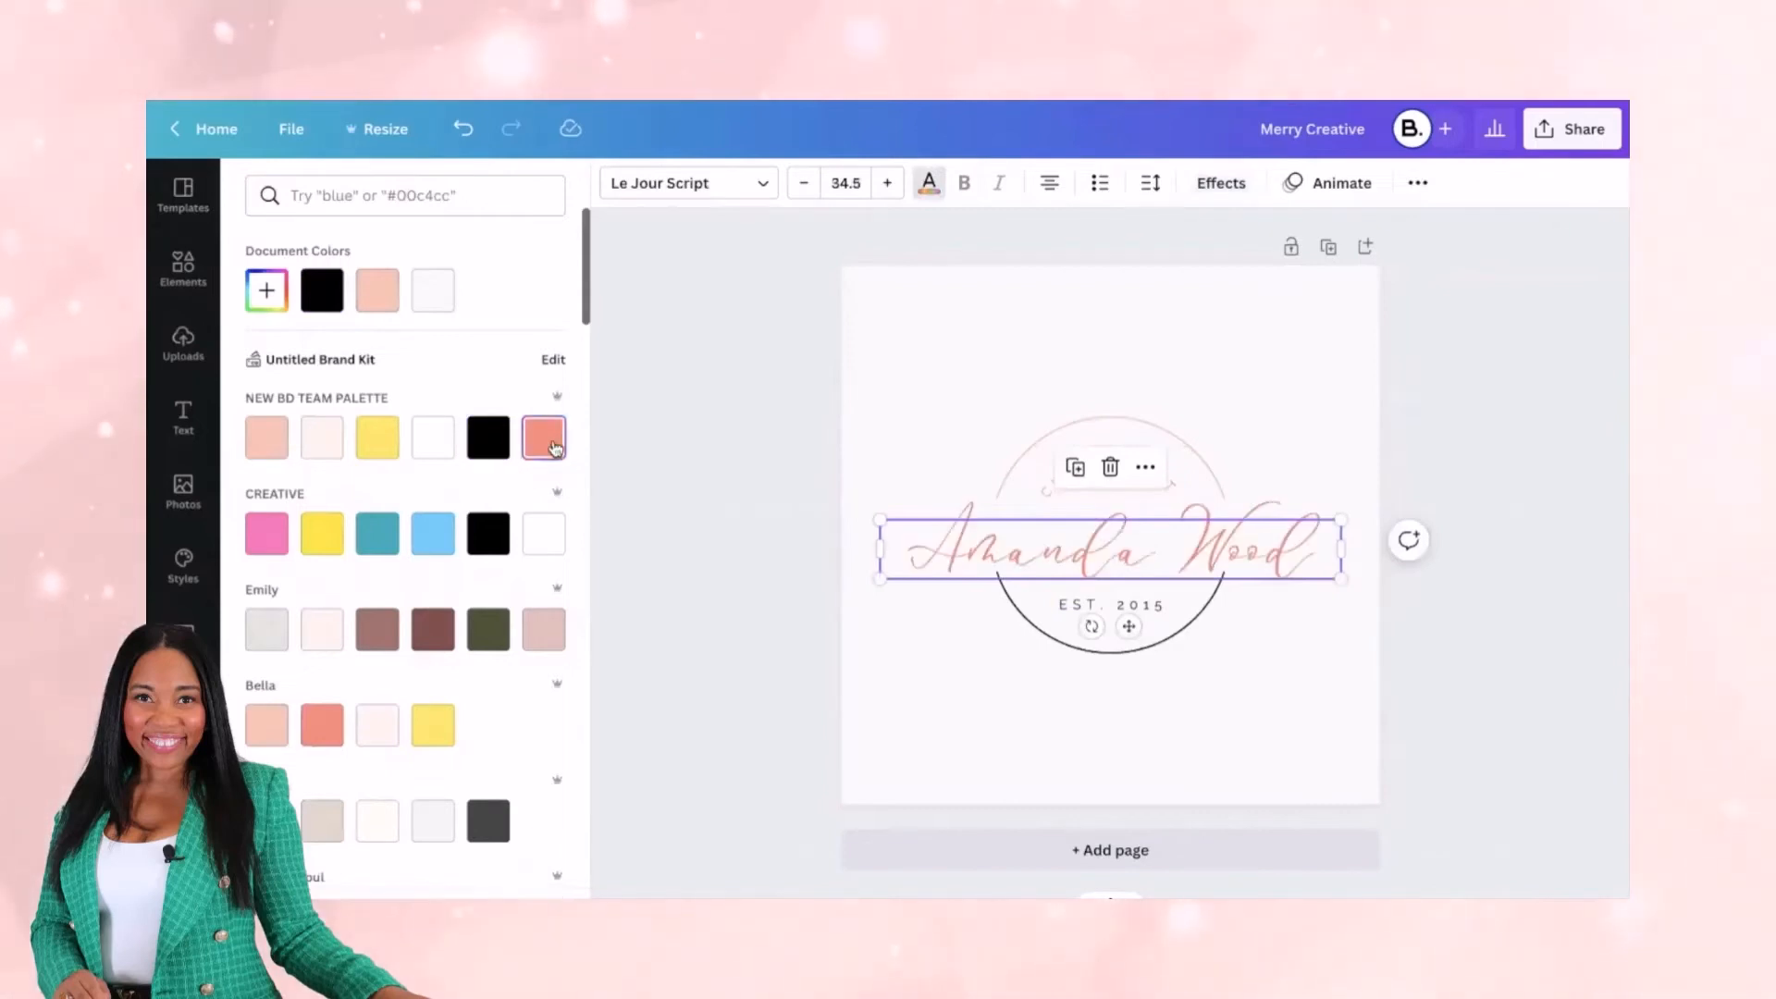
- Replace the script name with "Course Creator Pro" and reduce its font size to 32.5
double_click(1054, 559)
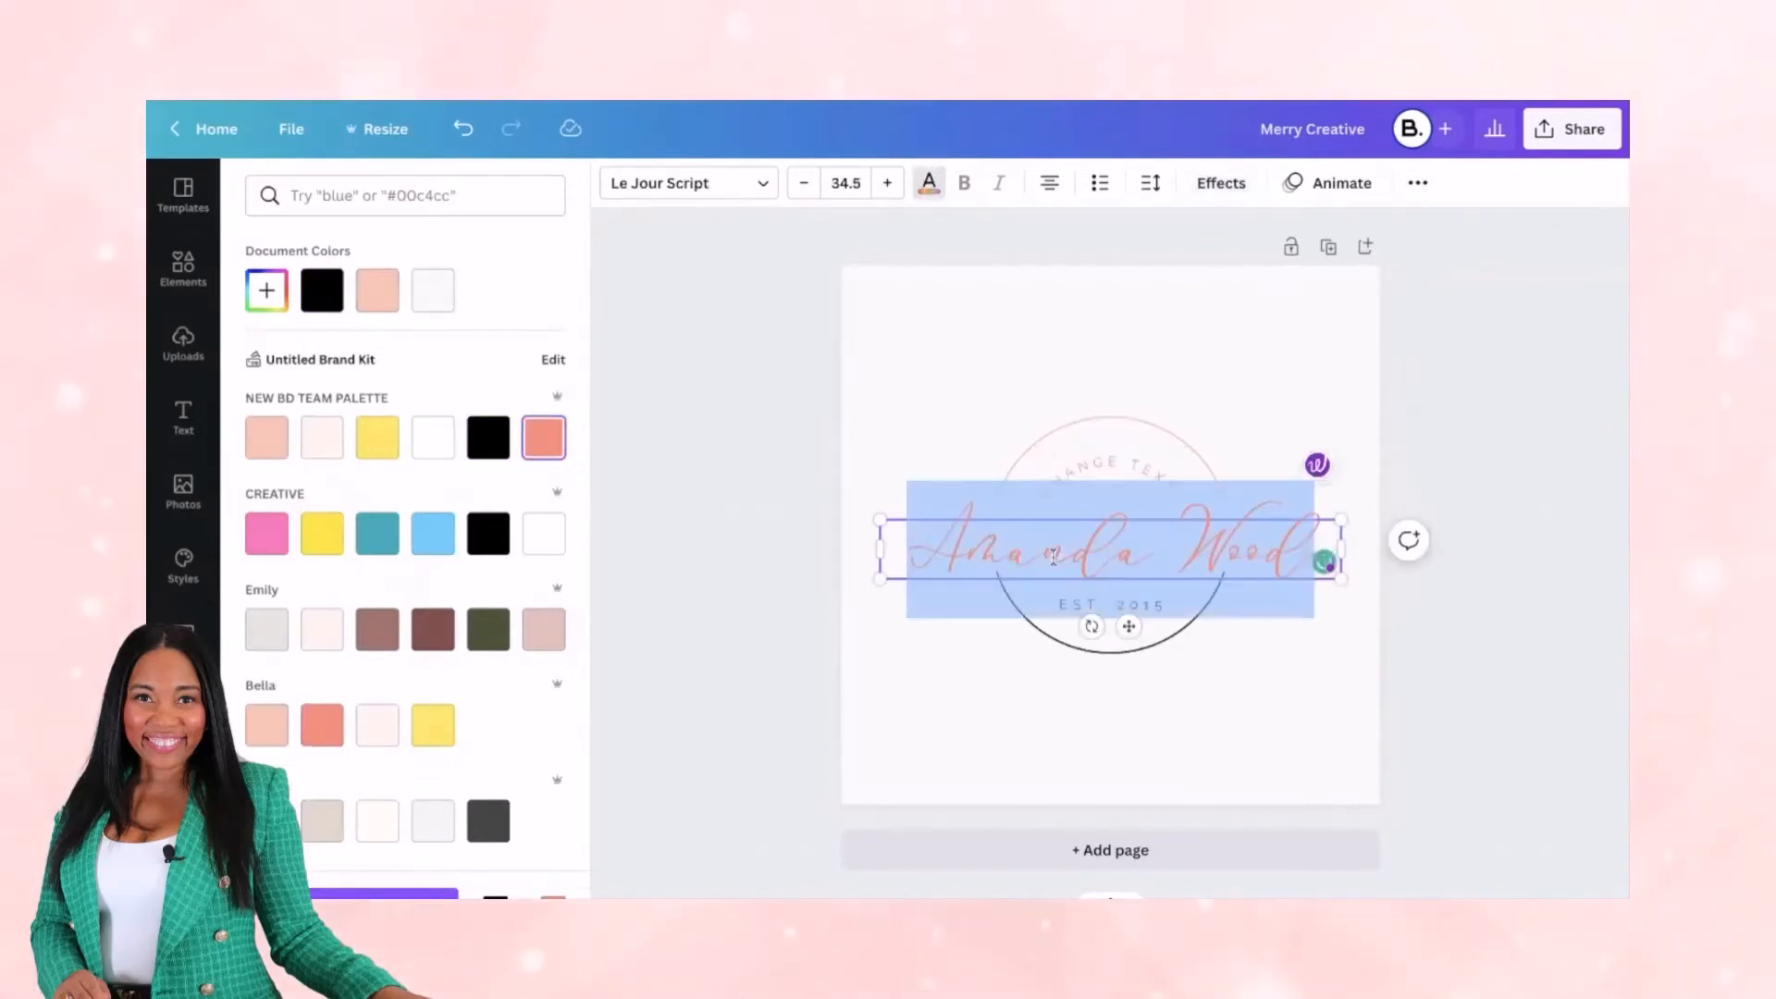
type("Course")
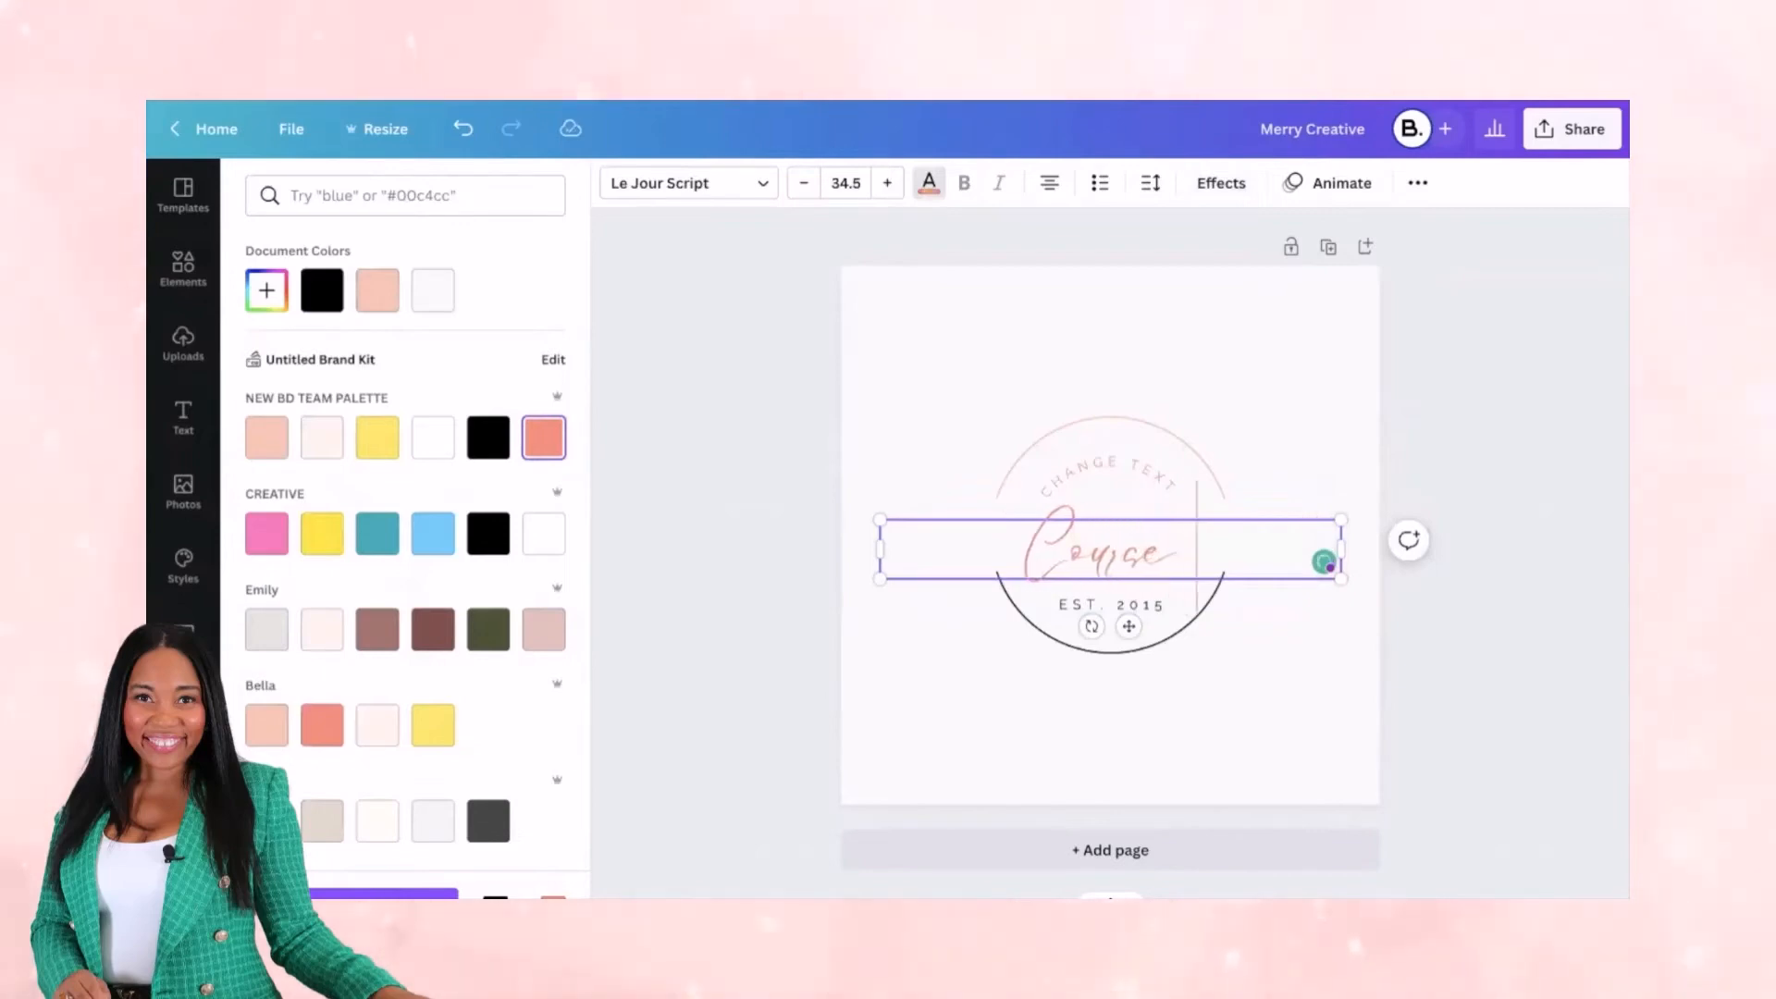
key("BackSpace")
key("BackSpace")
key("BackSpace")
type("rse Creator Pro")
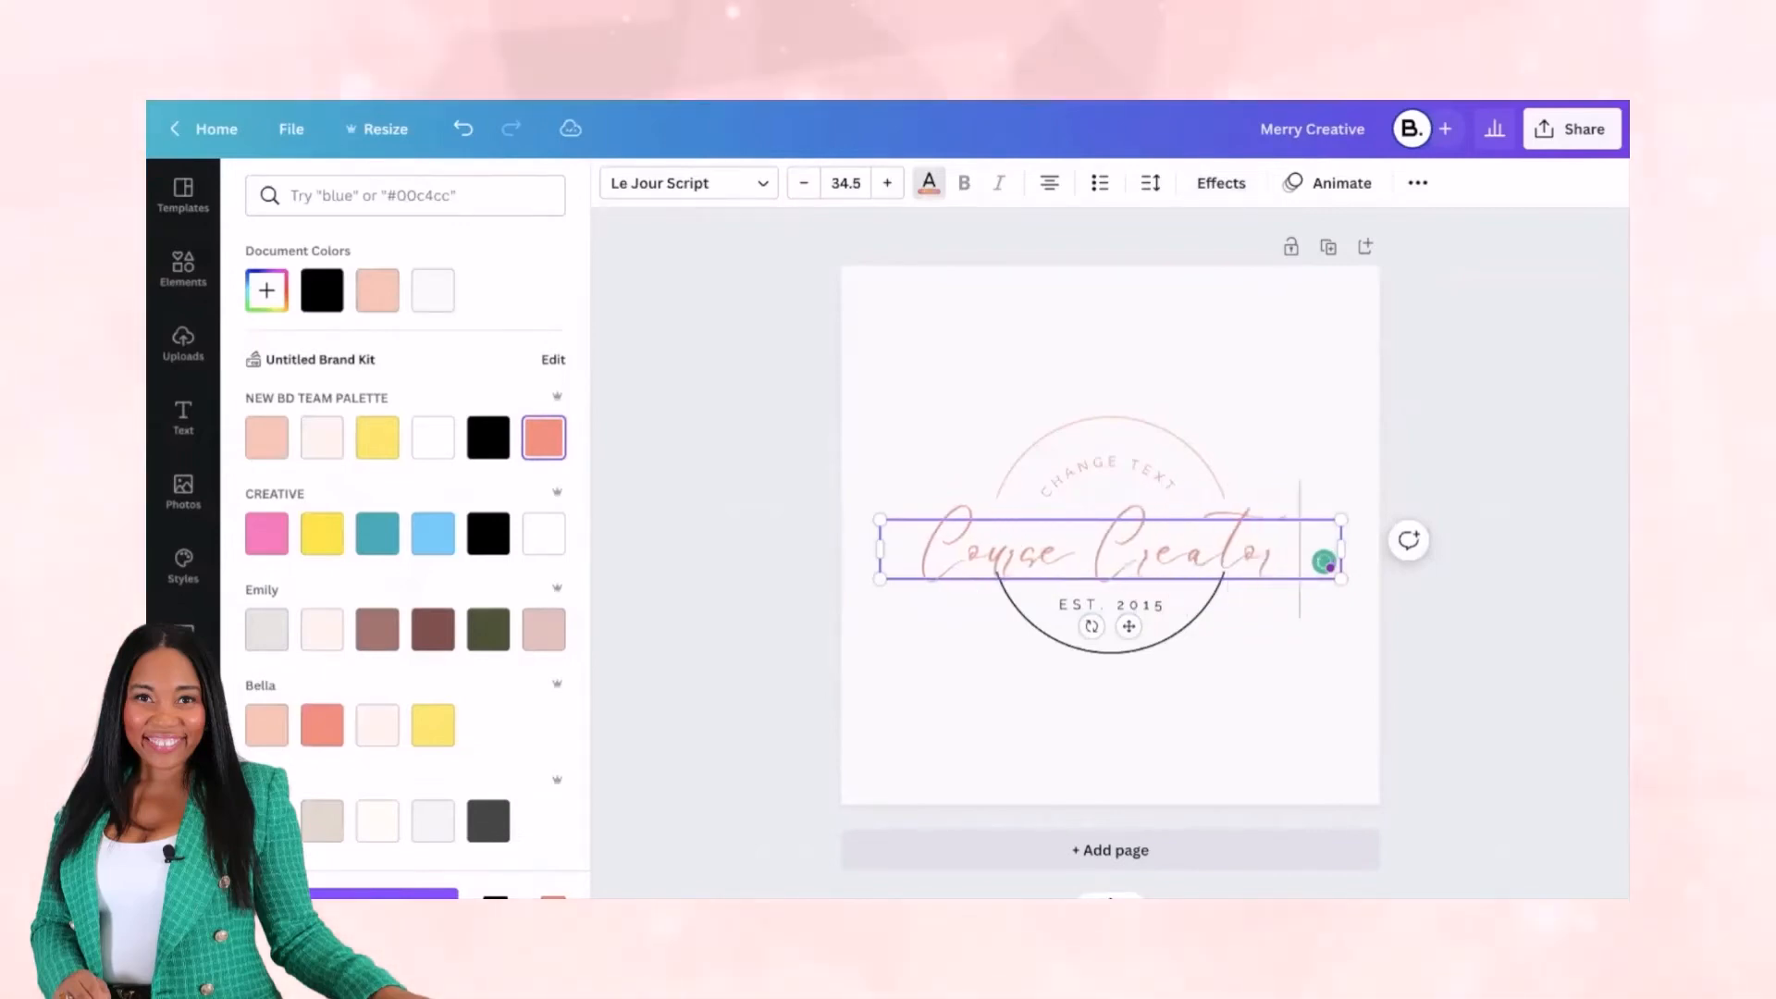
left_click(806, 191)
left_click(1169, 392)
- Recolor the lower arc of the circle coral and the Course Creator Pro text black
left_click(1022, 623)
left_click(616, 184)
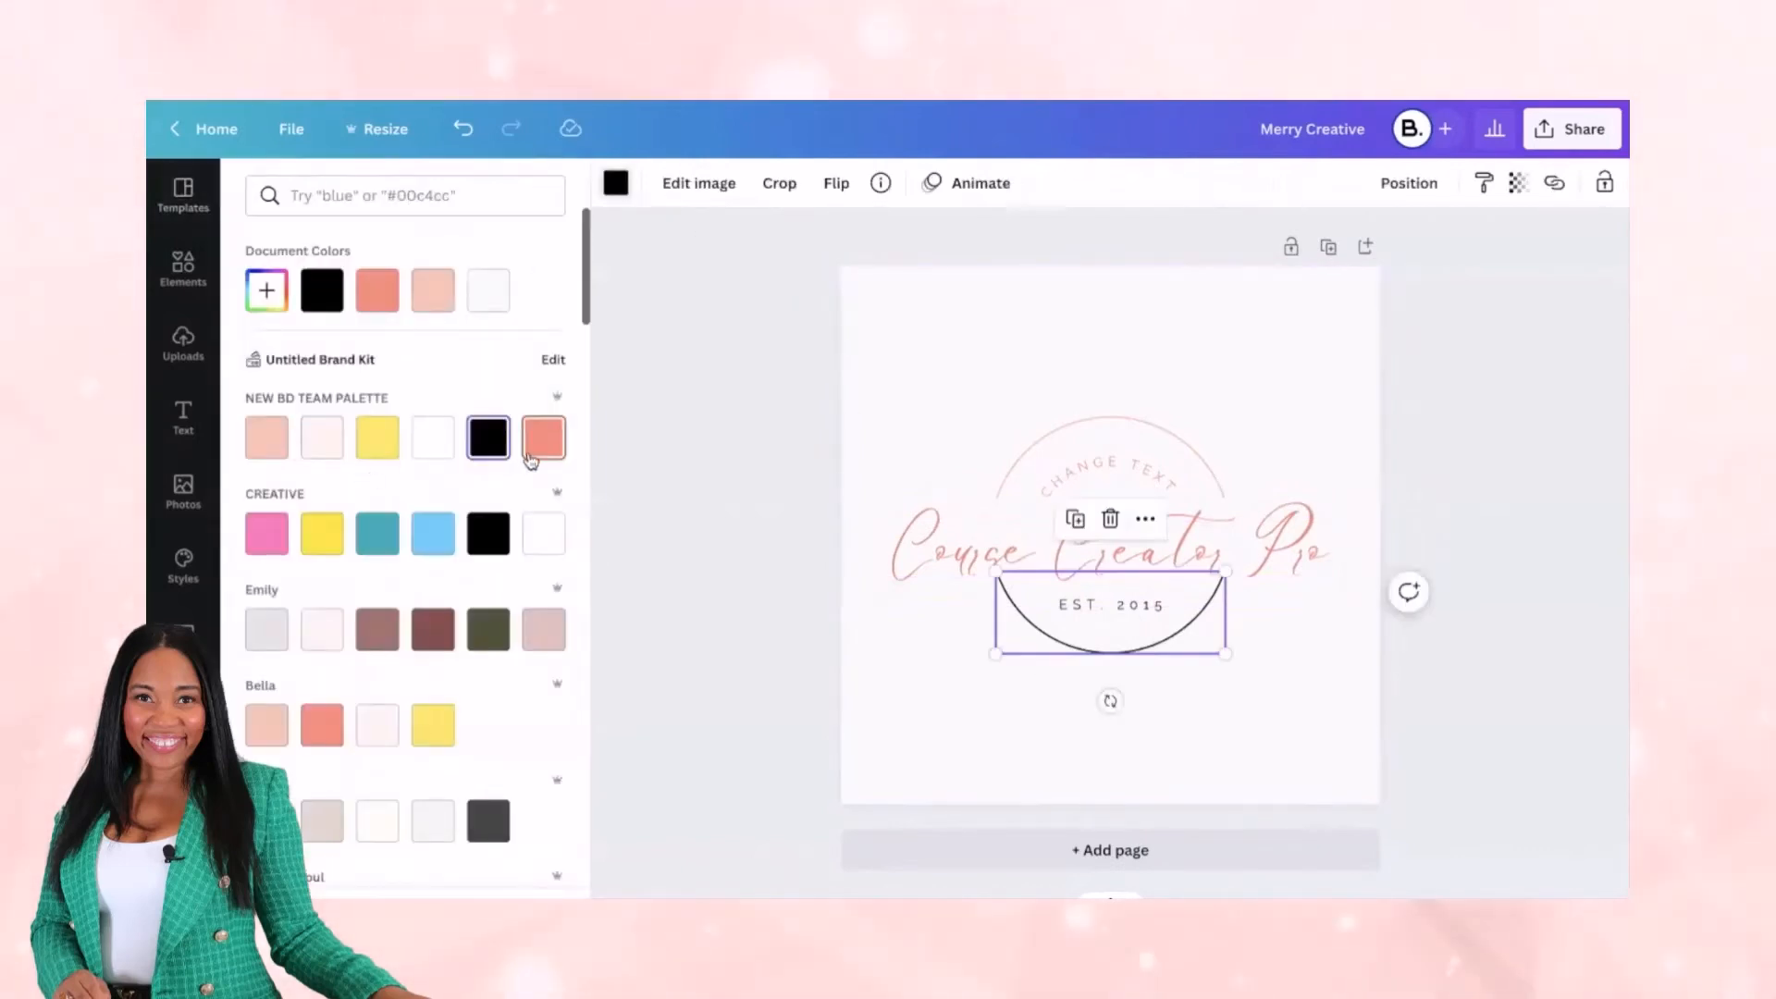
left_click(946, 550)
left_click(928, 183)
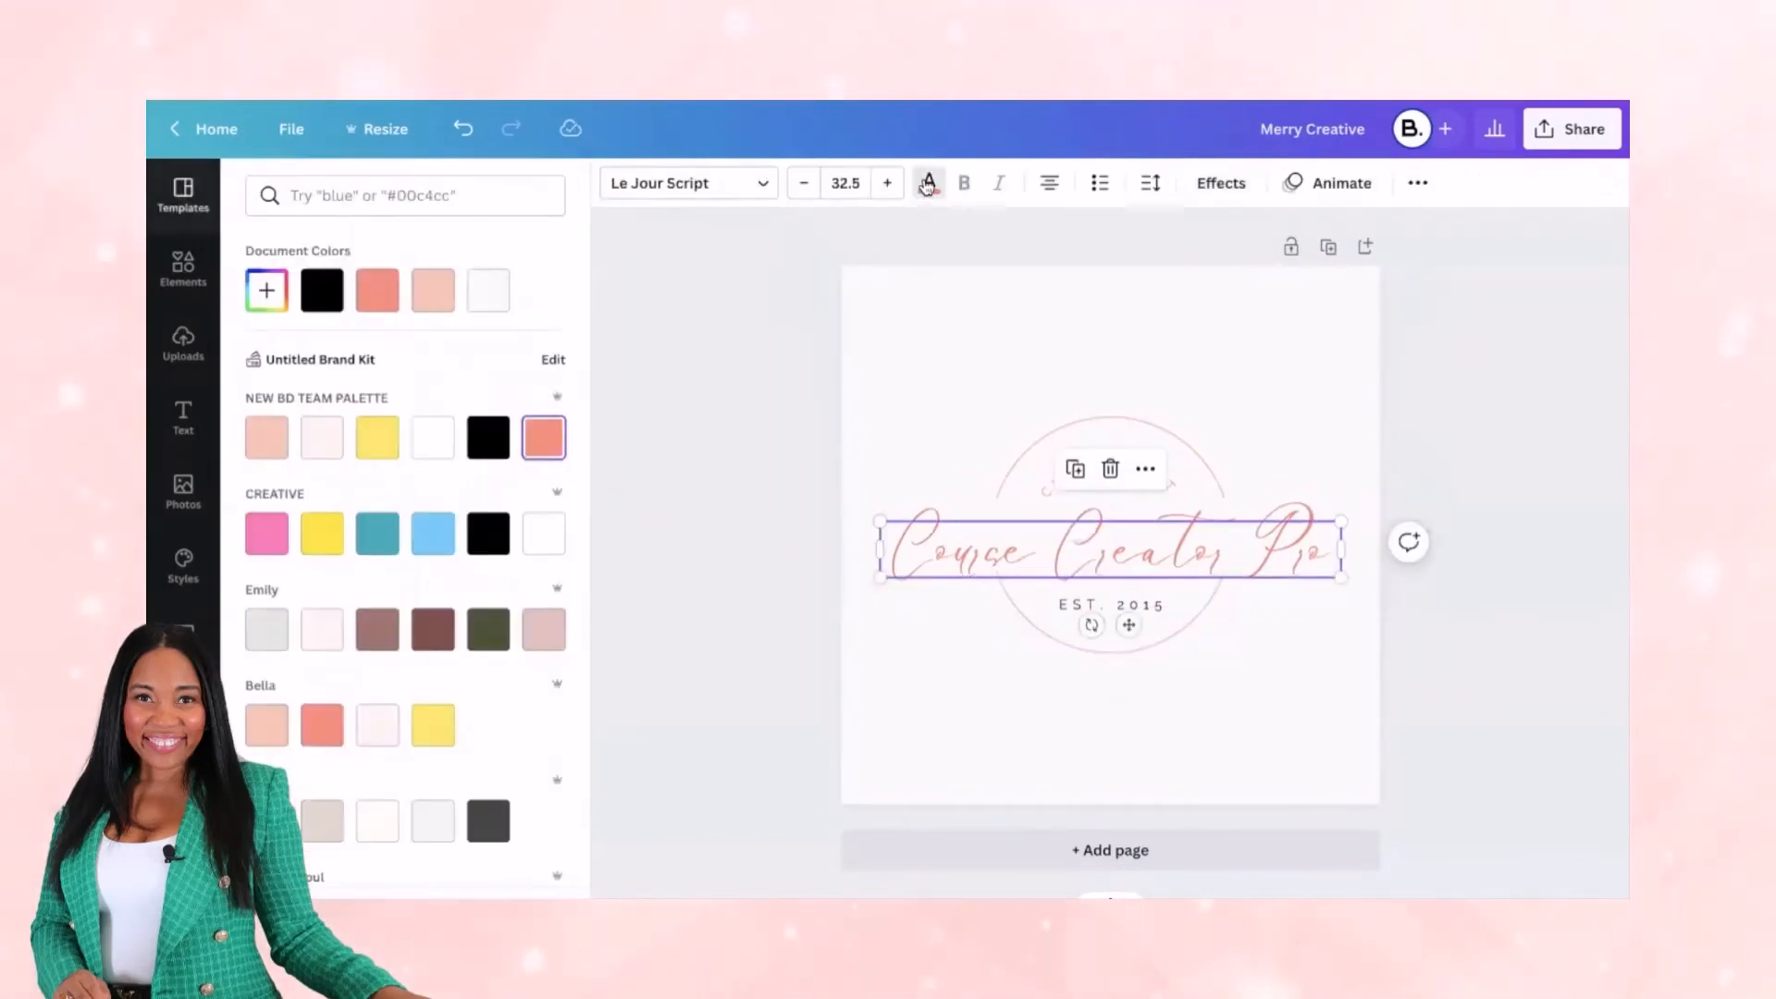
left_click(488, 438)
left_click(962, 638)
left_click(1102, 606)
left_click(919, 627)
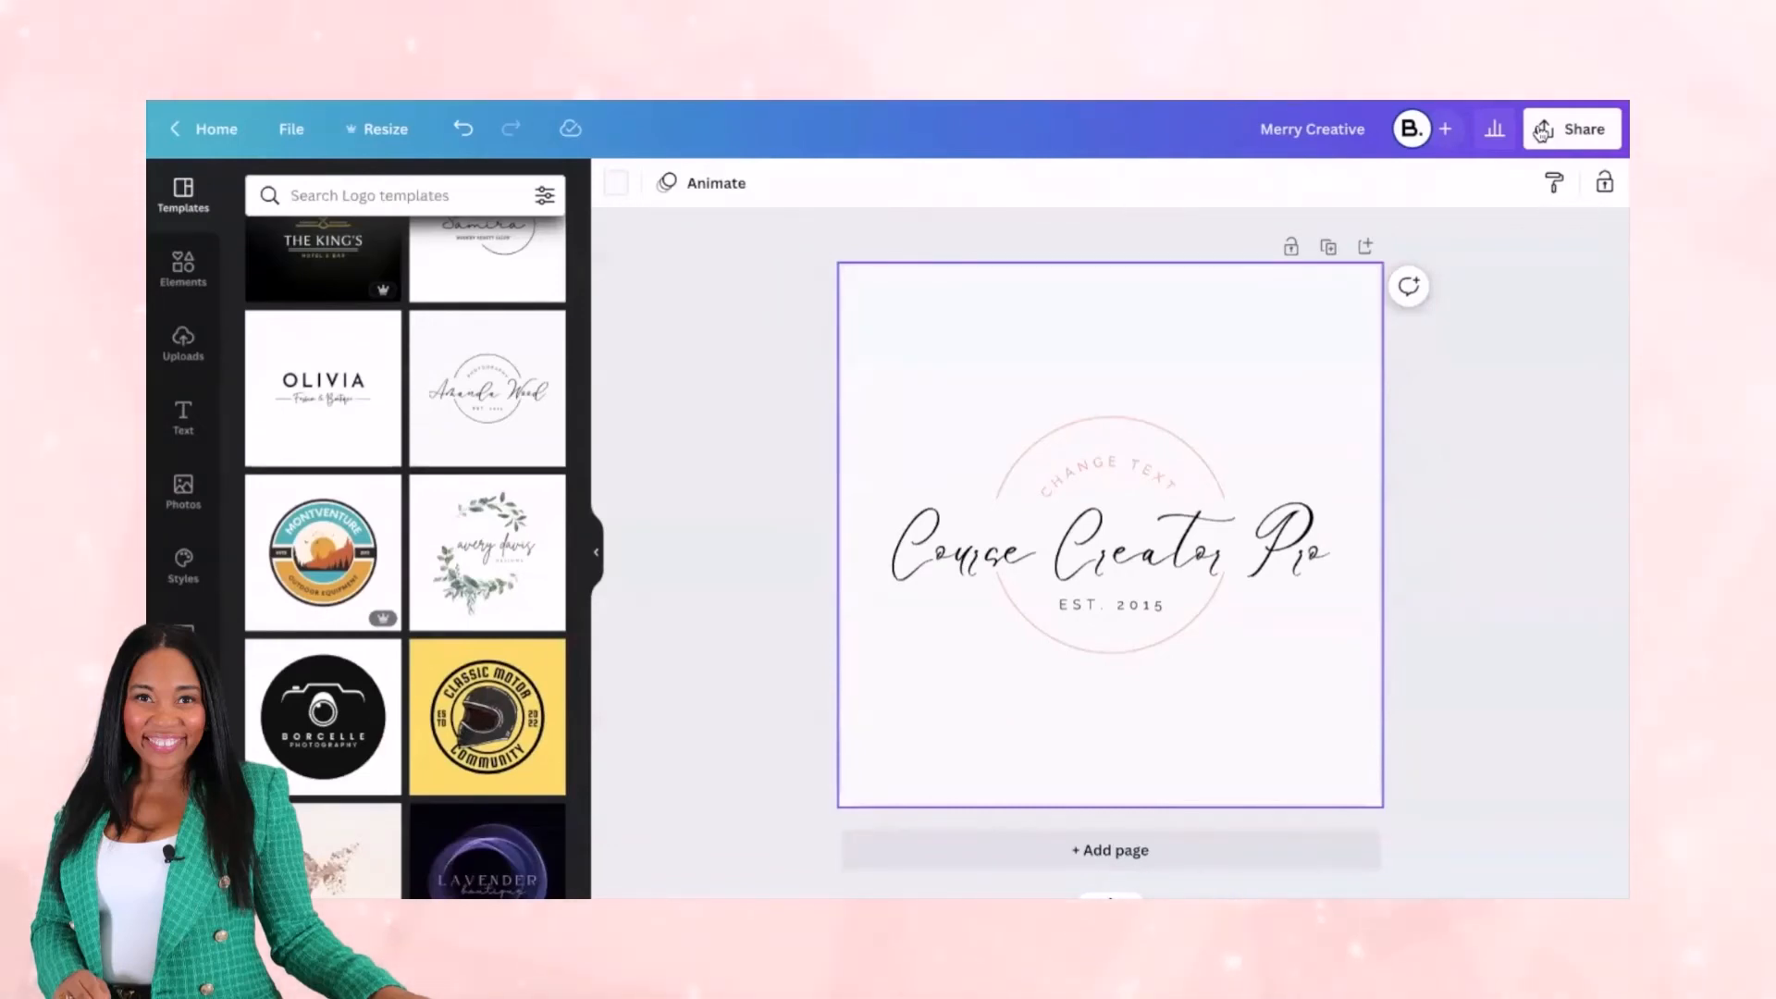
left_click(1578, 131)
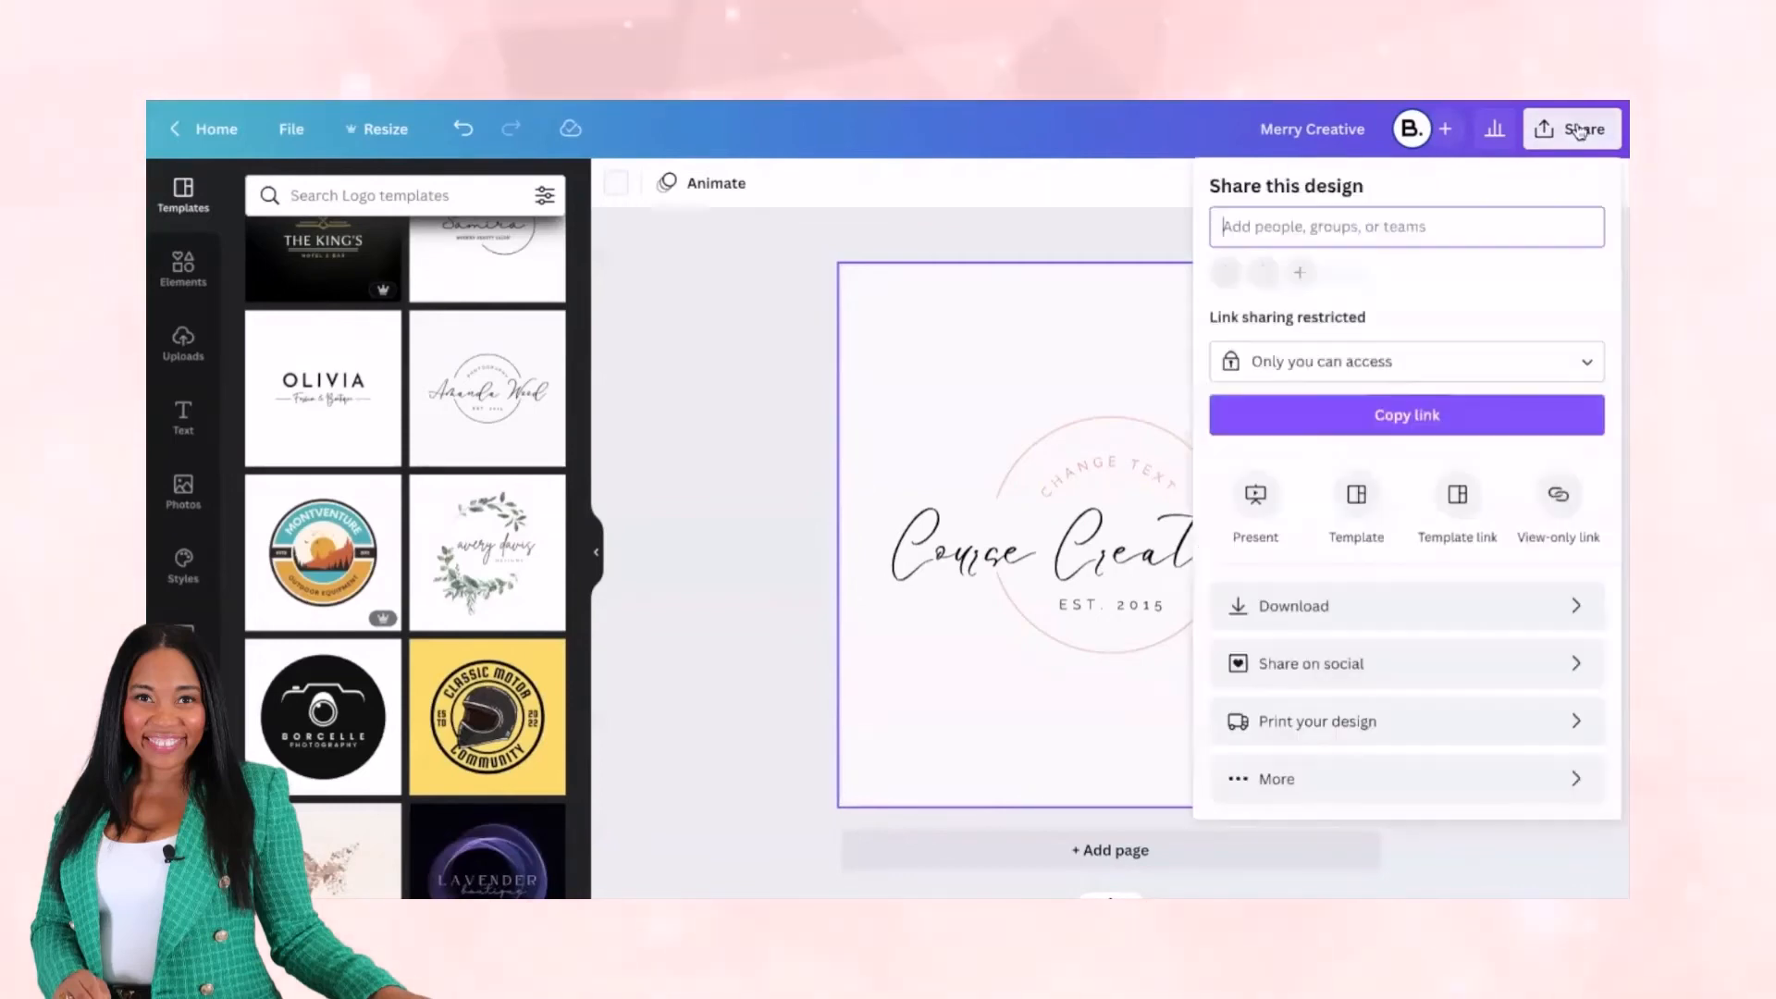
left_click(1295, 606)
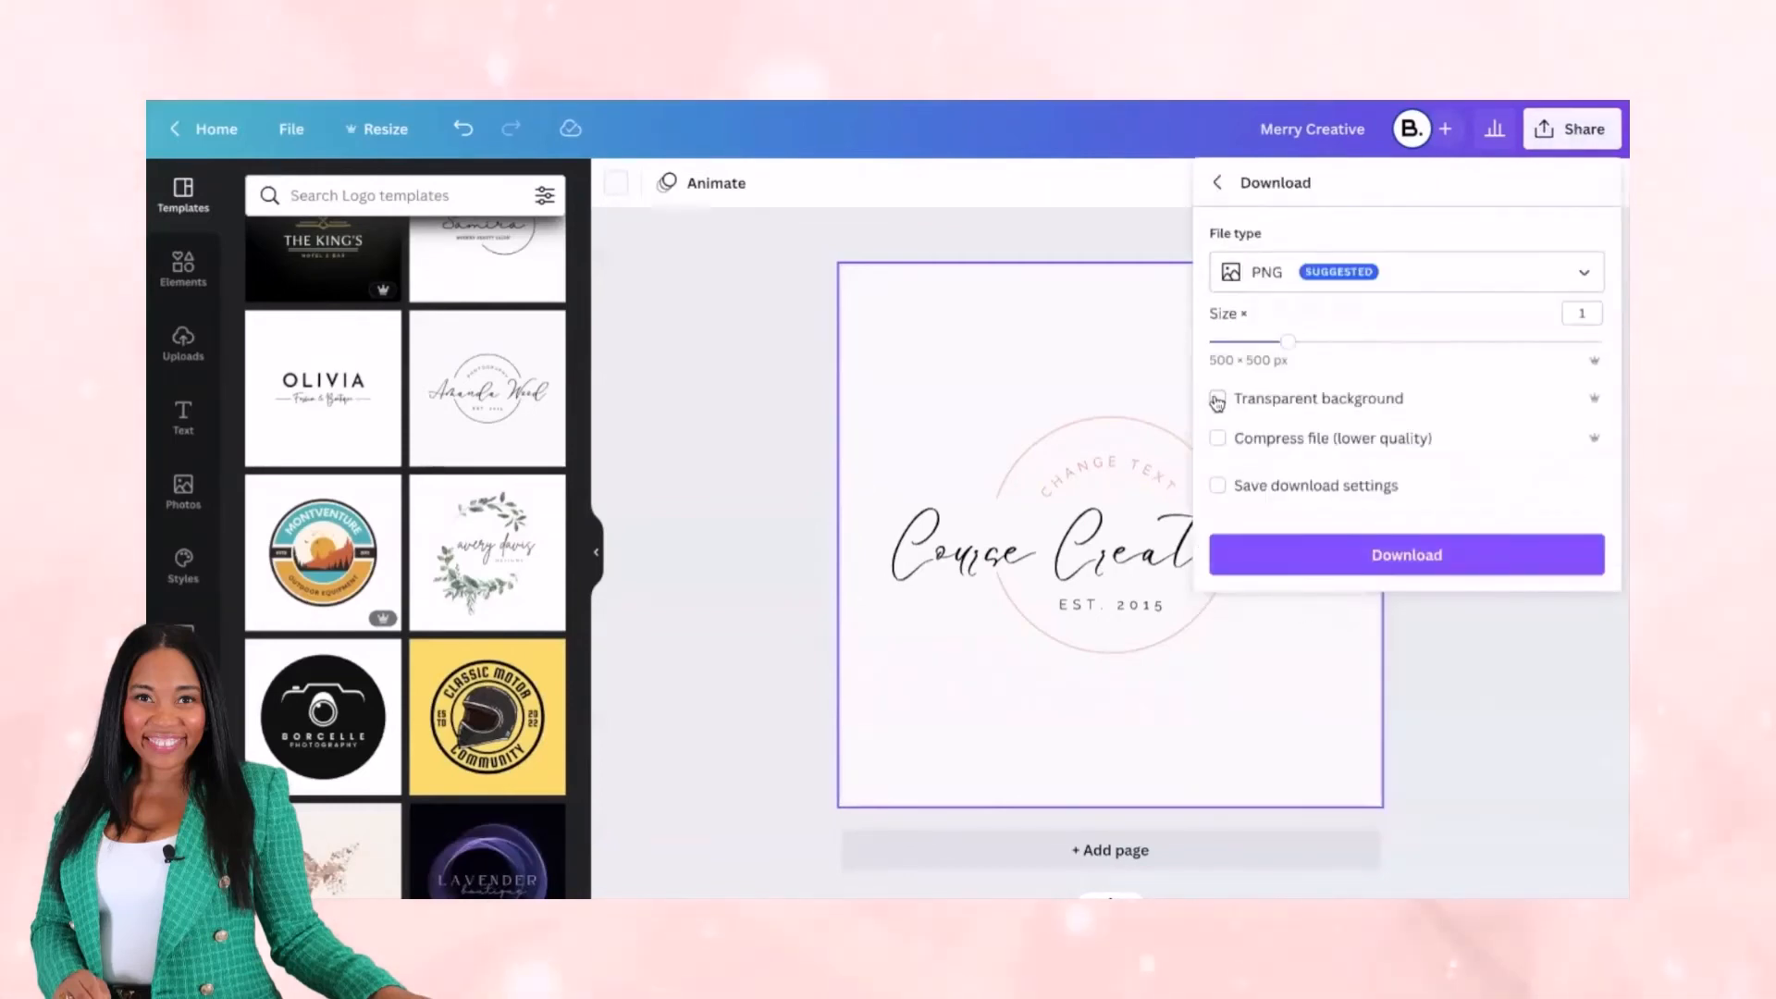
left_click(1263, 277)
left_click(1275, 409)
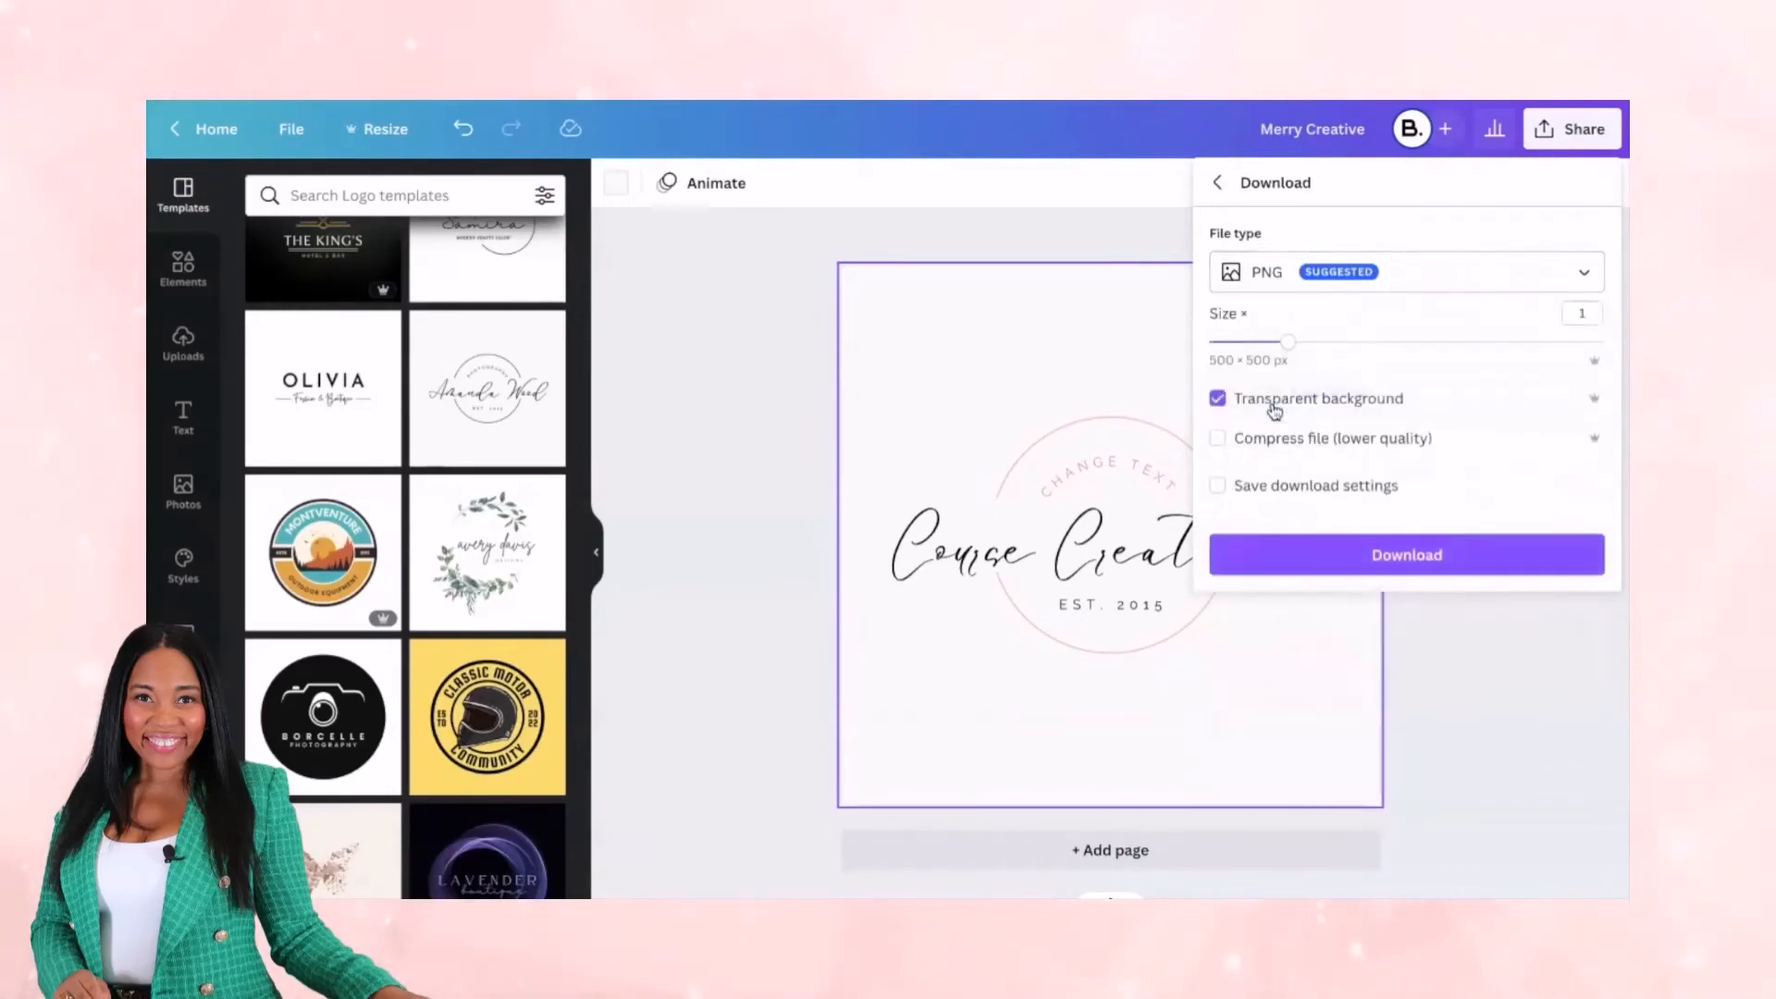
- Remove the off-white page background and set up a PNG download with Transparent background enabled
left_click(1076, 342)
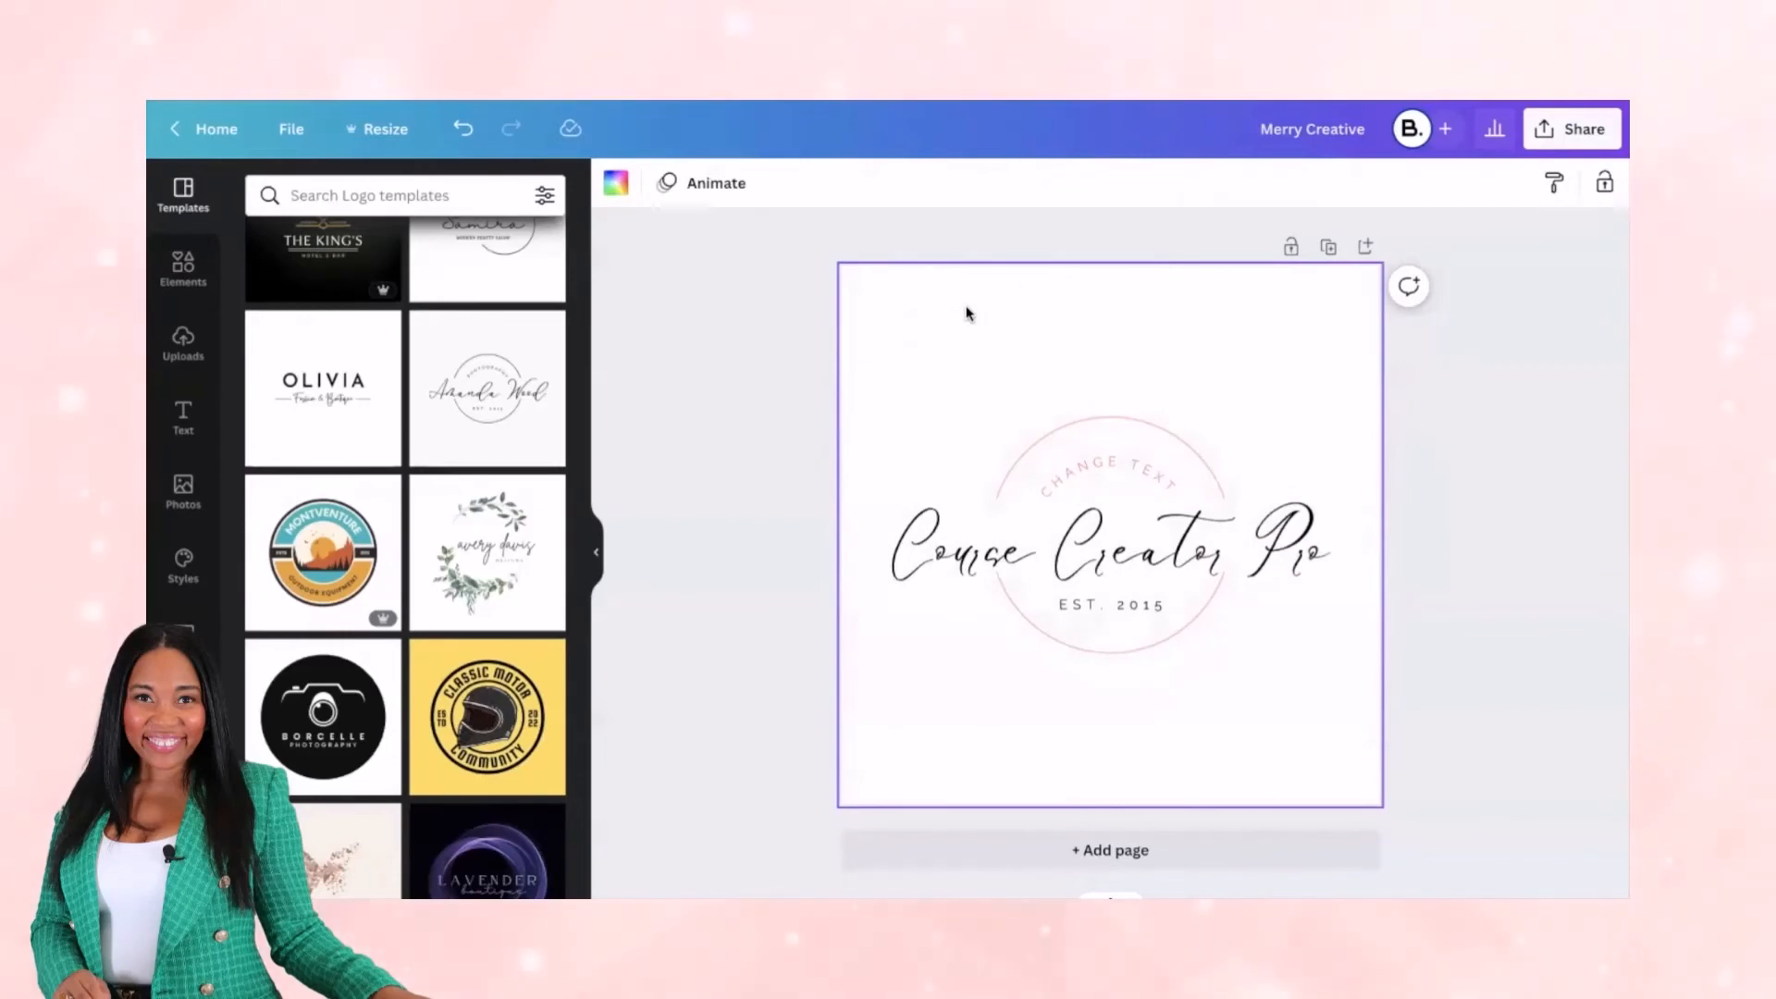
left_click(1578, 129)
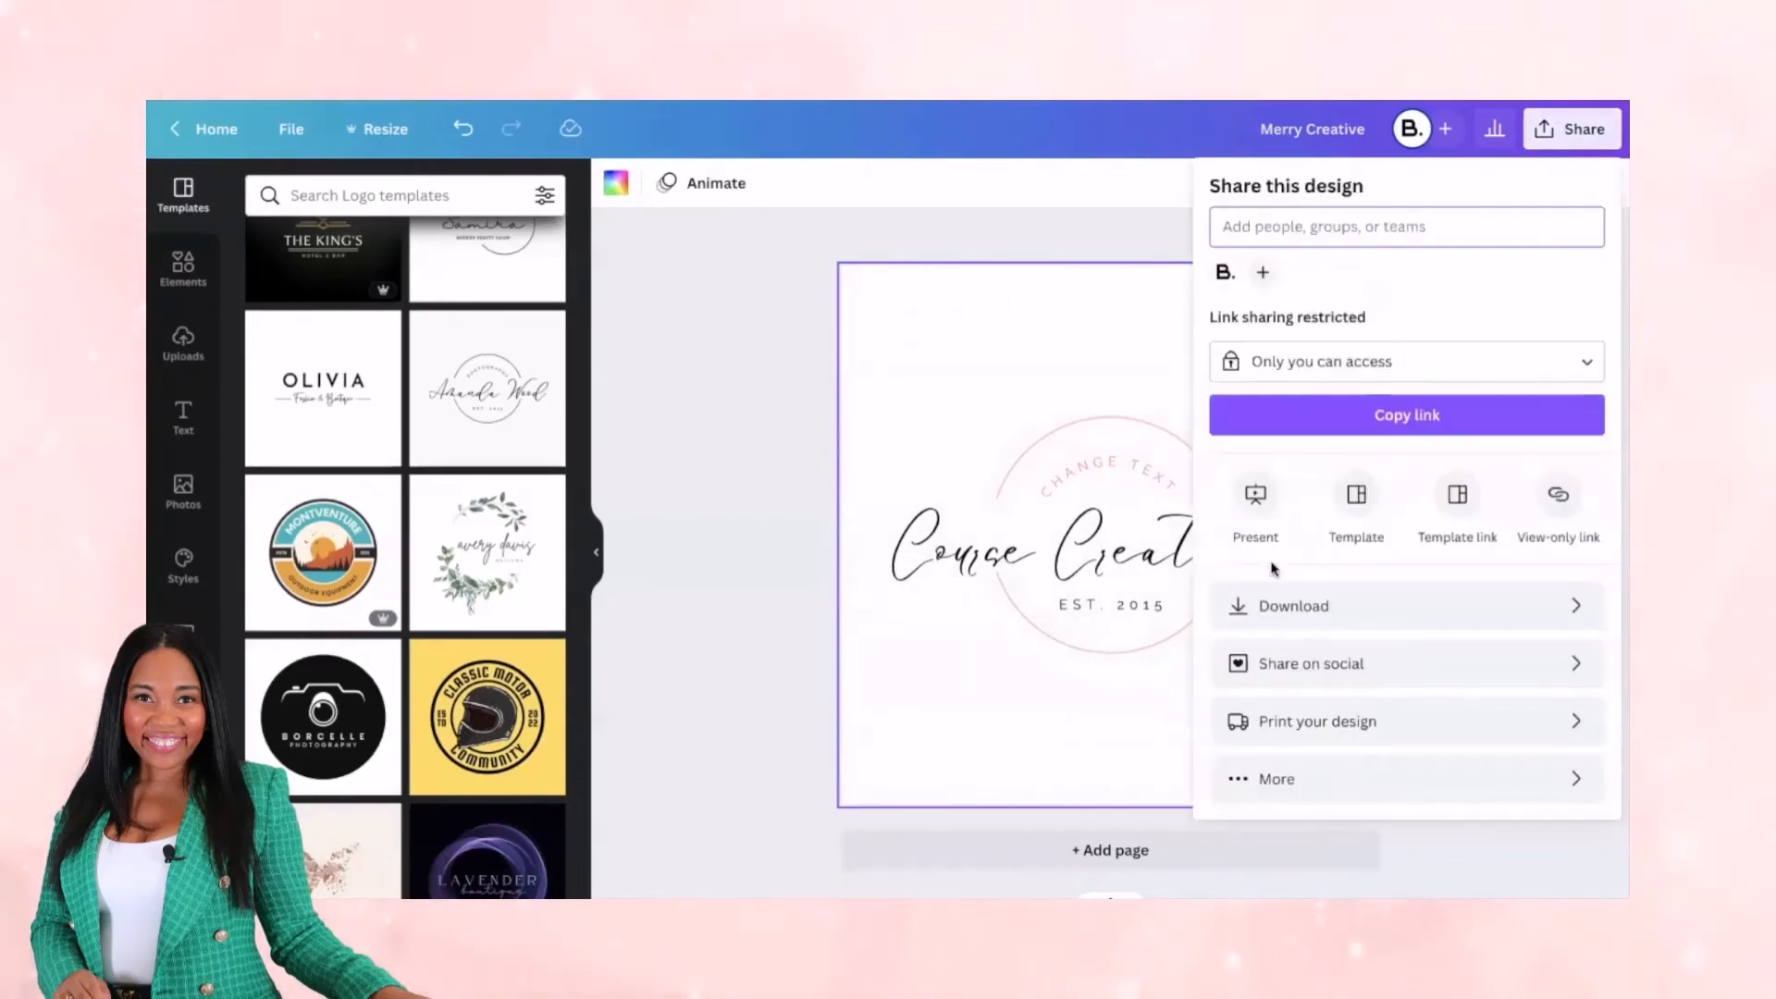
left_click(1293, 612)
left_click(1332, 400)
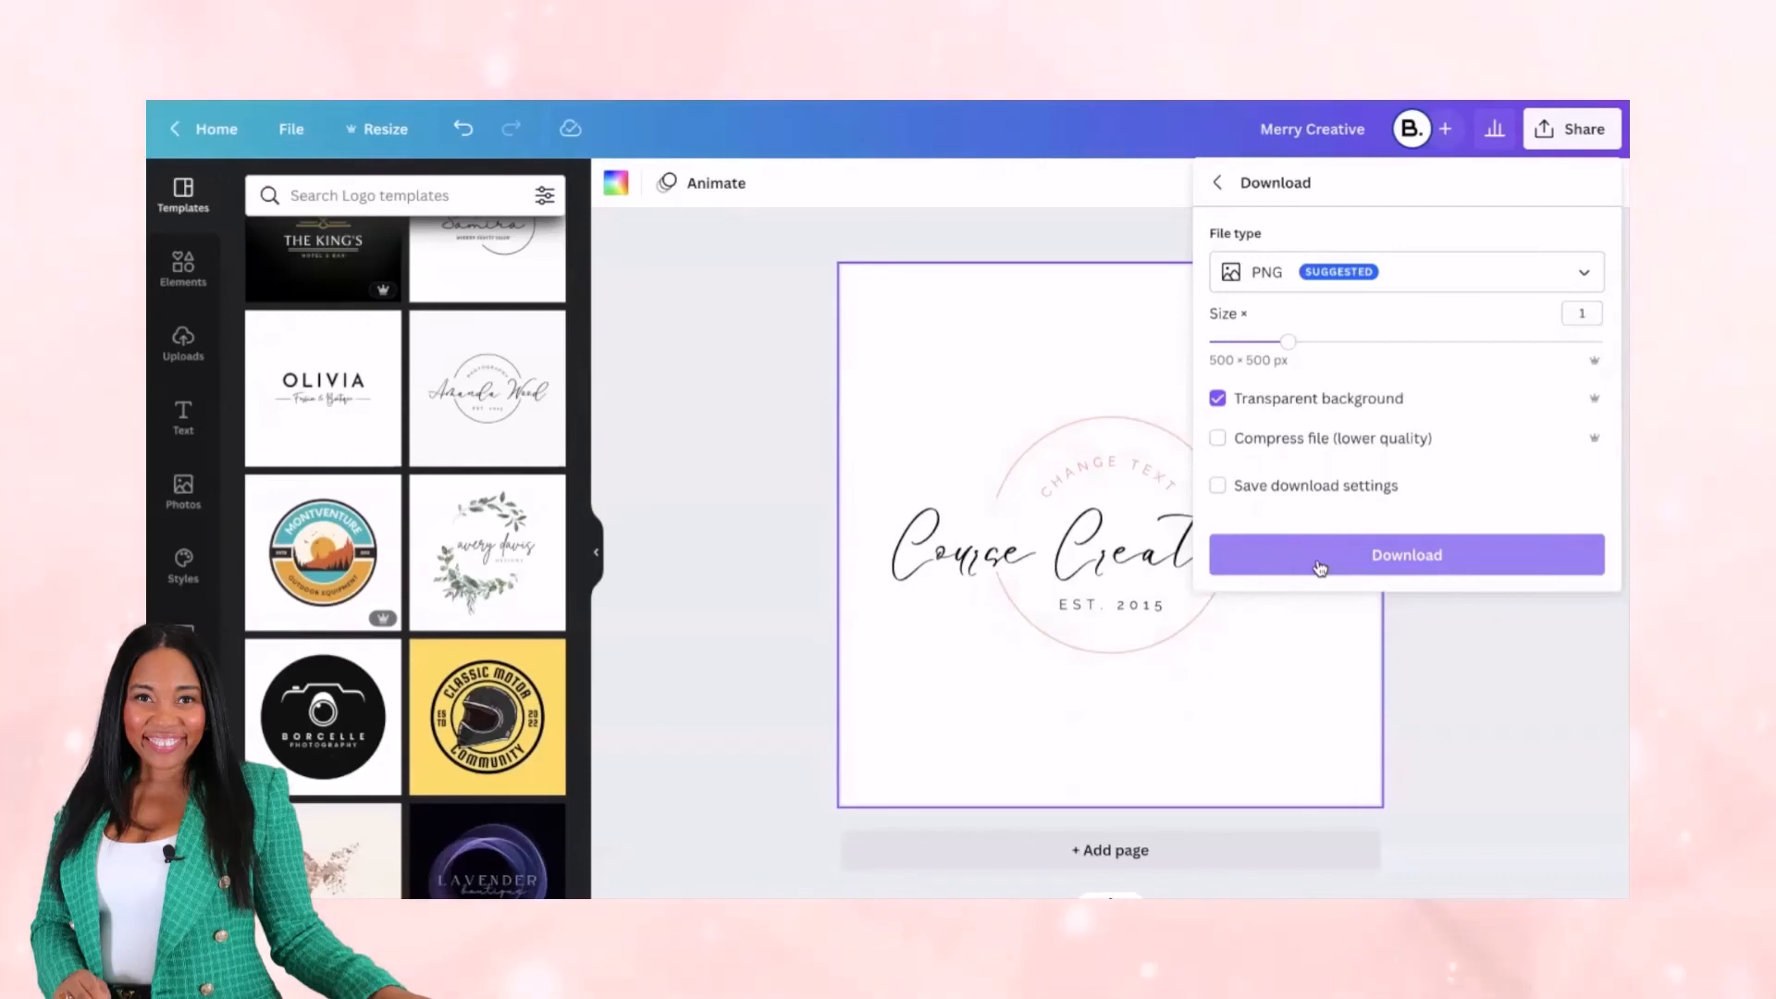
left_click(787, 400)
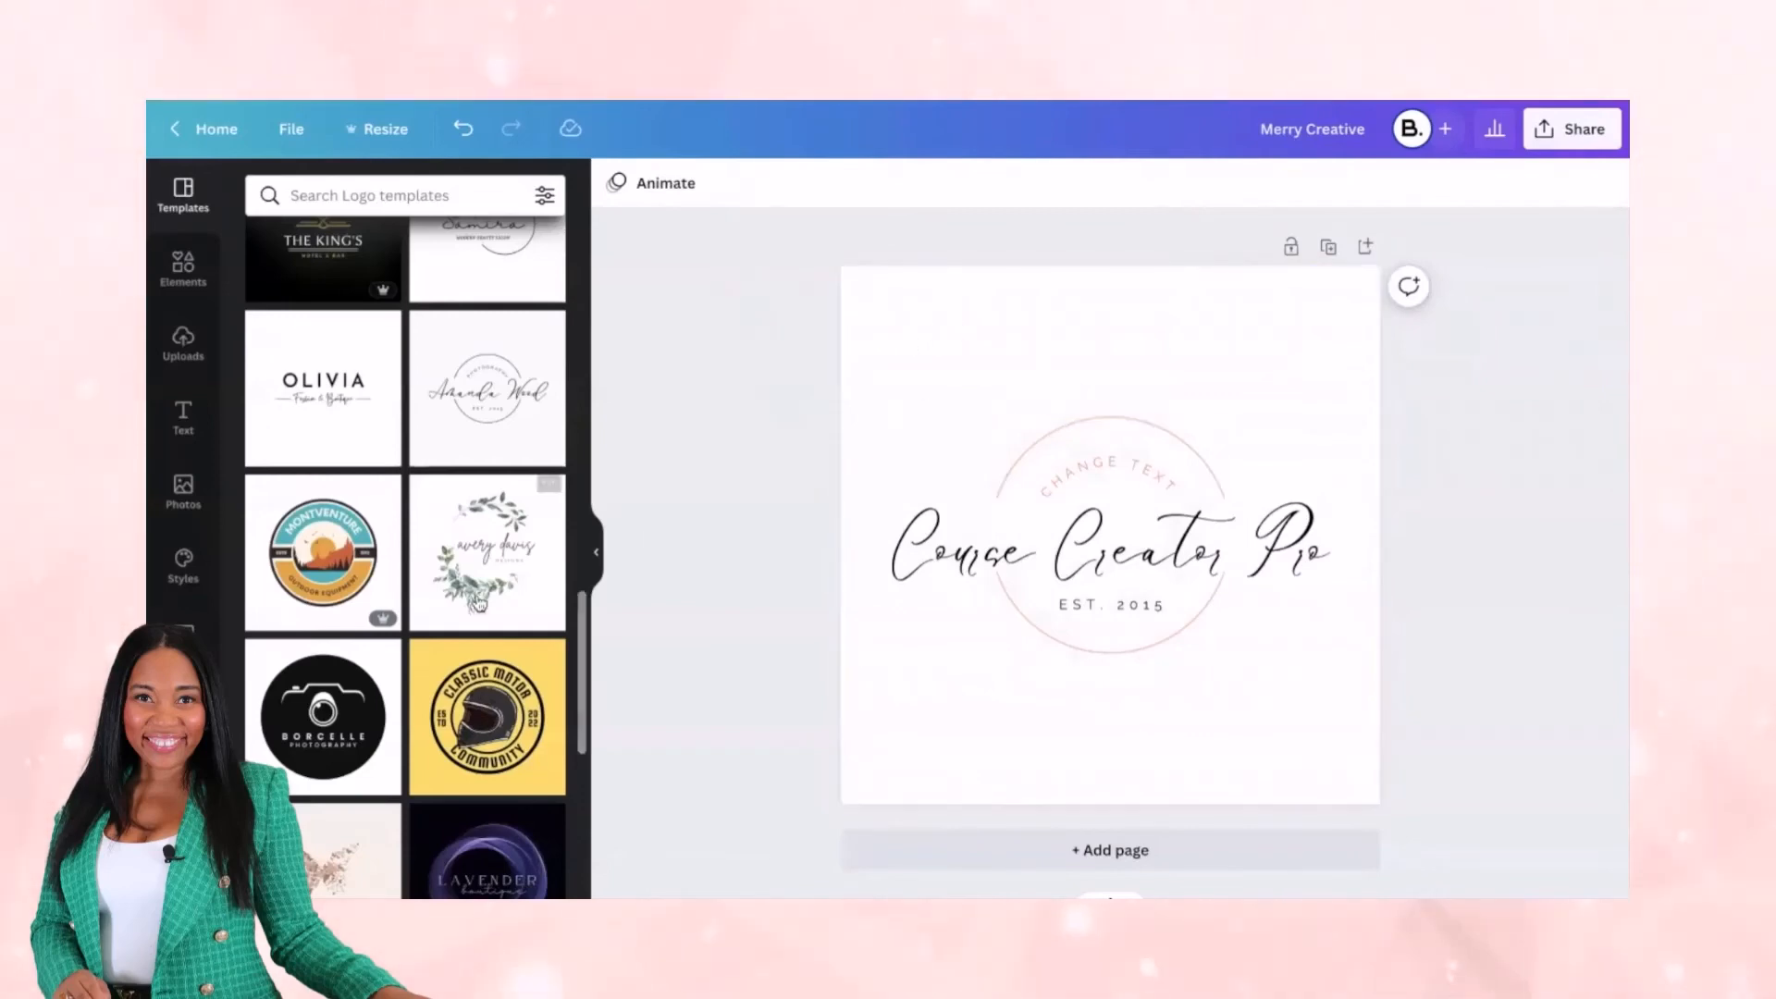
- Browse further designs in the logo template list
scroll(480, 602, "down", 10)
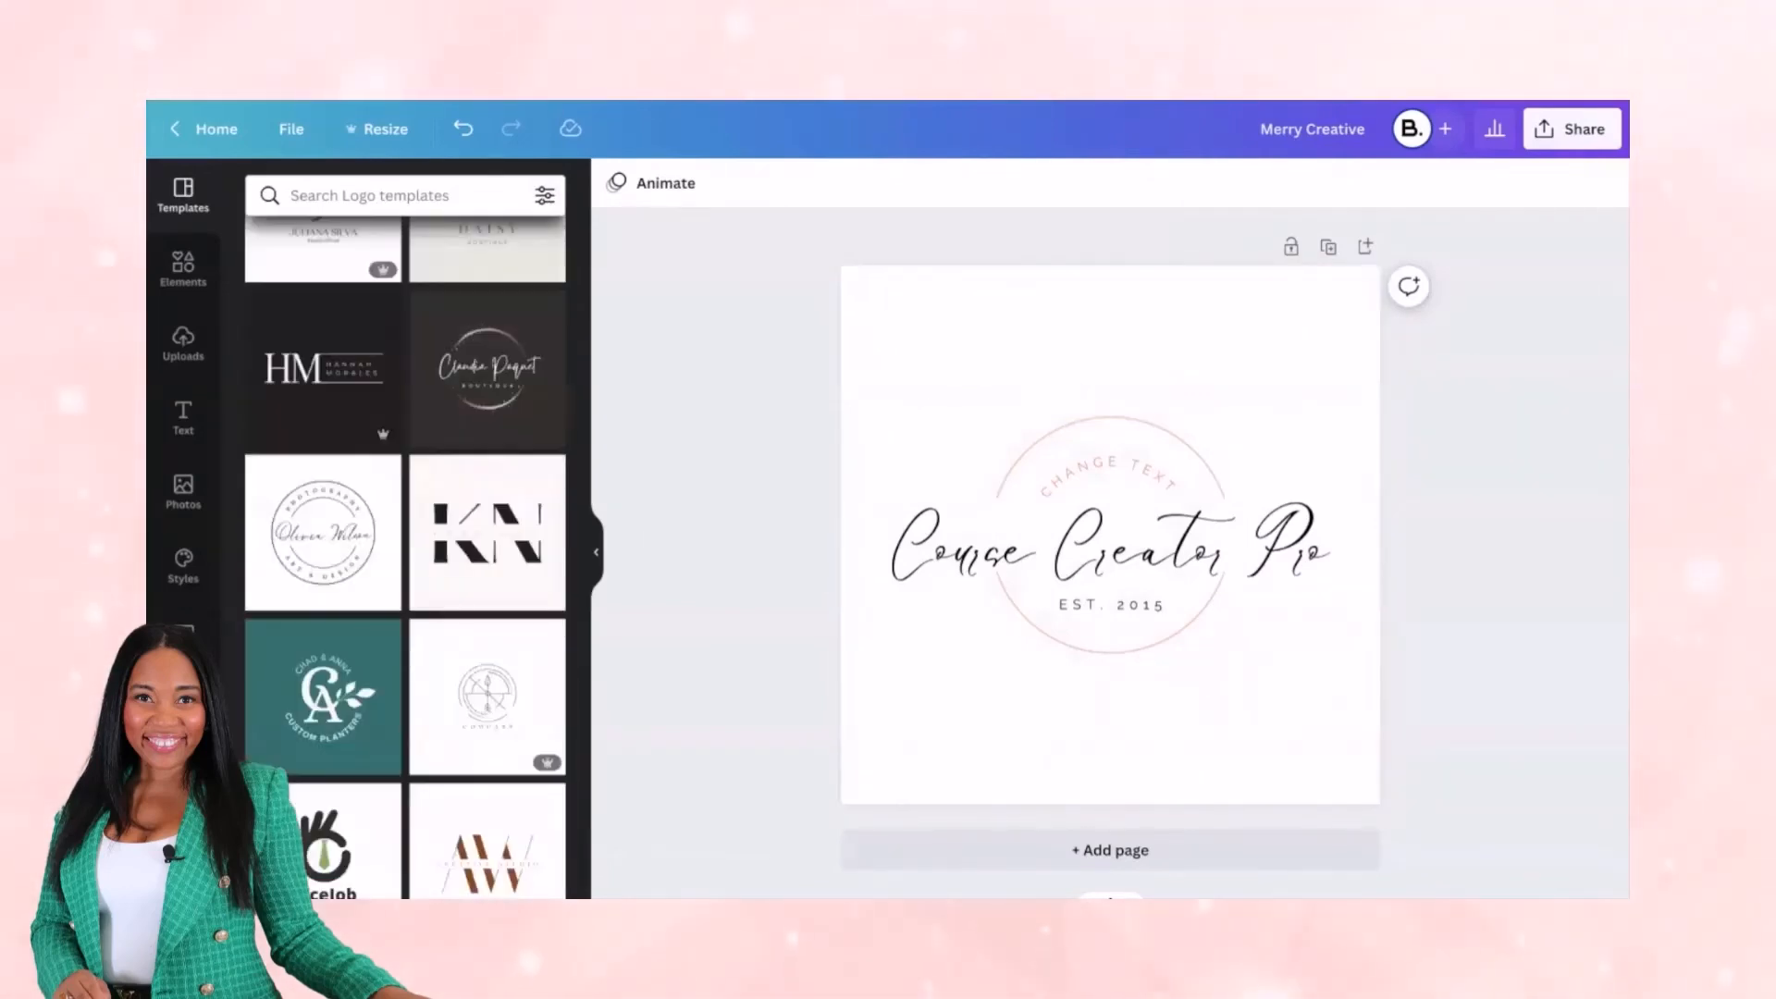
scroll(436, 645, "down", 10)
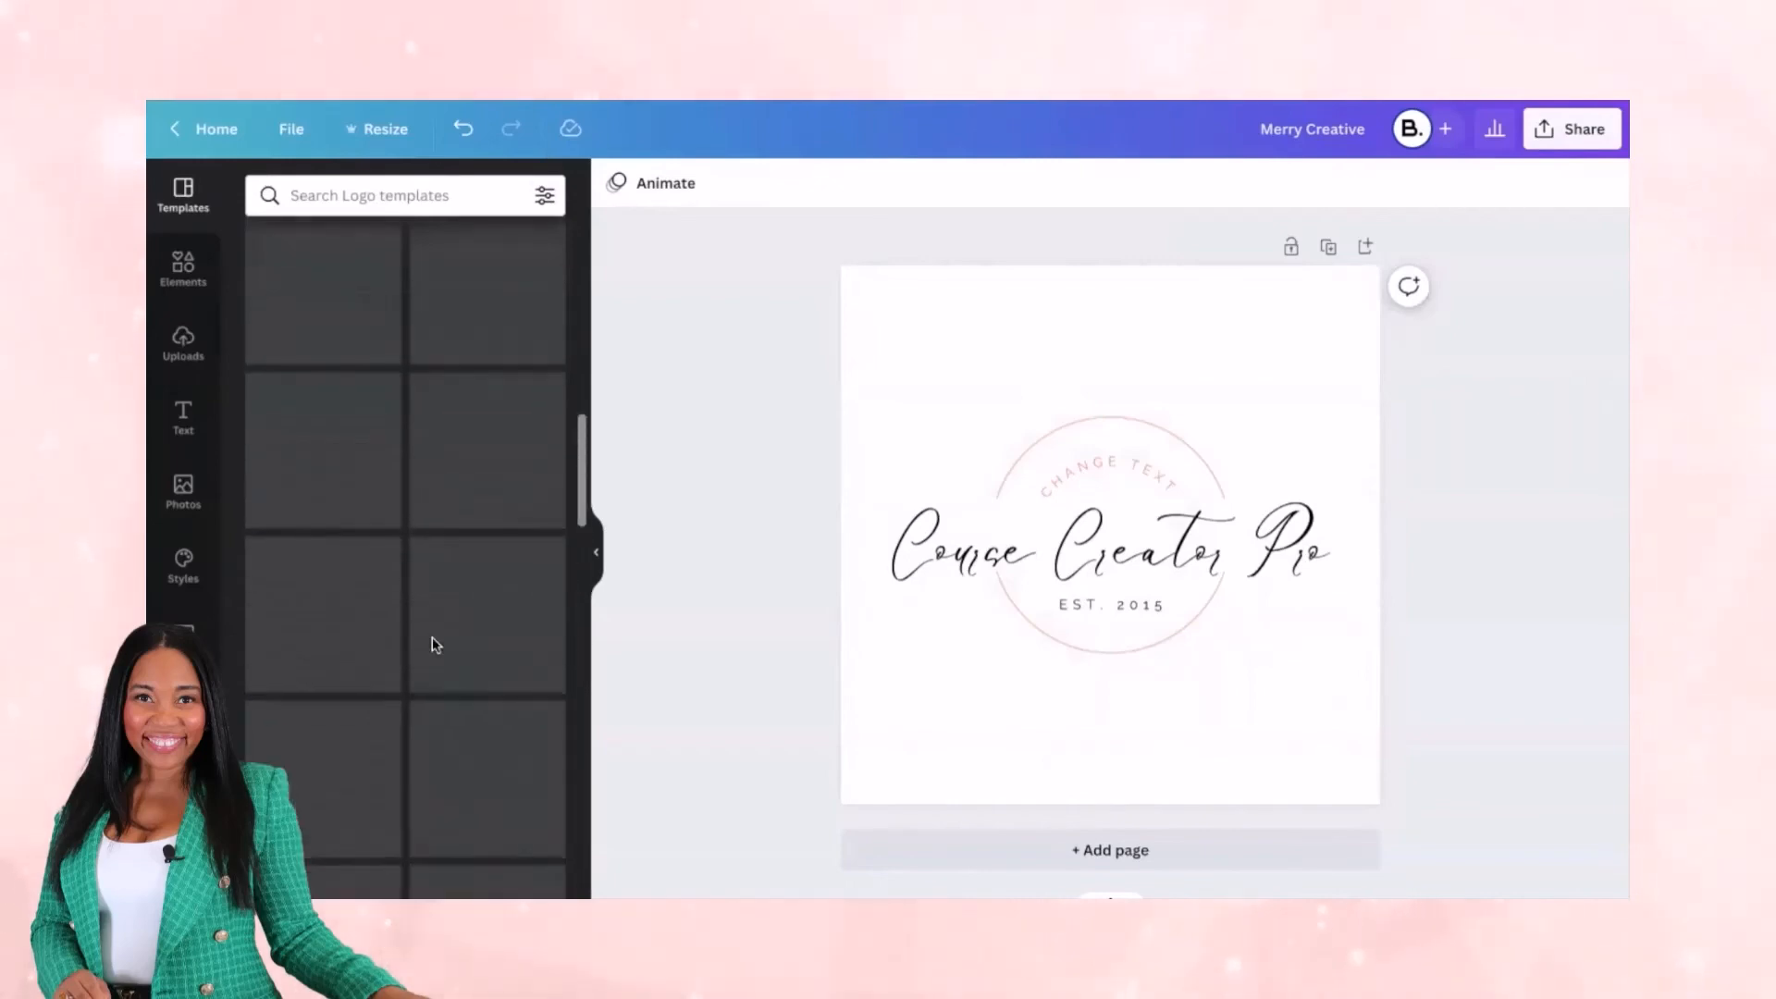
scroll(436, 644, "up", 5)
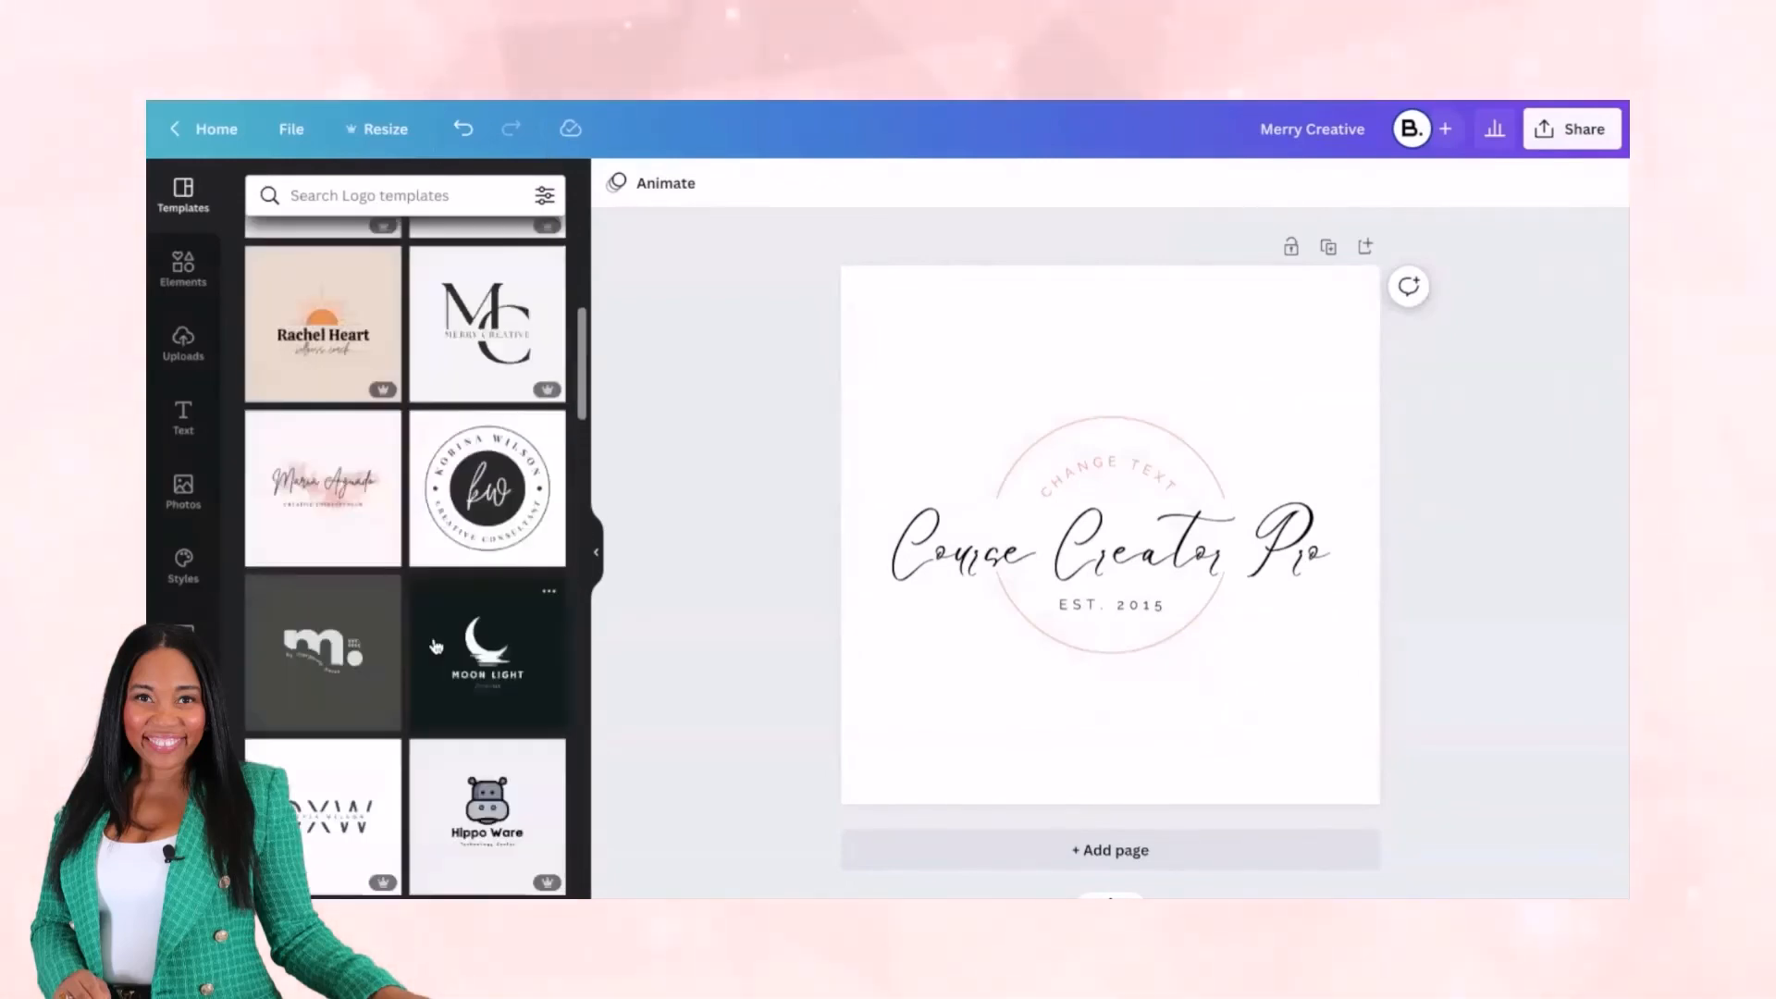